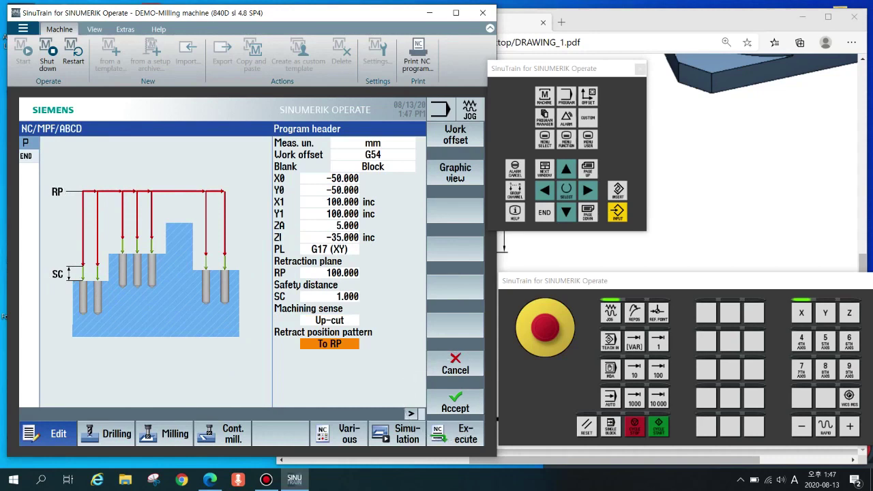
- Accept the program header settings into the ABCD program
left_click(455, 402)
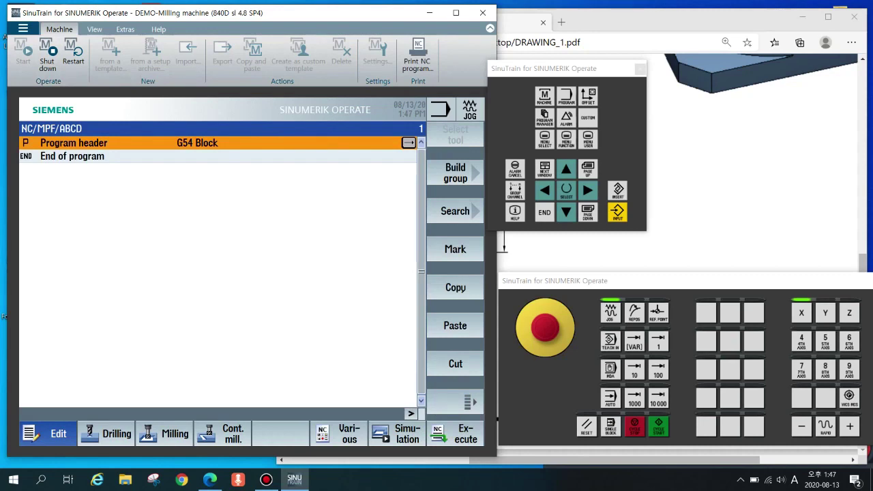
- Insert five empty lines below the program header and move back up through them
key("ctrl+a")
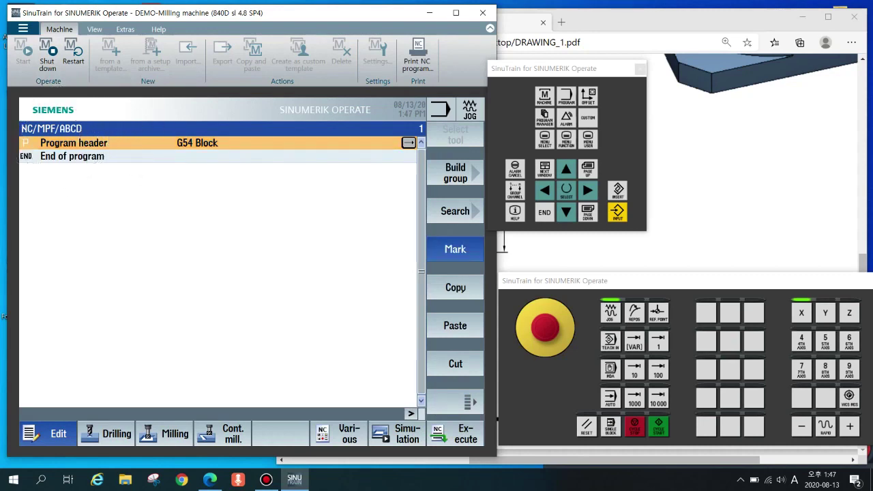
key("Return")
key("Return")
key("Return")
key("Return")
key("Return")
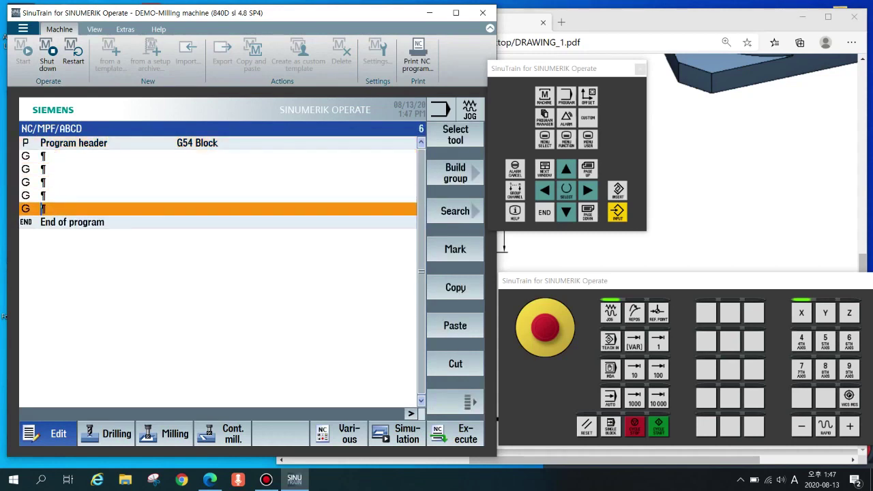
key("Up")
key("Up")
key("Up")
key("Up")
key("Down")
key("Down")
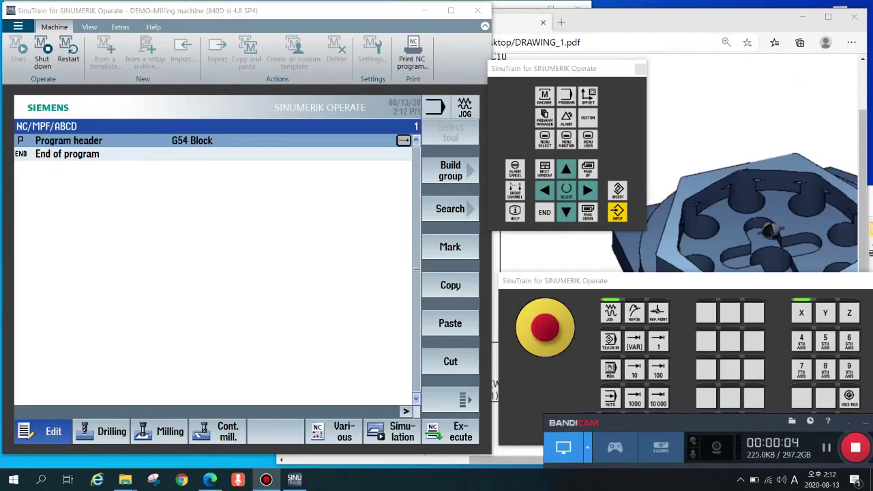
- Start a new face milling cycle directly after the program header
left_click(204, 154)
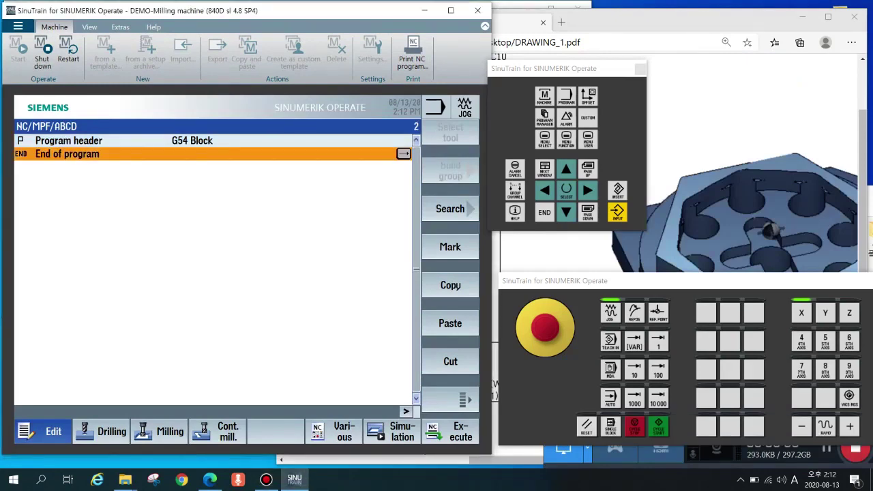
left_click(205, 140)
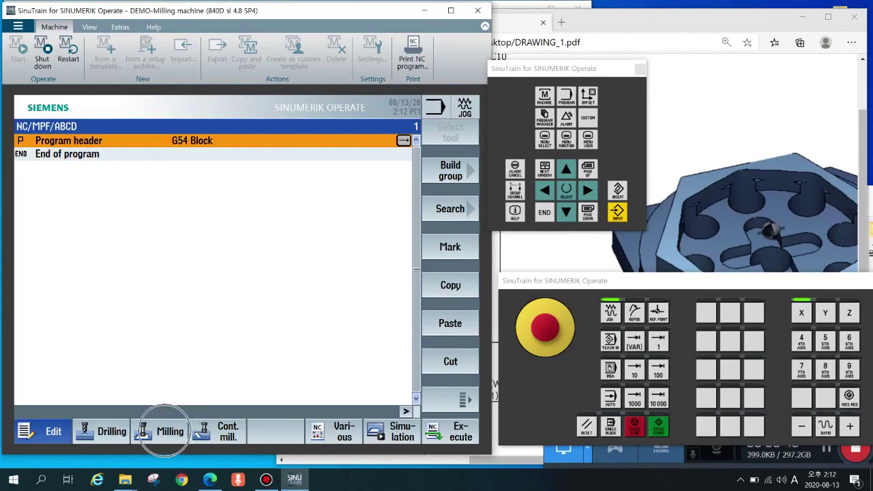
left_click(164, 430)
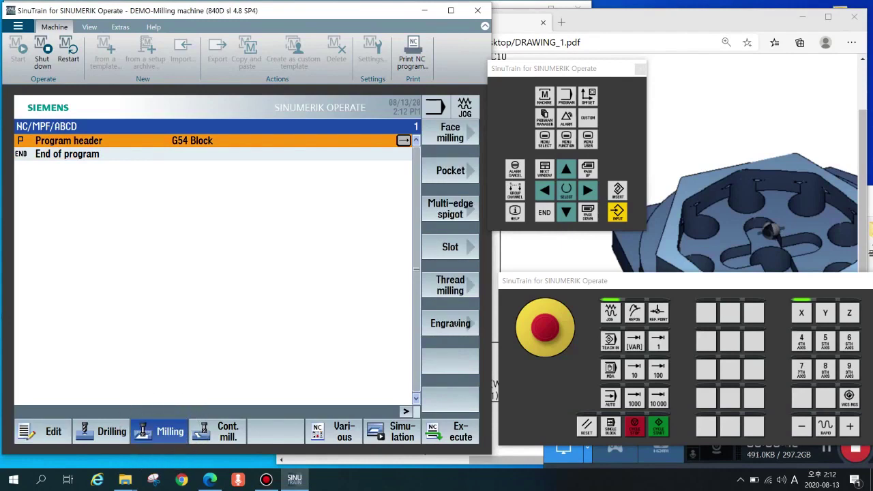
left_click(450, 132)
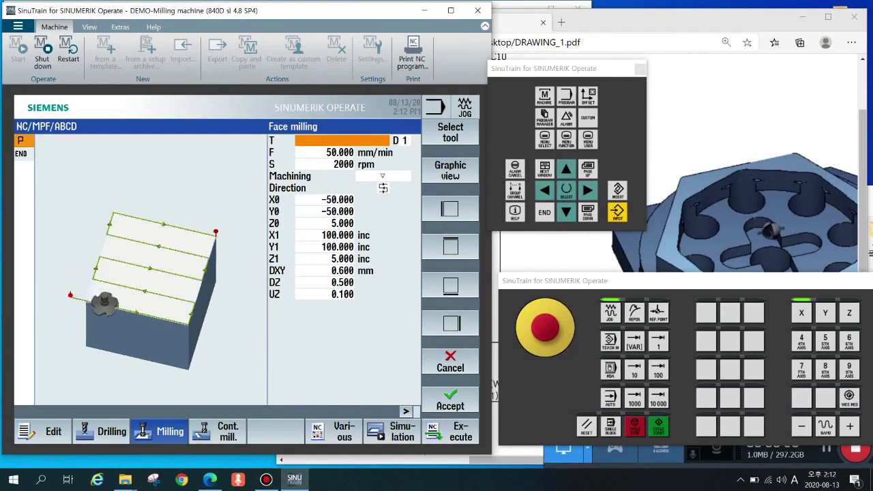
- Assign the FACEMILL 63 tool from the tool selection list to the face milling cycle
key("BackSpace")
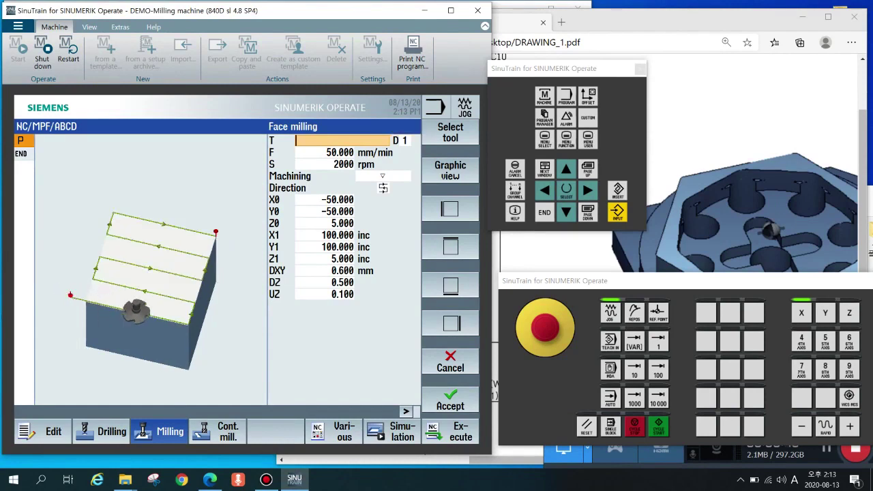
left_click(448, 126)
left_click(451, 131)
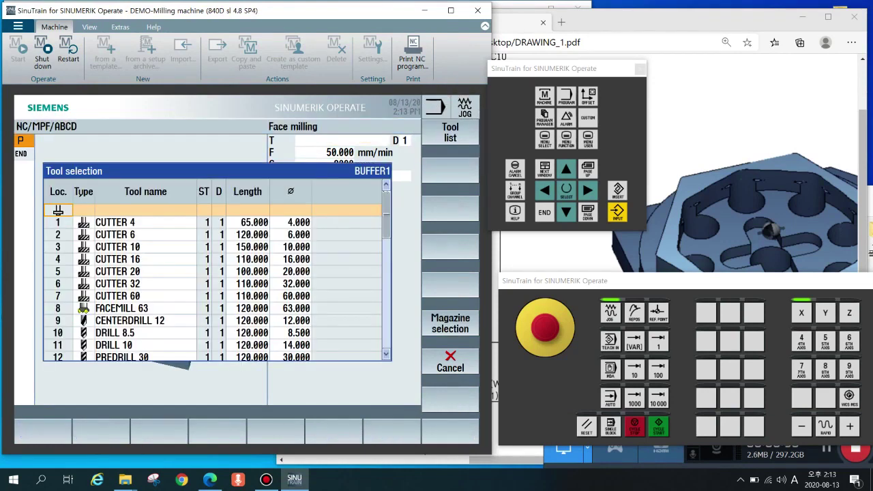
left_click(249, 271)
scroll(248, 272, "down", 2)
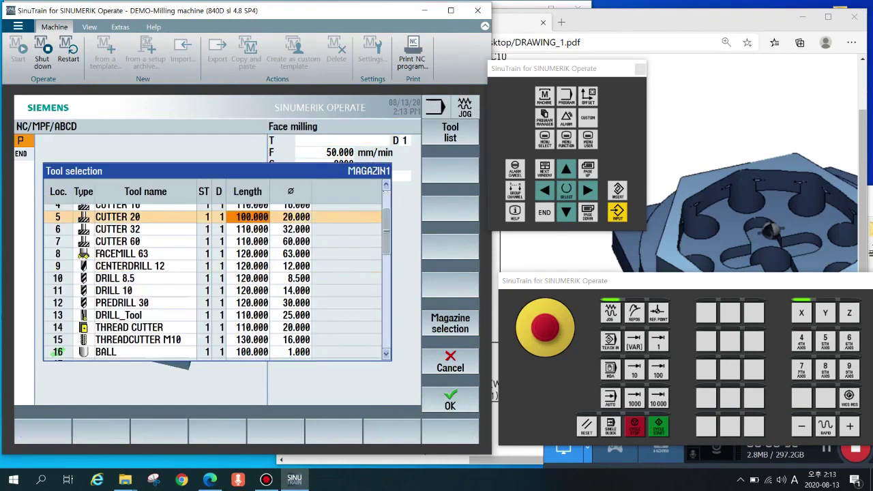
scroll(248, 271, "up", 1)
left_click(145, 254)
left_click(137, 257)
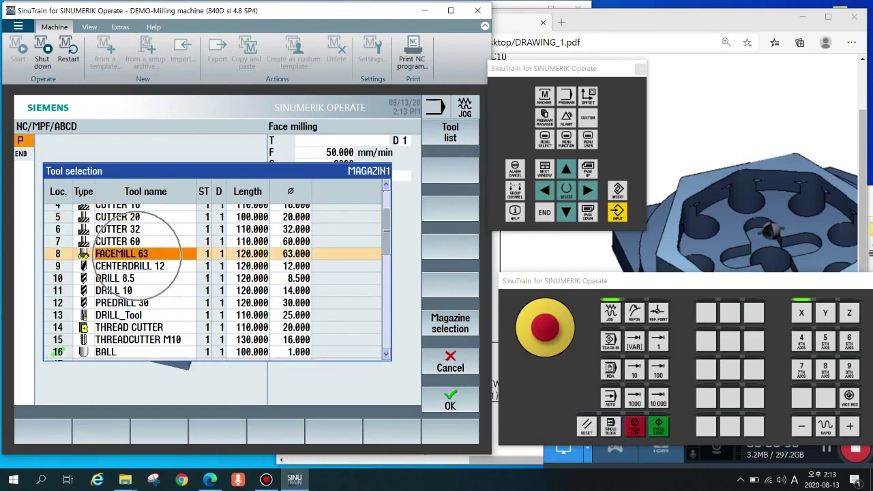
key("ctrl")
key("ctrl")
key("ctrl")
key("ctrl")
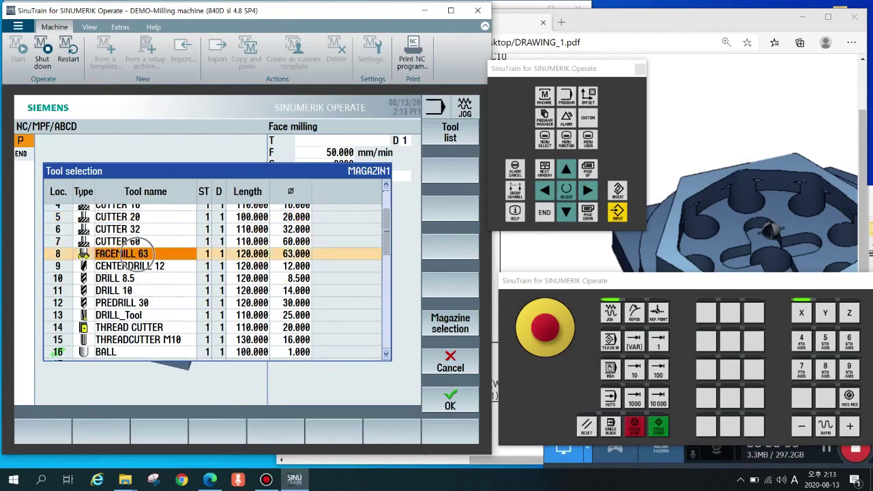
left_click(451, 401)
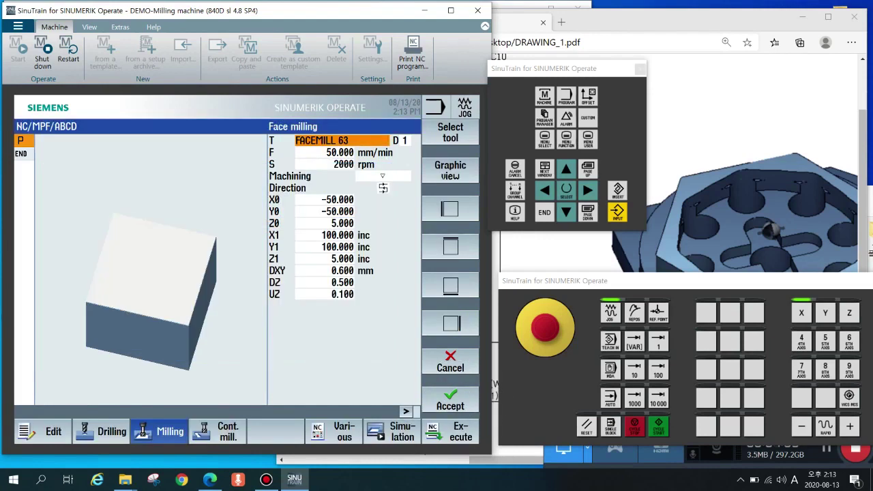
- Set the face milling feed rate to 1000 mm/min and the spindle speed to 5000 rpm
key("Down")
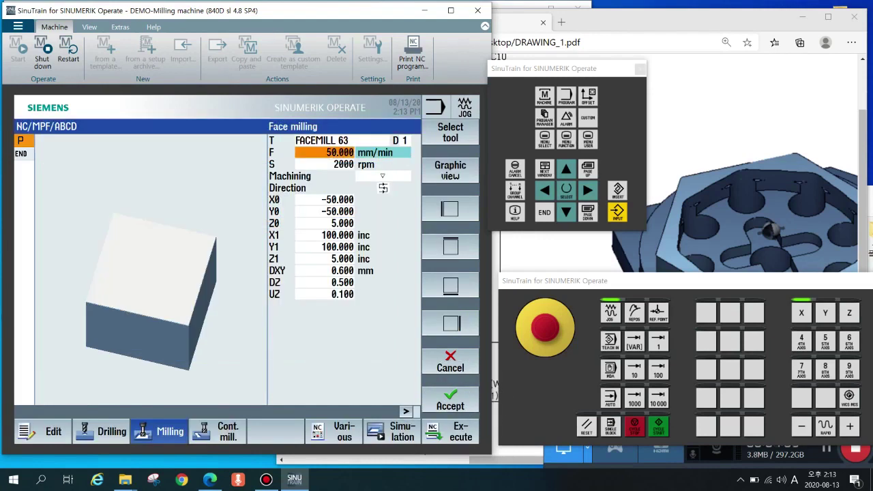
key("ctrl")
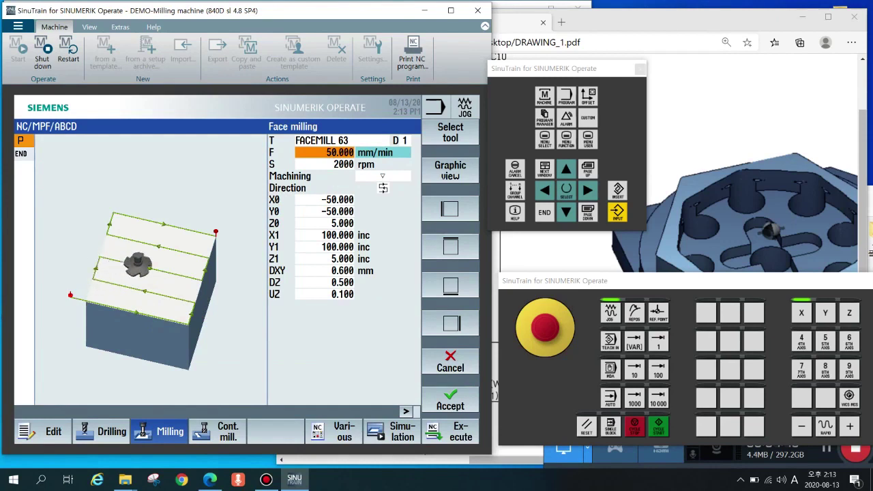
type("1000")
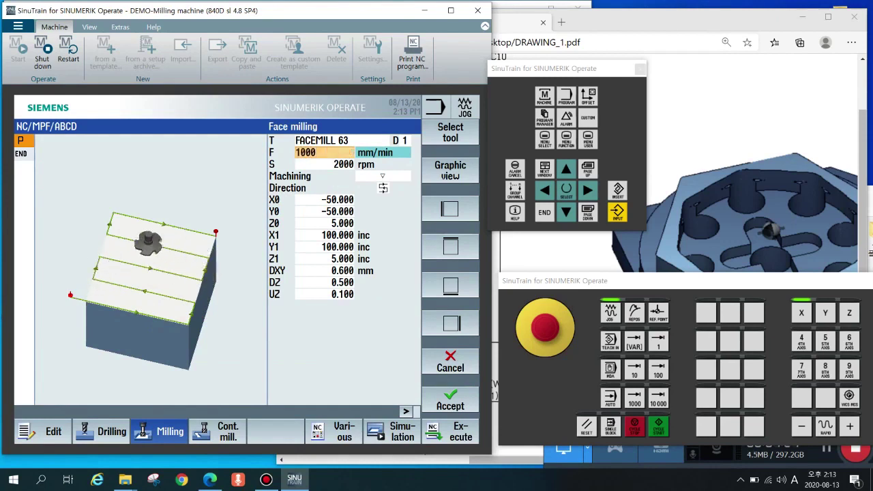
key("Return")
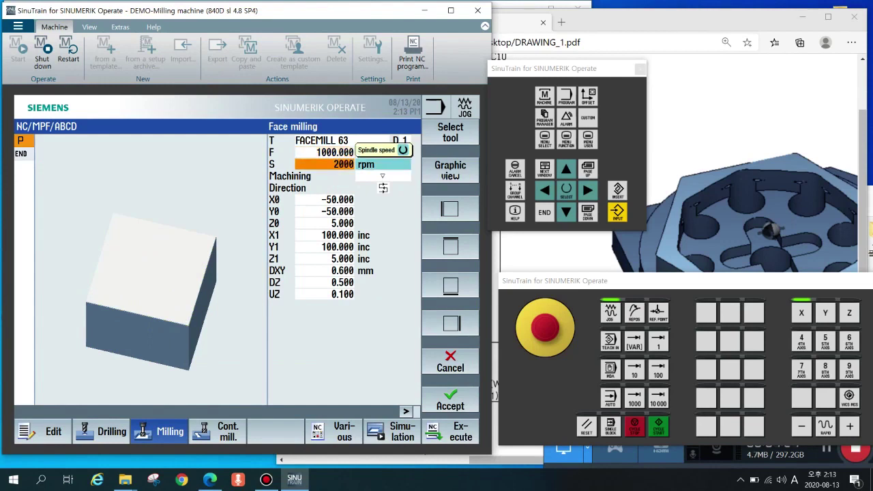
type("5000")
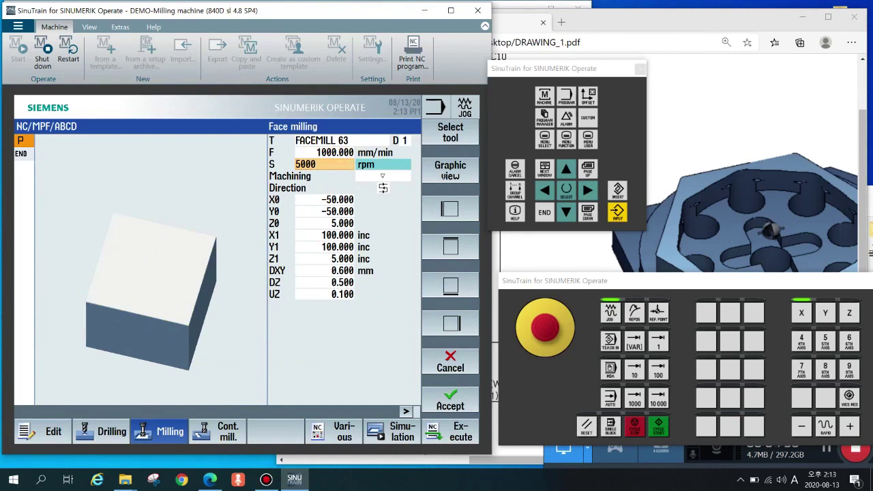
key("Return")
key("Up")
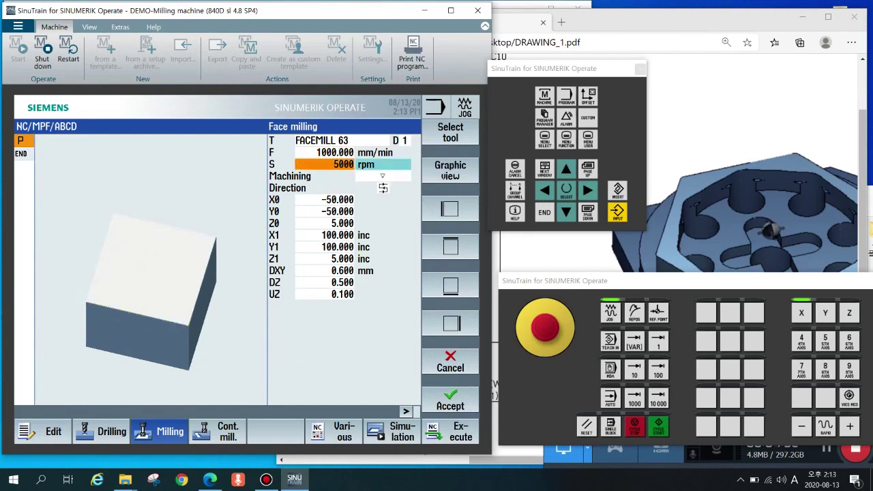
key("Up")
key("Up")
key("Down")
key("Down")
key("Up")
key("Up")
key("Down")
key("Down")
key("Up")
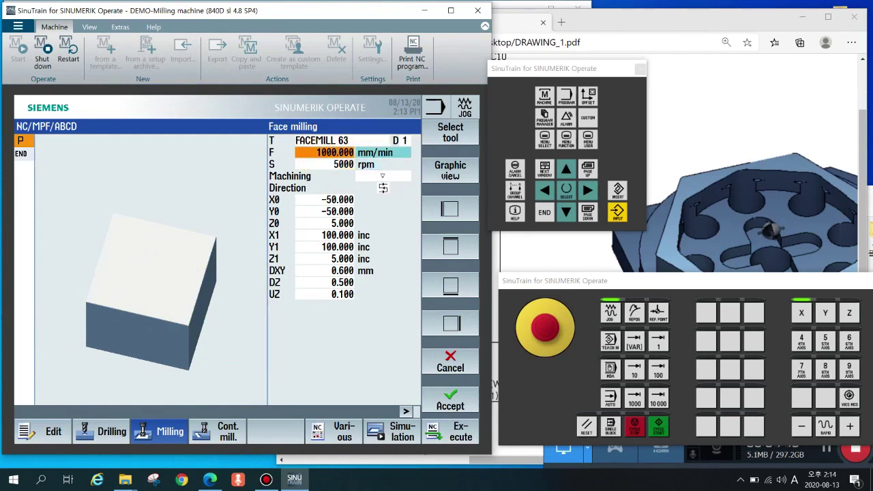
- Choose roughing (▽) as the machining type of the face milling cycle
key("Down")
key("Down")
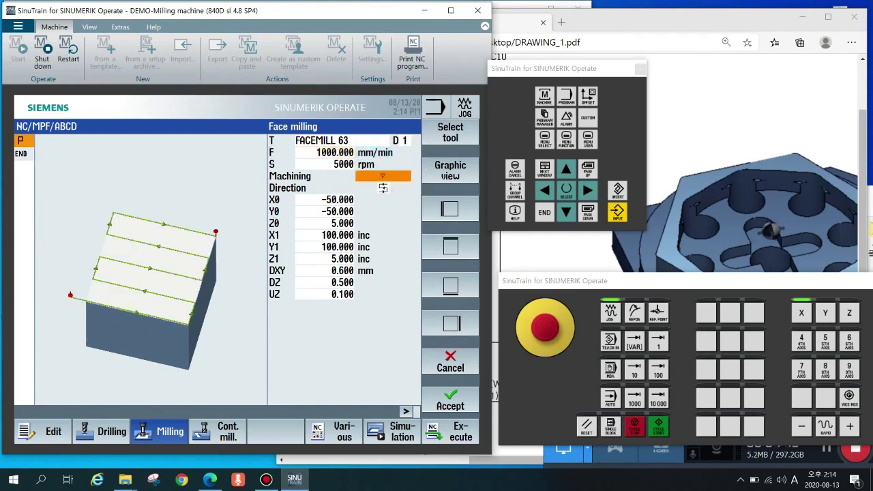
key("ctrl")
key("ctrl")
key("ctrl")
key("ctrl")
left_click(566, 190)
key("ctrl")
key("ctrl")
key("Insert")
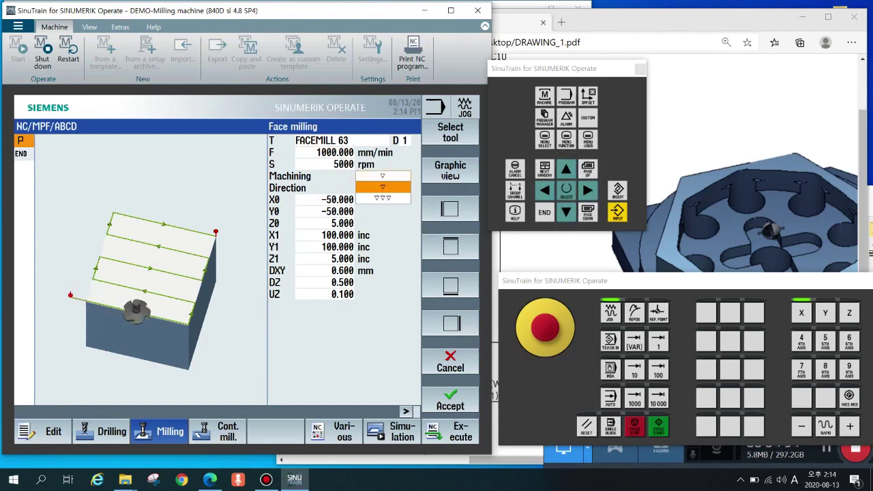
left_click(383, 187)
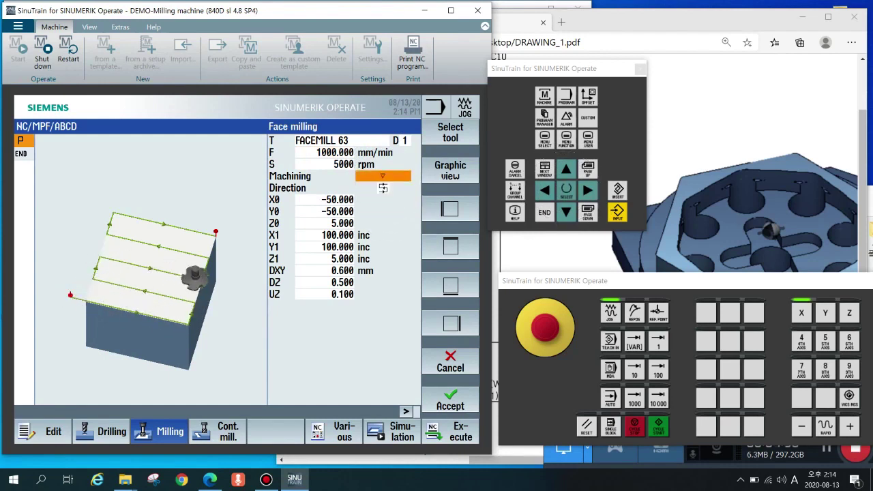
- Try the face milling direction patterns in turn: one-way along X, alternating along Y, one-way along Y and alternating along X
left_click(383, 187)
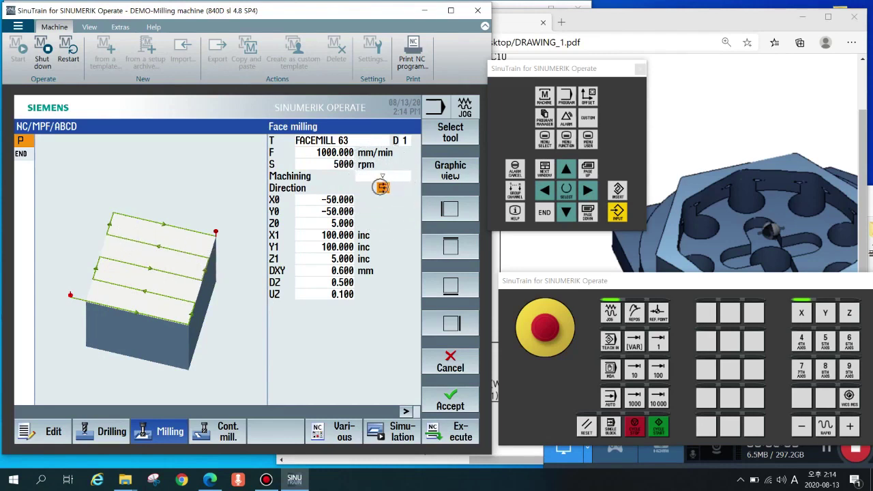
left_click(147, 280)
left_click(383, 188)
left_click(382, 209)
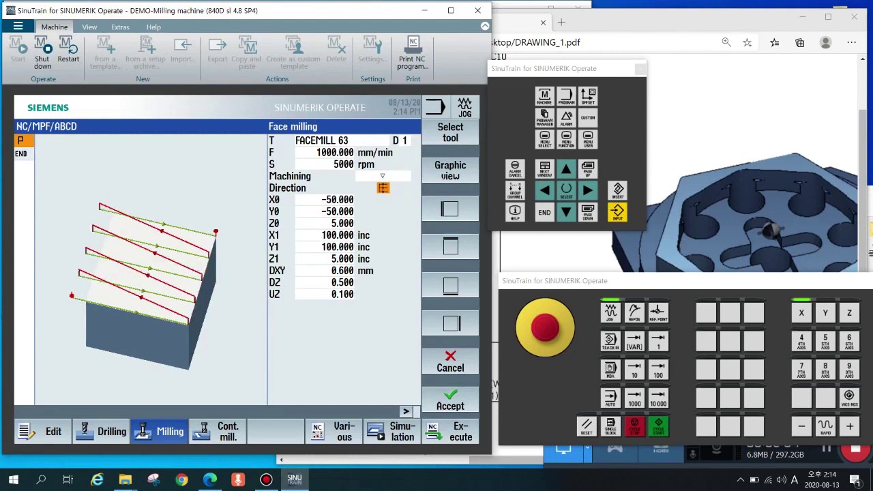
key("Insert")
key("Down")
key("Down")
key("Return")
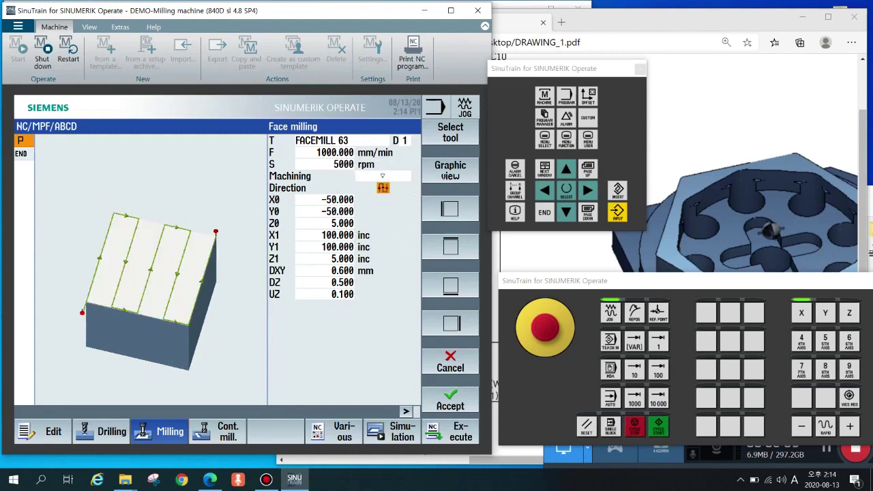
key("Insert")
key("Down")
key("Return")
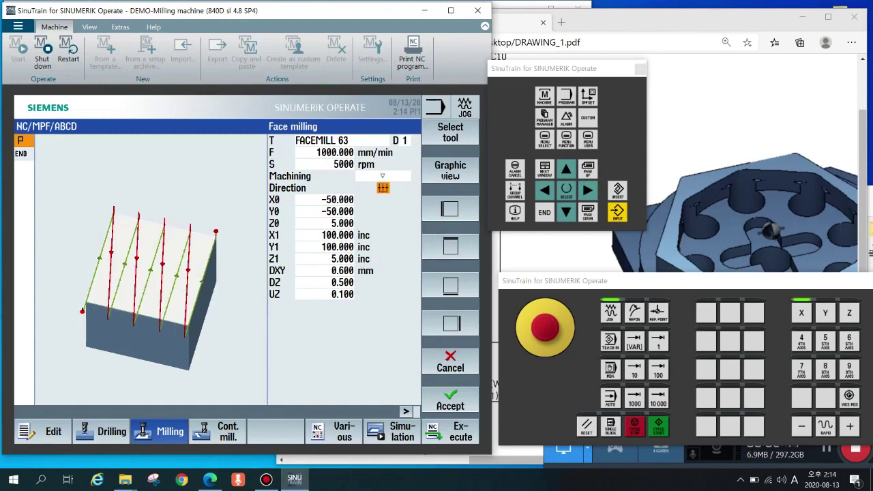
key("Insert")
key("Down")
key("Return")
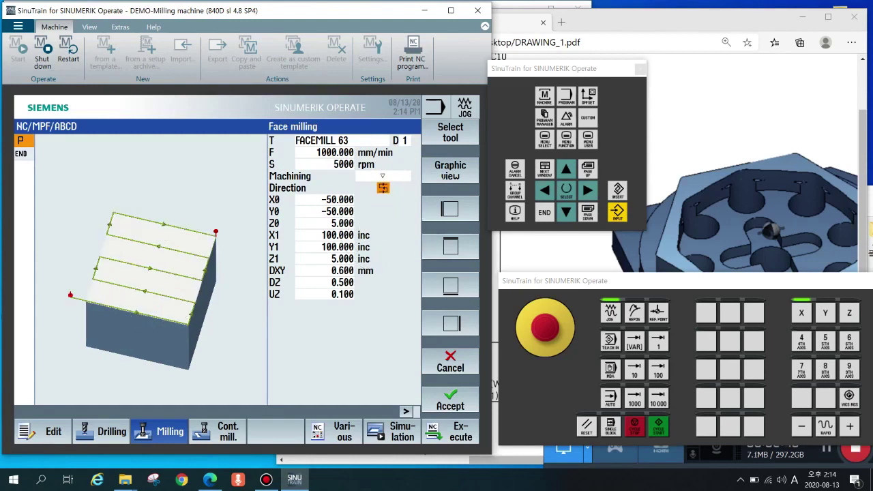
- Set the face milling direction to one-way passes along X
key("Insert")
key("Down")
key("Return")
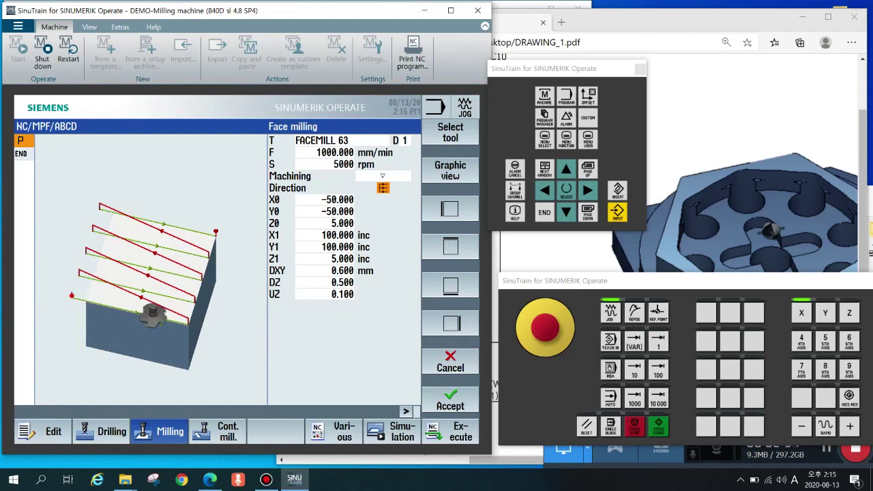
- Review the cycle's X0, Y0 and Z0 start point, then switch to DRAWING_1.pdf in the browser to examine the section view and stock size
key("Down")
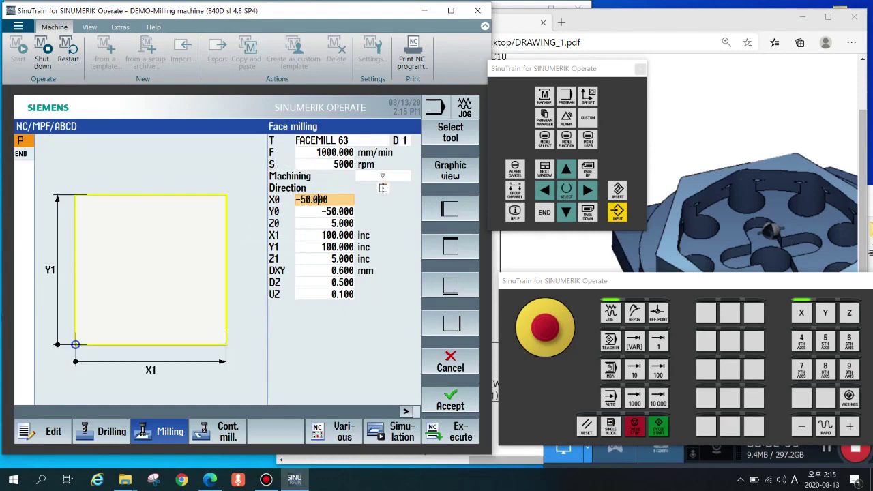
key("Down")
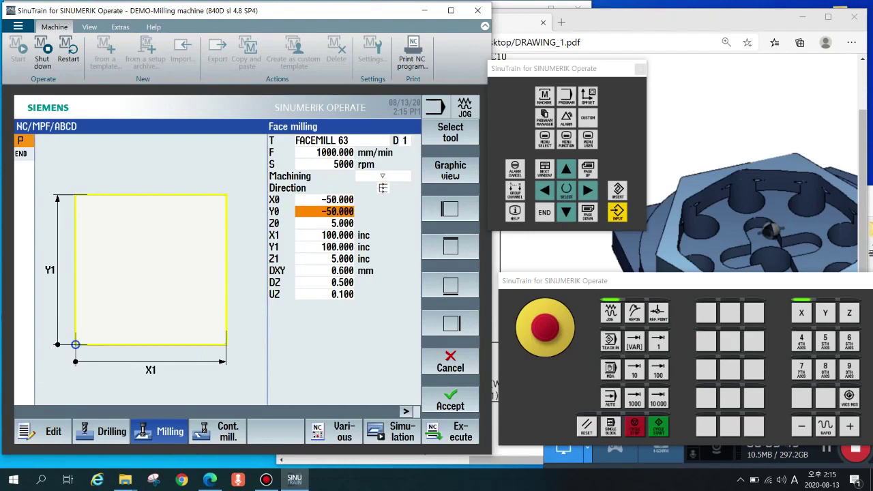
left_click(331, 195)
left_click(331, 210)
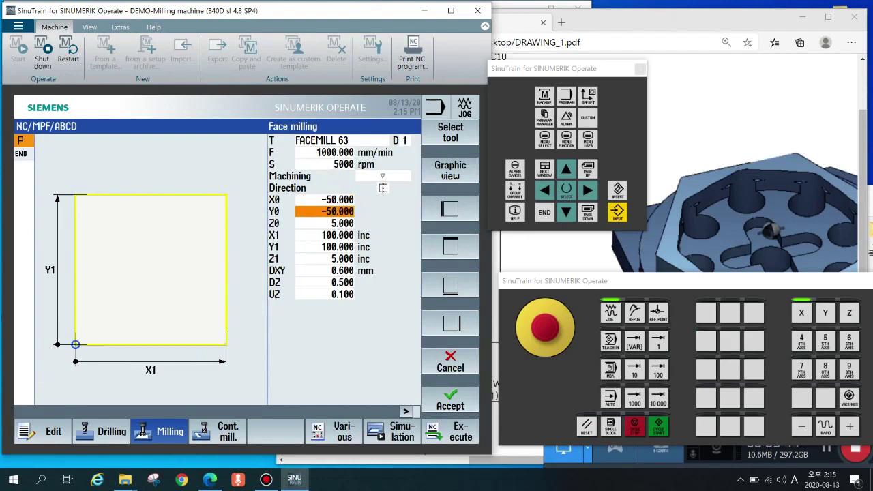
left_click(331, 223)
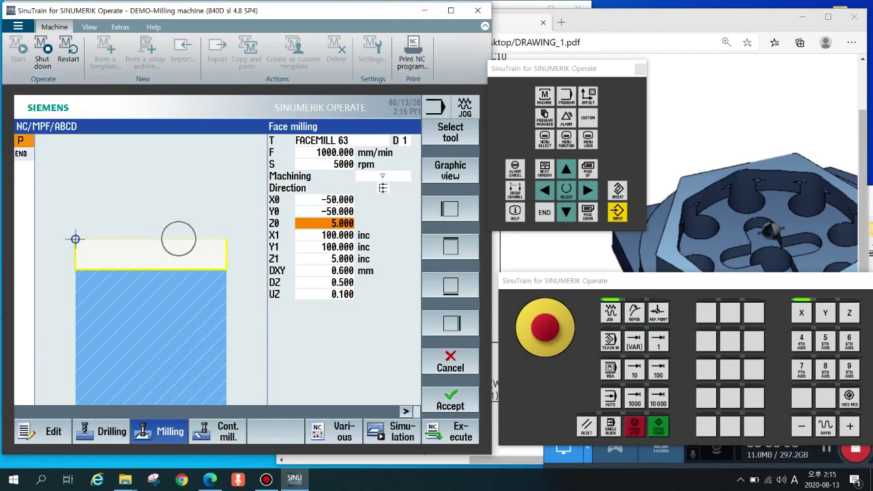
key("alt+Tab")
scroll(567, 252, "down", 2)
scroll(566, 252, "down", 3)
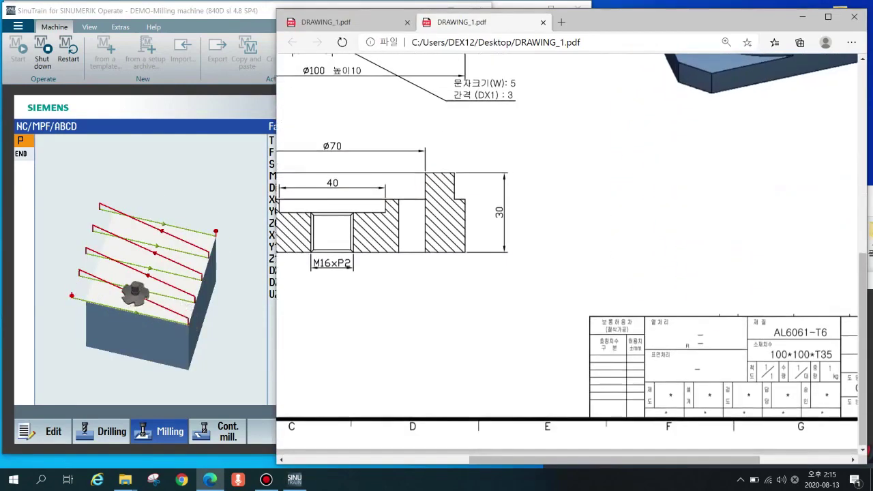
- Examine the 3D view and section heights in DRAWING_1.pdf, switching back to compare them with the face milling cycle's Z0
left_click_drag(614, 460, 694, 460)
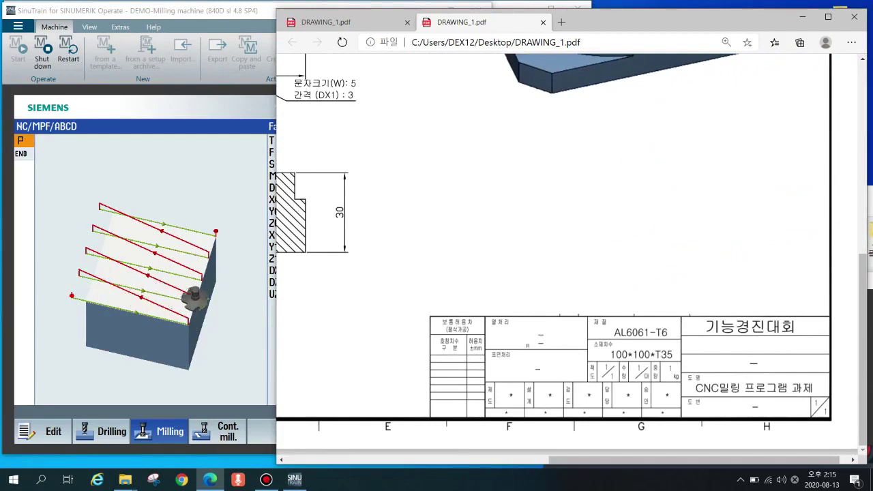
scroll(566, 252, "up", 3)
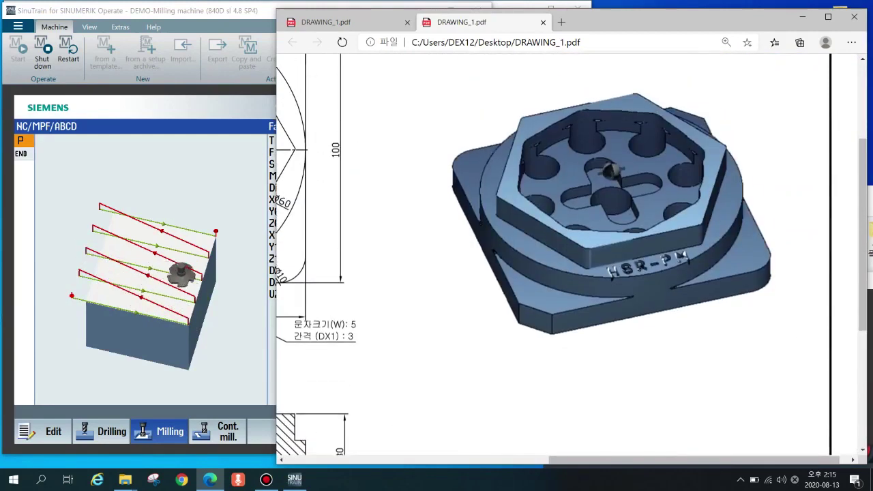
scroll(611, 141, "left", 5, "shift")
key("alt+Tab")
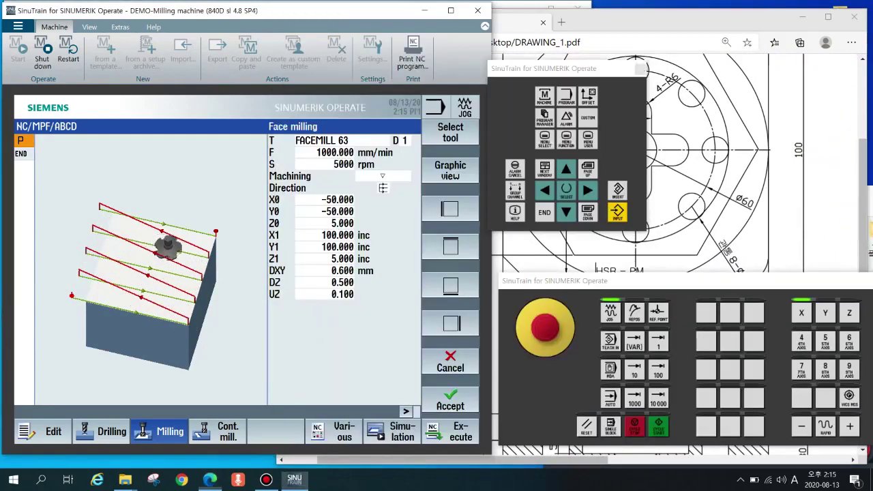
left_click(325, 235)
key("Up")
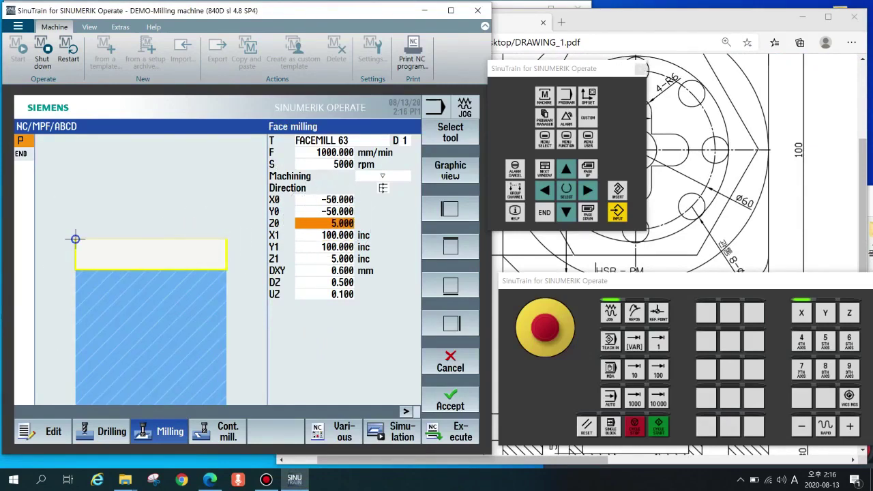
key("alt+Tab")
scroll(569, 256, "down", 4)
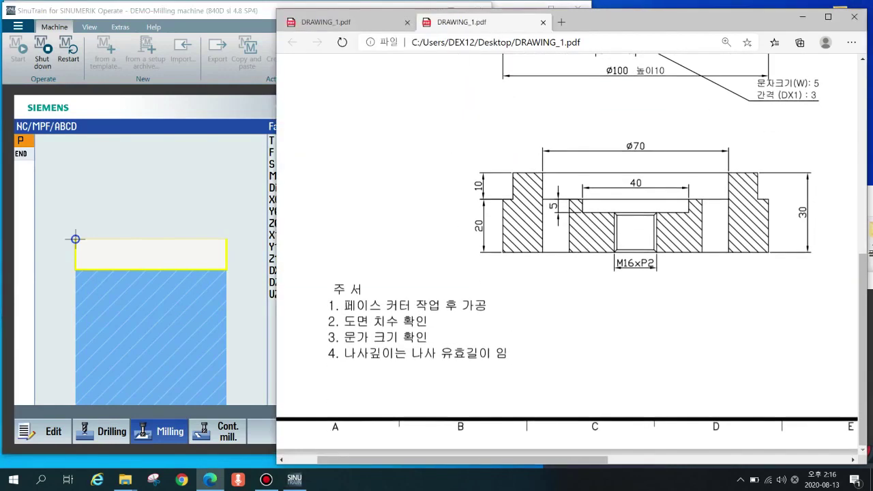
scroll(570, 256, "up", 2)
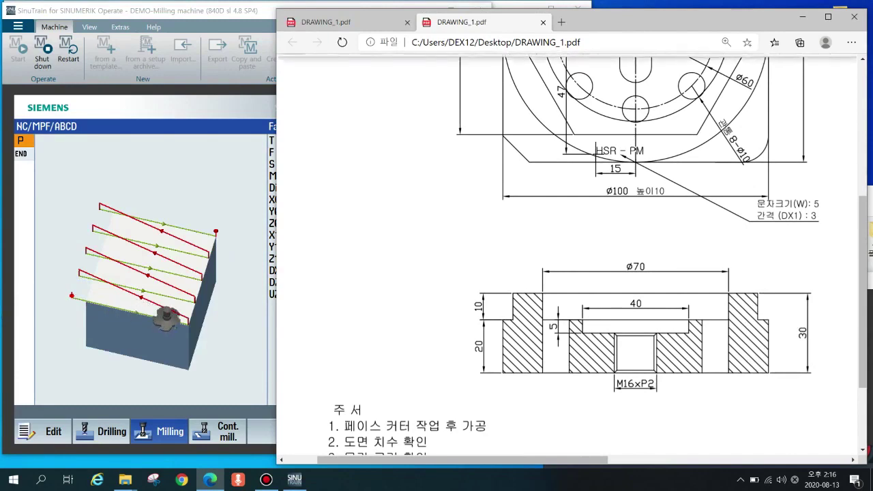
key("alt+Tab")
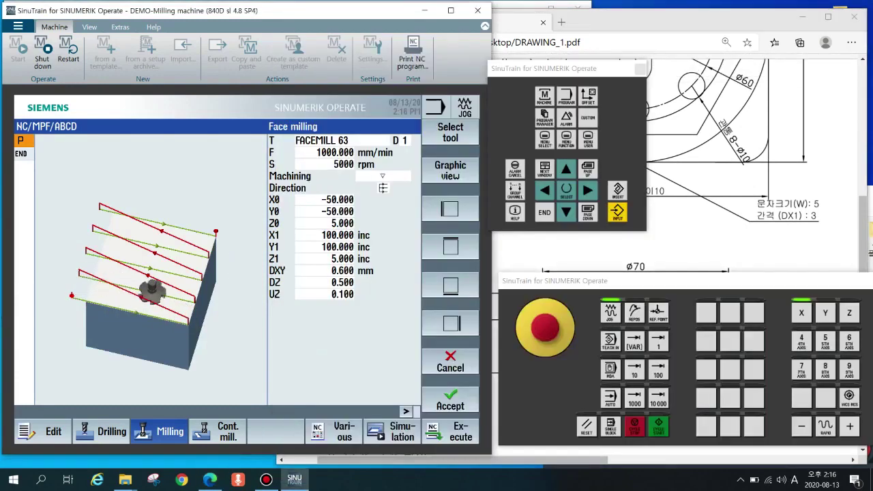
- Review the face milling cycle's X1, Y1 and Z1 dimensions and the Z0 reference against their help graphics
key("ctrl")
key("ctrl")
left_click(335, 234)
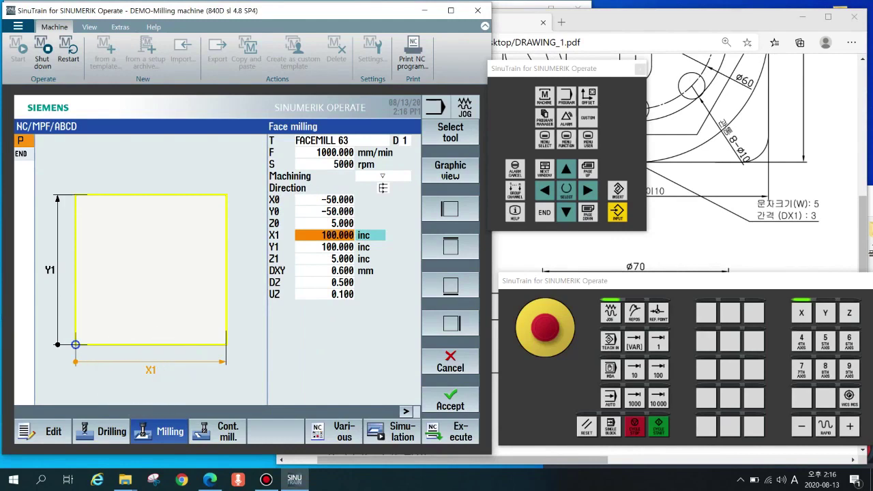
left_click(325, 247)
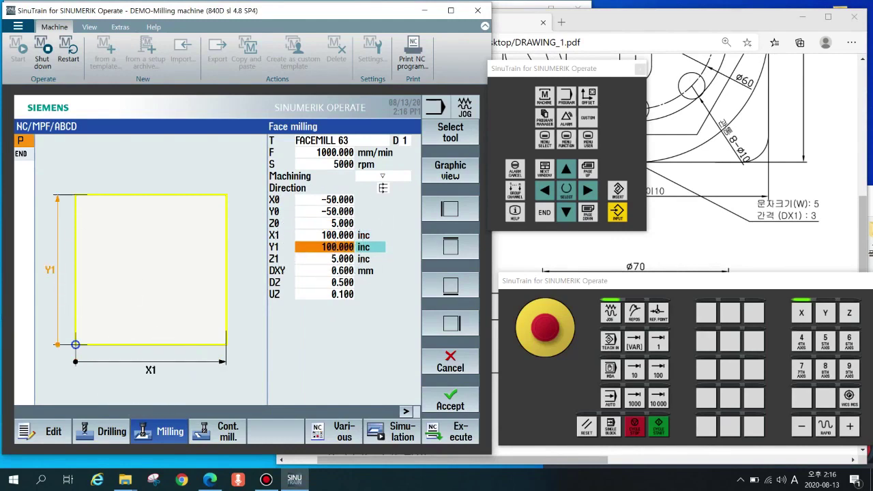
left_click(320, 260)
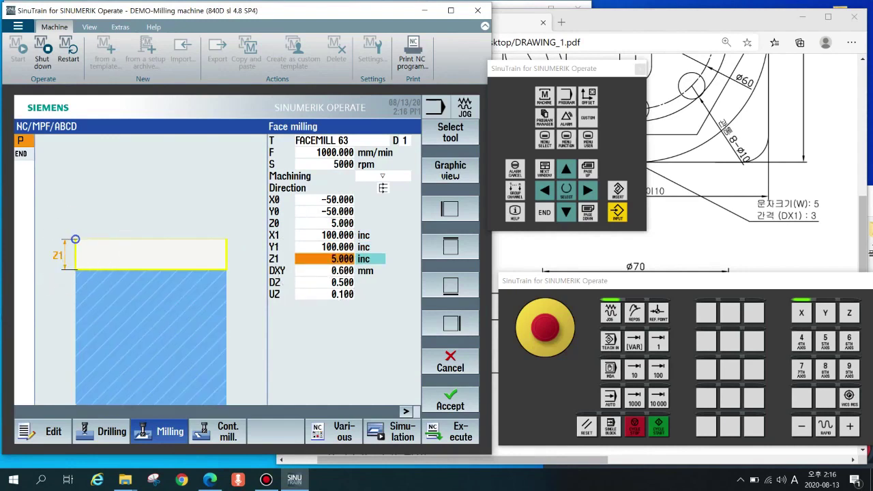
left_click(324, 224)
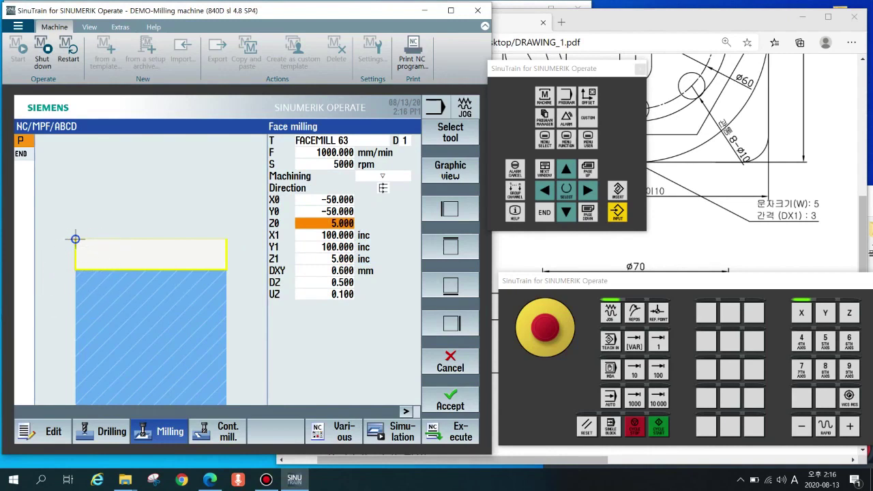
key("Down")
key("Down")
key("Down")
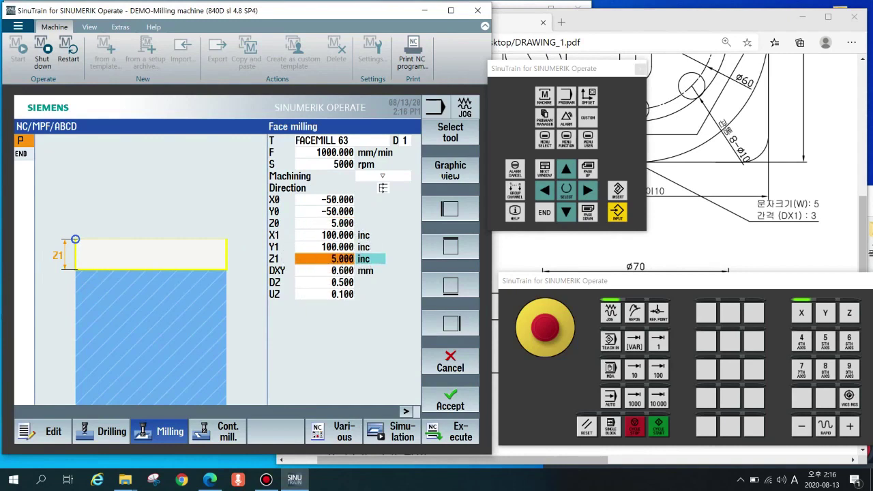
- Switch the face milling plane infeed DXY to percent and set it to 50%
key("Down")
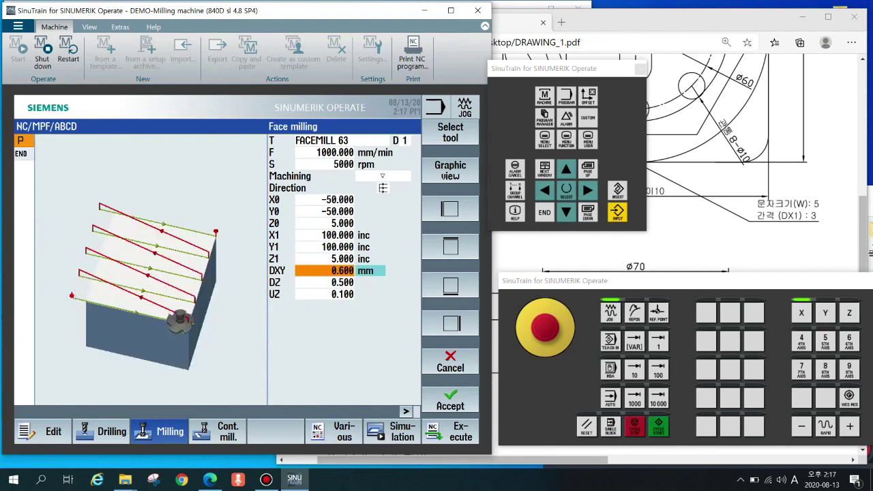
key("space")
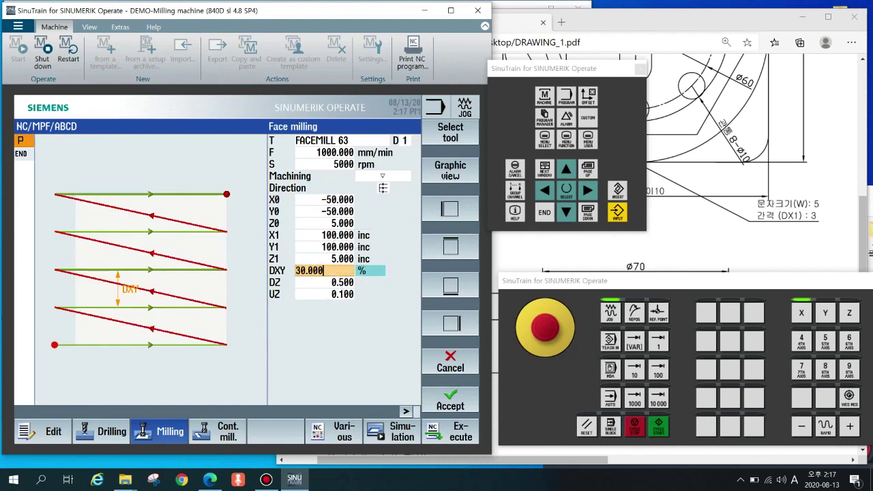
type("50")
key("Return")
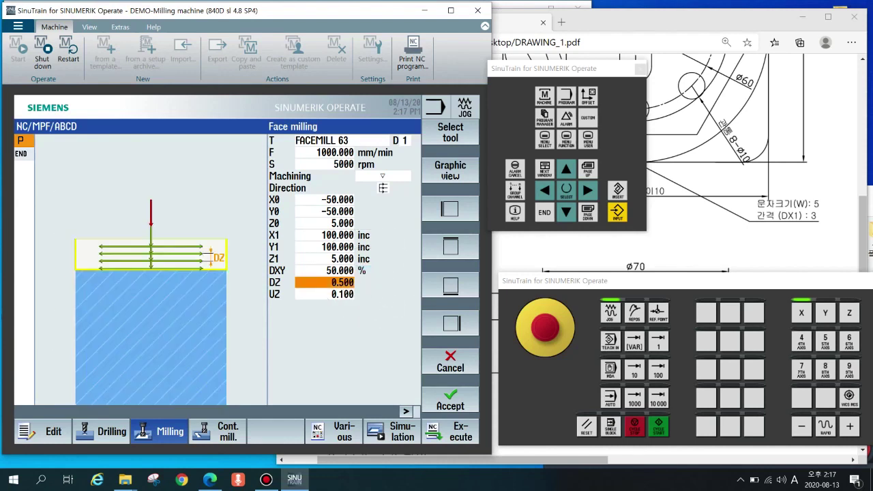
key("Up")
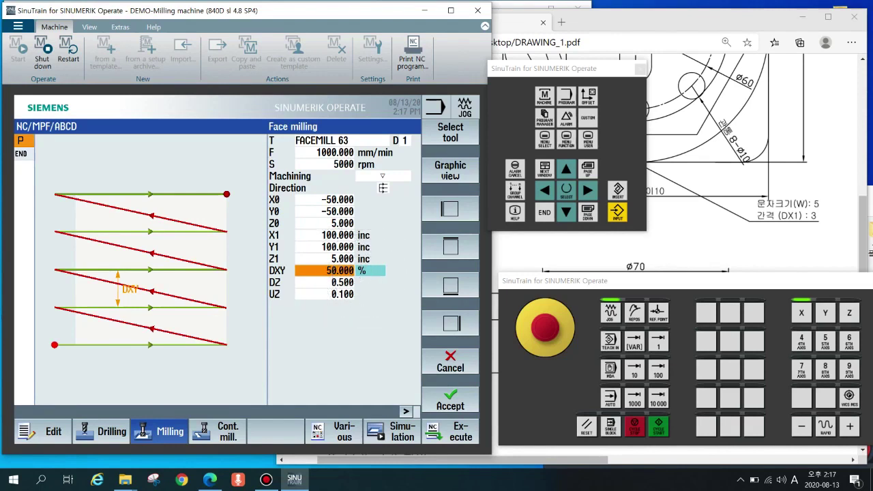
left_click(348, 271)
key("ctrl")
key("ctrl")
key("ctrl")
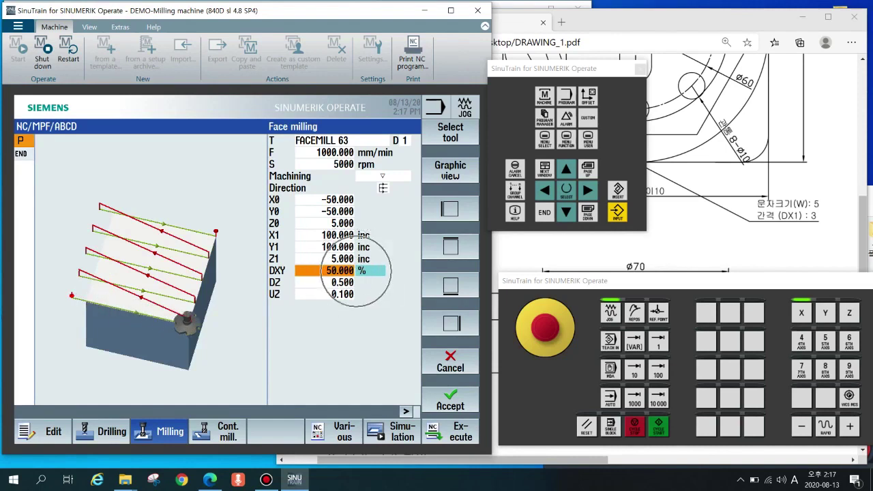
- Set the face milling maximum infeed depth DZ to 5
key("Down")
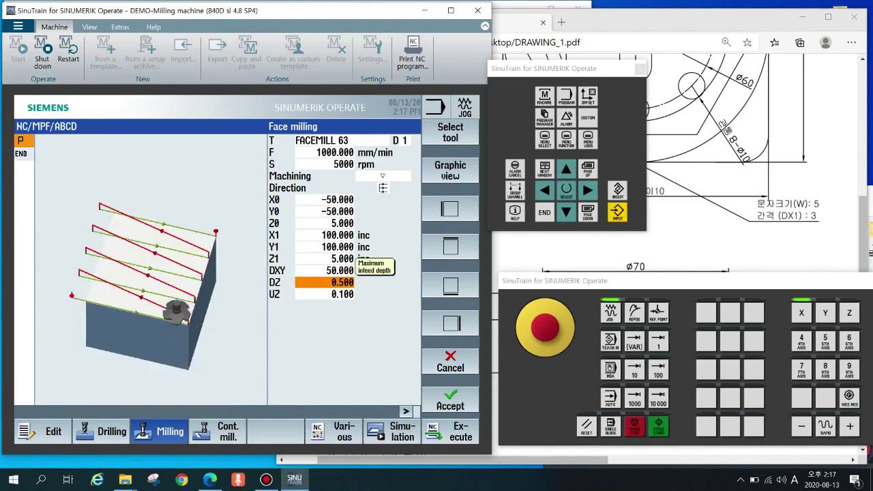
type("5")
key("Return")
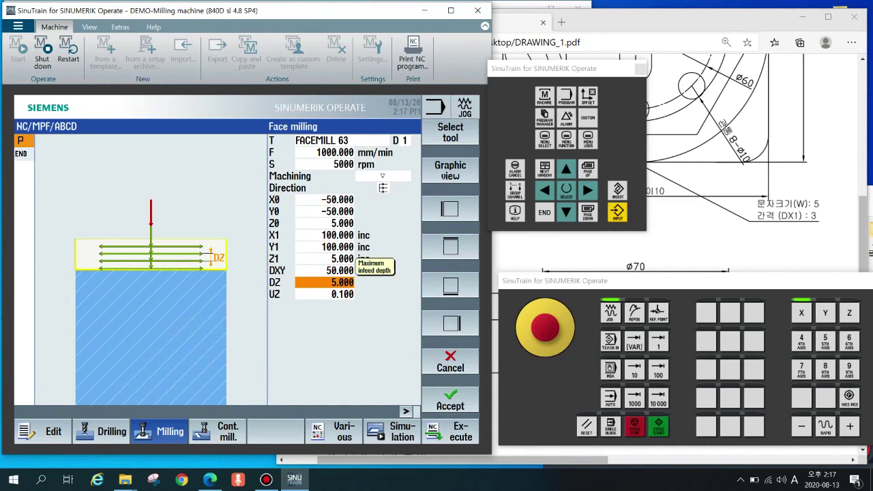
type("2")
key("Return")
type("5")
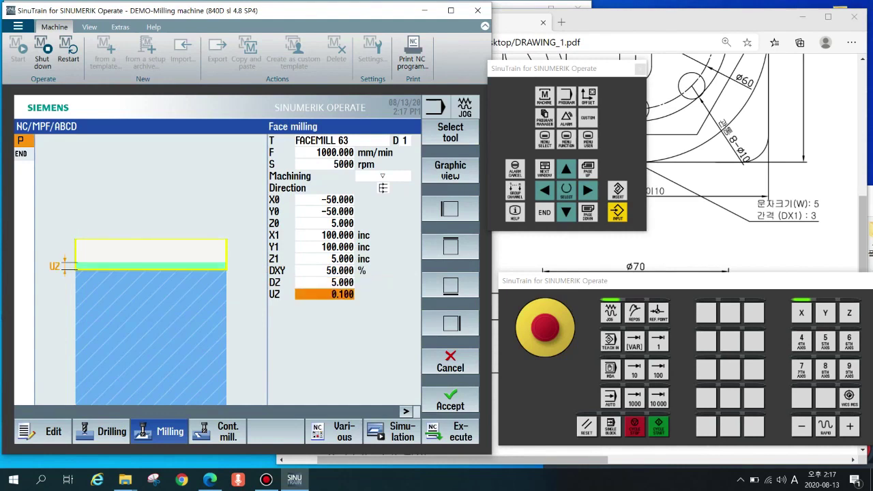
key("Return")
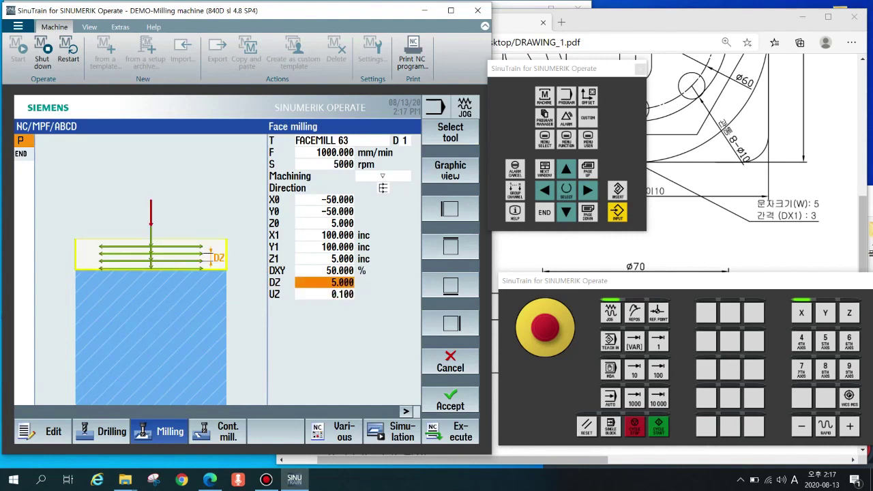
key("ctrl")
key("ctrl")
key("ctrl")
- Set the finishing allowance UZ to 0 and accept the face milling cycle into the program
key("Down")
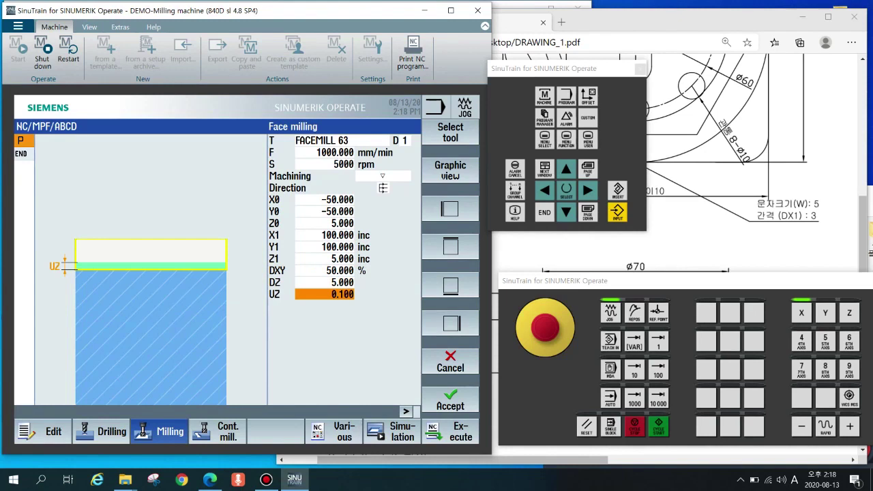
type("0")
key("Return")
key("ctrl")
key("ctrl")
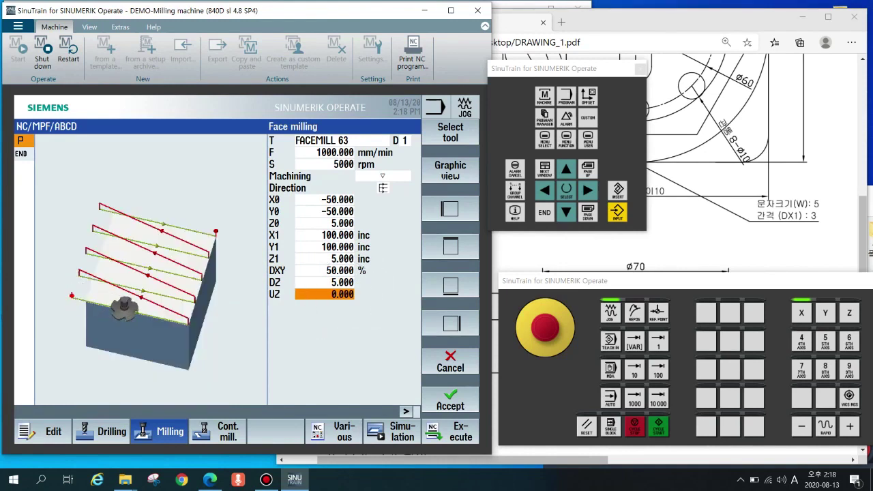
key("ctrl")
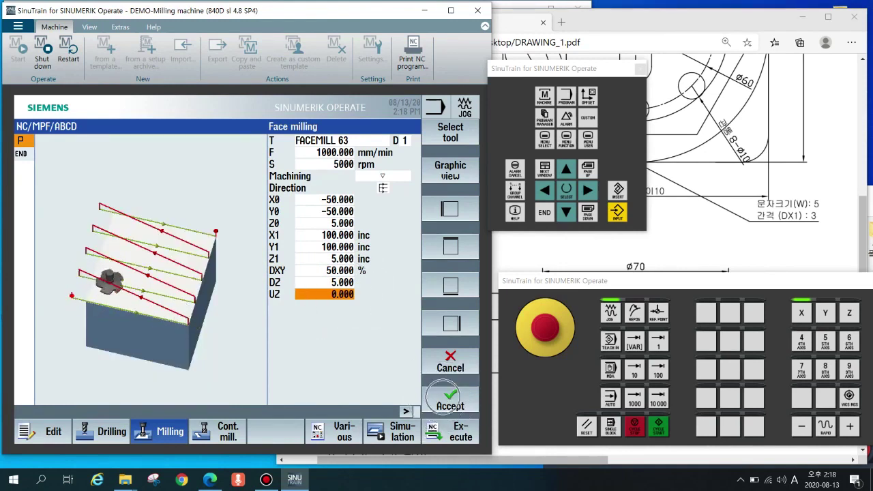
left_click(446, 399)
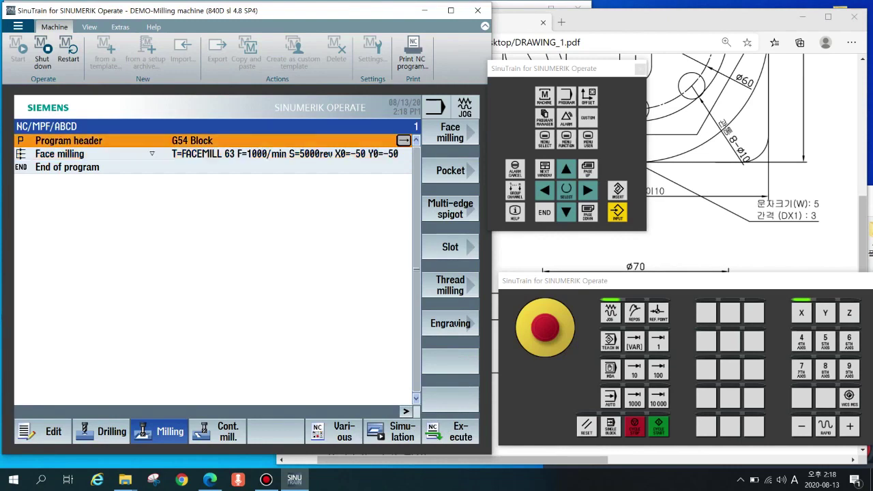
- Simulate the ABCD program from the Face milling block and inspect the machined blank in 3D view
left_click(195, 150)
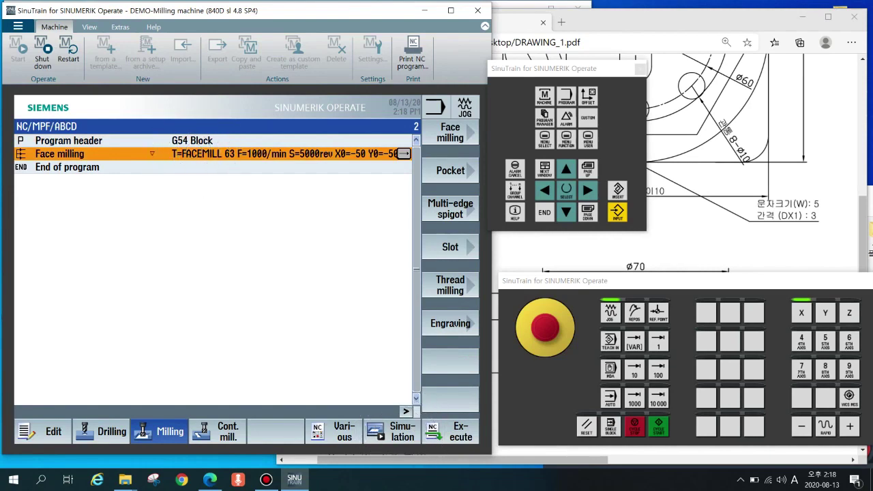
left_click(400, 433)
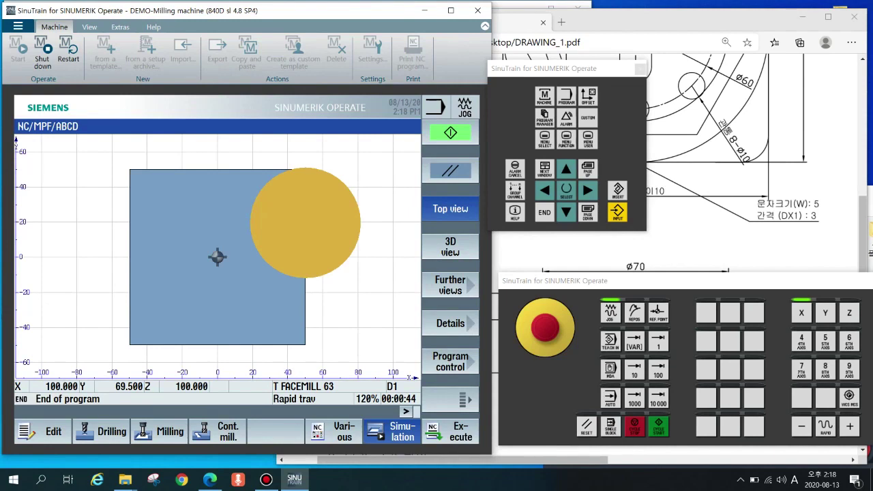
left_click(442, 252)
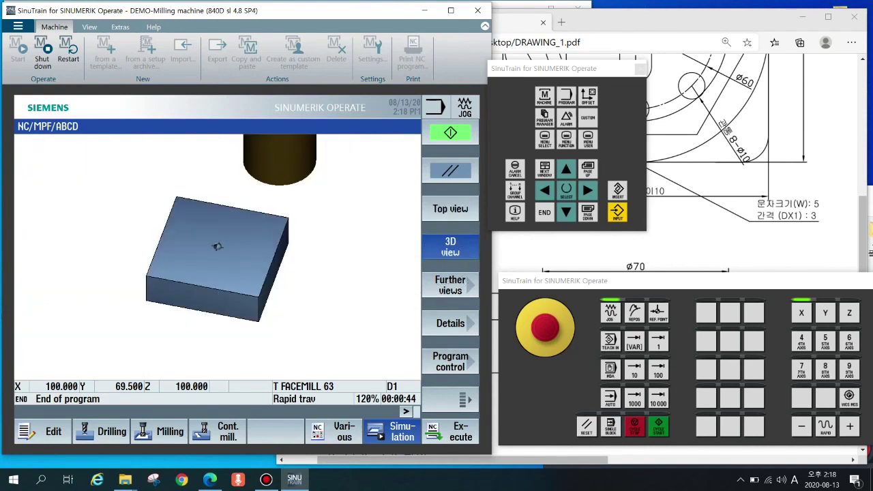
left_click(442, 248)
left_click(217, 246)
left_click(216, 247)
key("ctrl")
key("ctrl")
key("ctrl")
key("ctrl")
key("ctrl")
key("ctrl")
key("ctrl")
key("ctrl")
key("ctrl")
- Reset the simulation override to 100%, step it up and down to reach 115%, and return to the 3D simulation
left_click(450, 362)
left_click(450, 362)
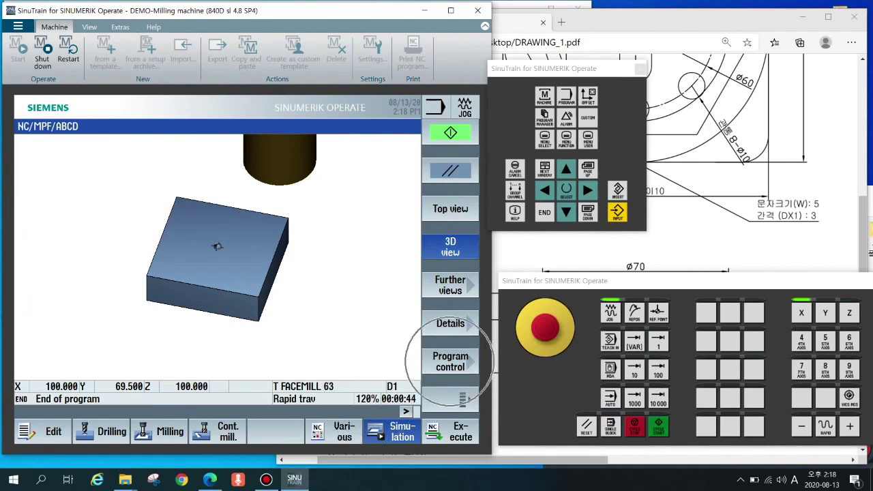
left_click(450, 361)
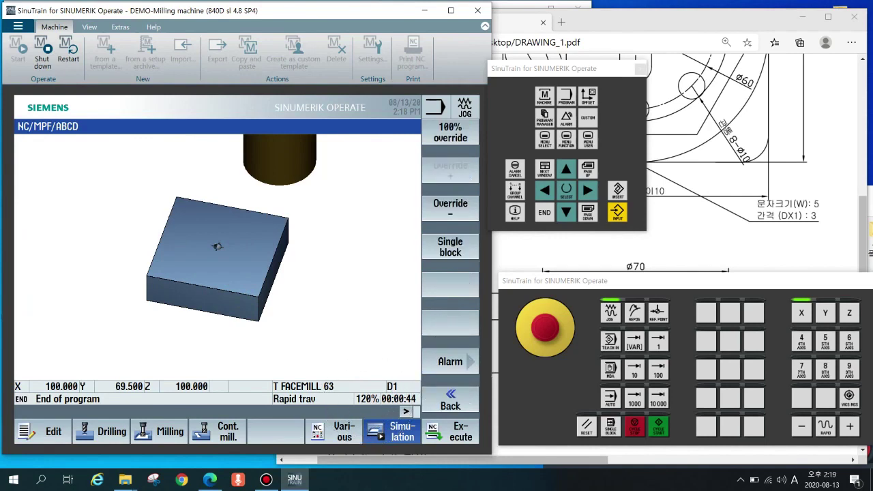
left_click(450, 132)
left_click(450, 169)
left_click(450, 169)
left_click(450, 208)
left_click(451, 170)
left_click(450, 170)
key("shift+F8")
left_click(452, 133)
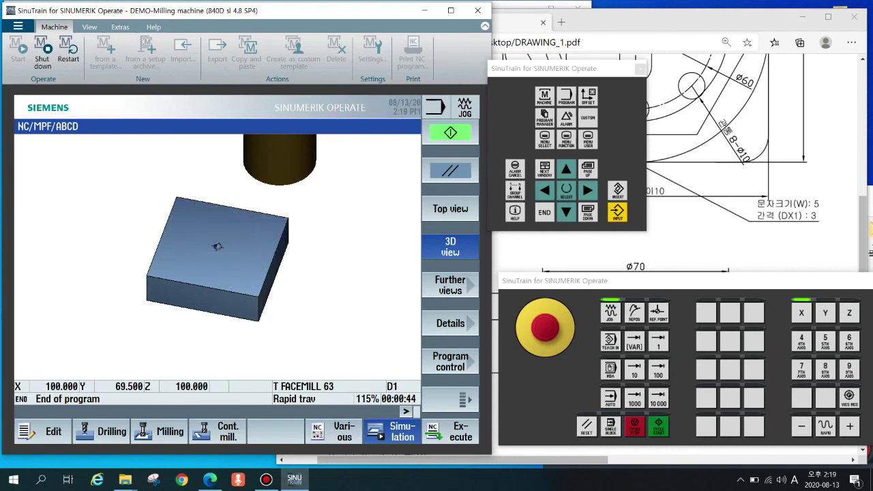
left_click(217, 247)
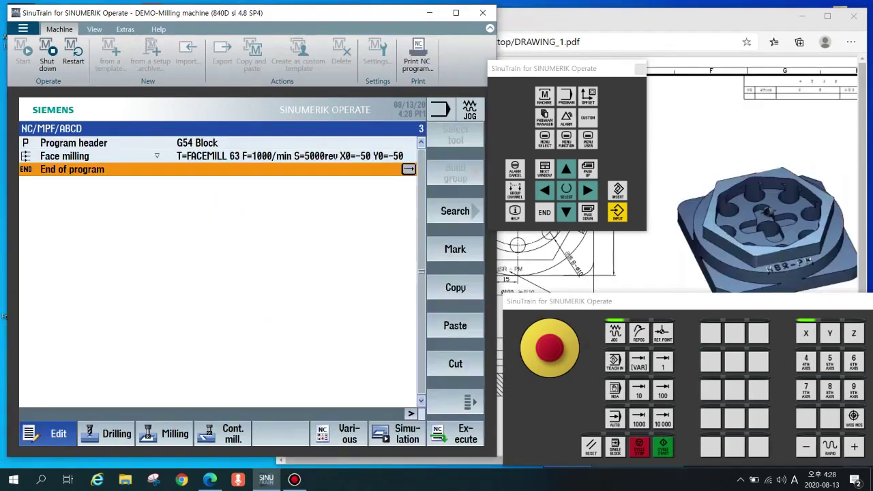
- Check DRAWING_1.pdf, select the Face milling block in SinuTrain and open the contour milling functions
key("alt+Tab")
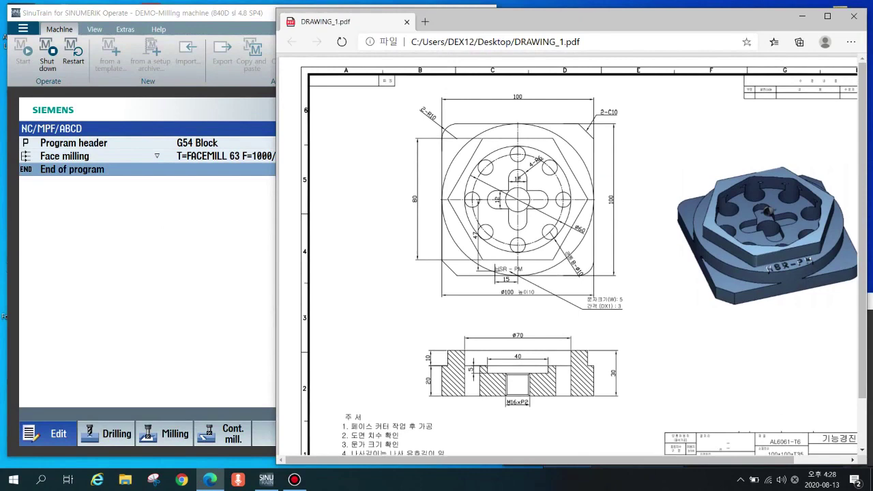
left_click(116, 156)
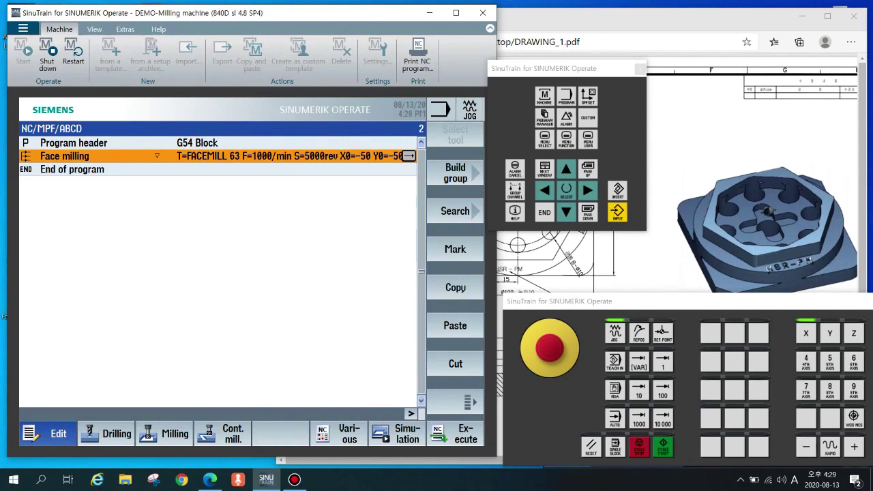
key("ctrl")
key("ctrl")
left_click(229, 429)
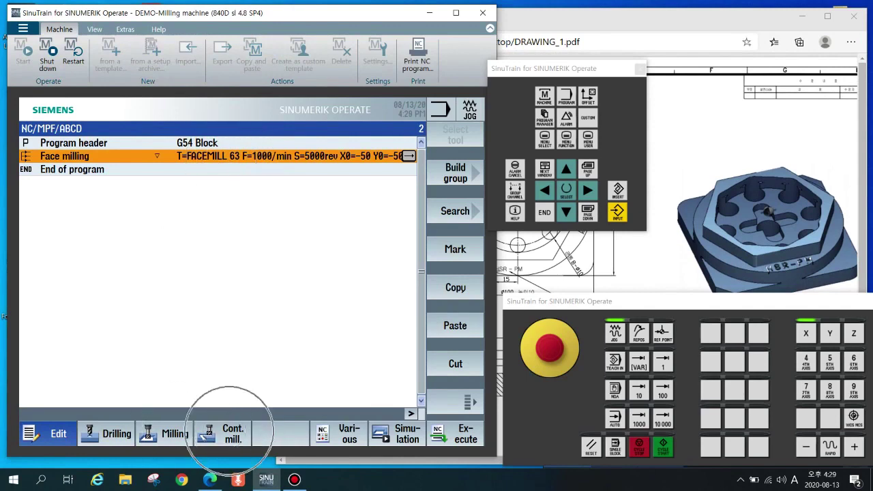
left_click(229, 431)
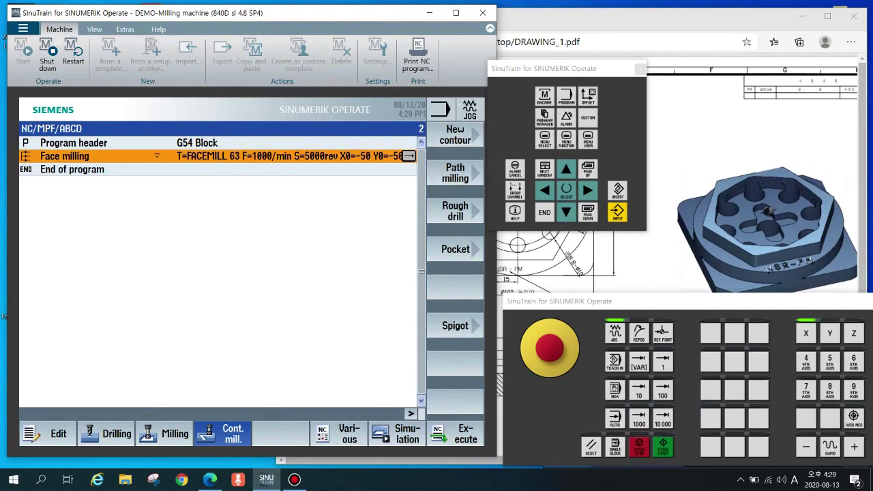
- Create a new contour named AAAA after the Face milling block
key("alt+Tab")
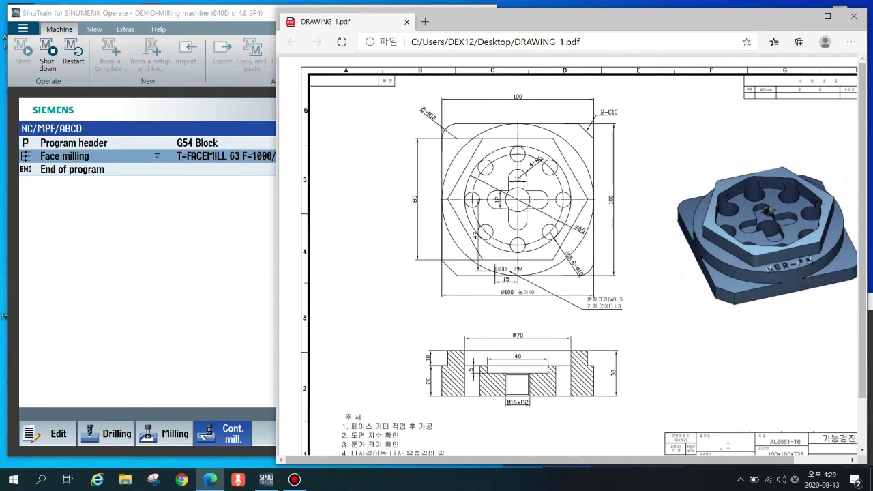
key("alt+Tab")
key("Up")
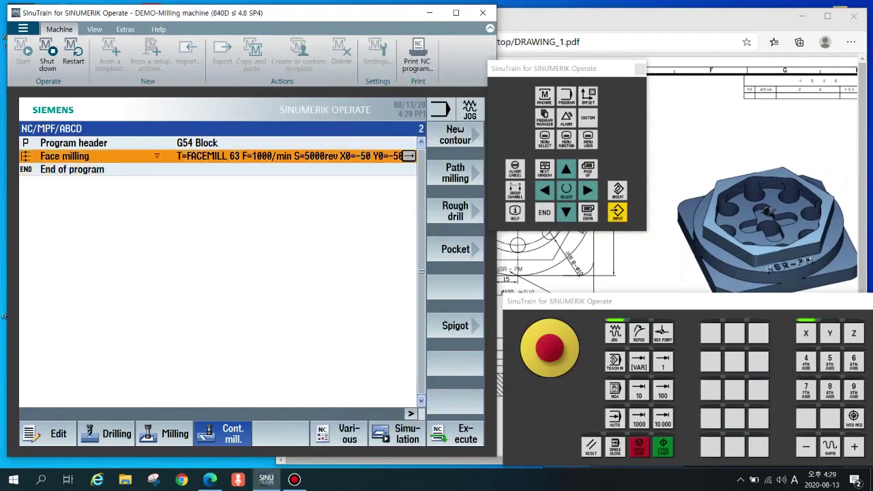
left_click(455, 134)
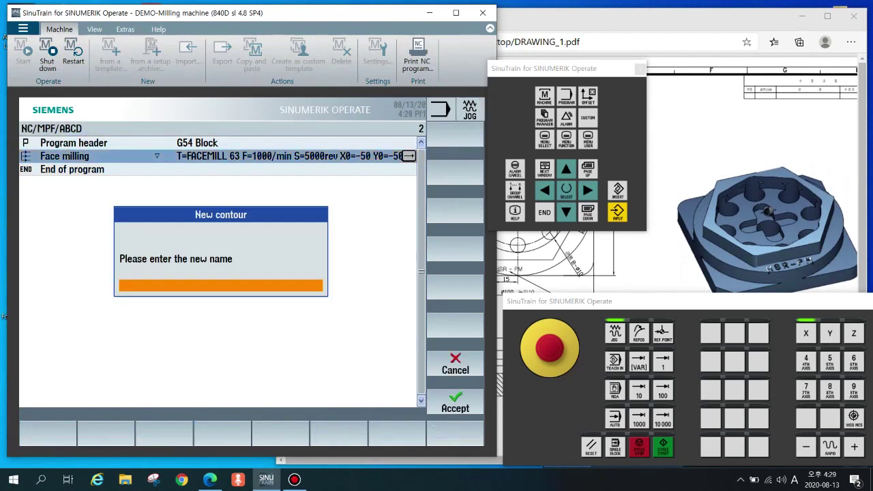
key("Insert")
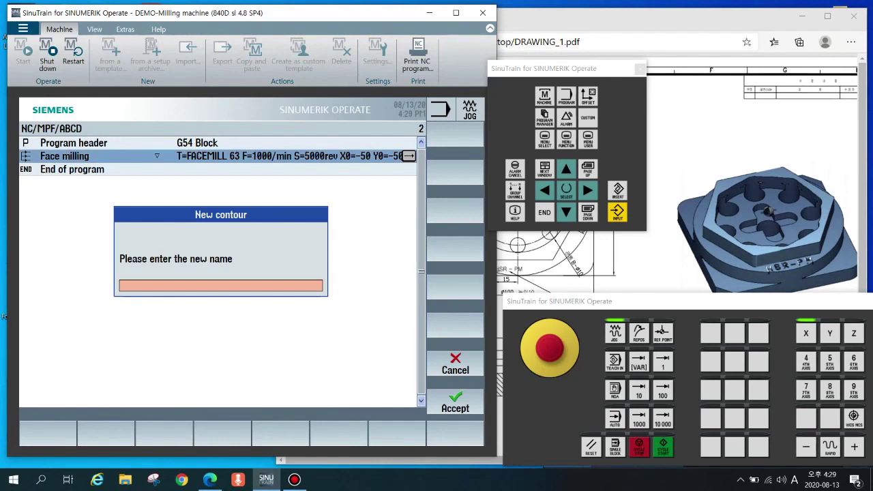
type("AAAA")
key("Return")
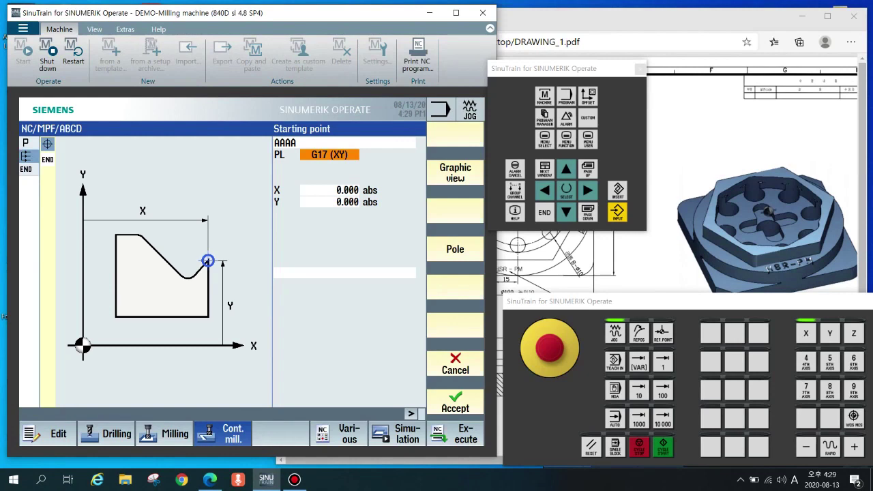
- Check the part outline in DRAWING_1.pdf, set the contour's starting point to X 0, Y 50 in the G17 plane and accept it
key("Down")
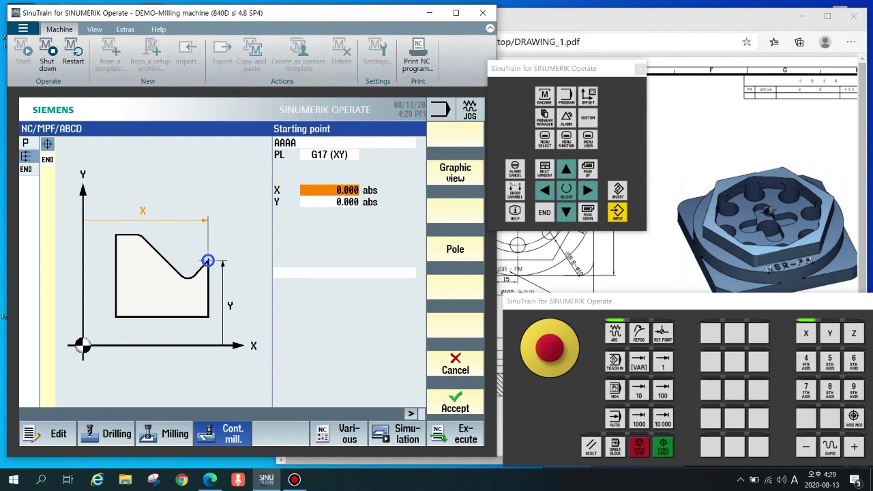
key("alt+Tab")
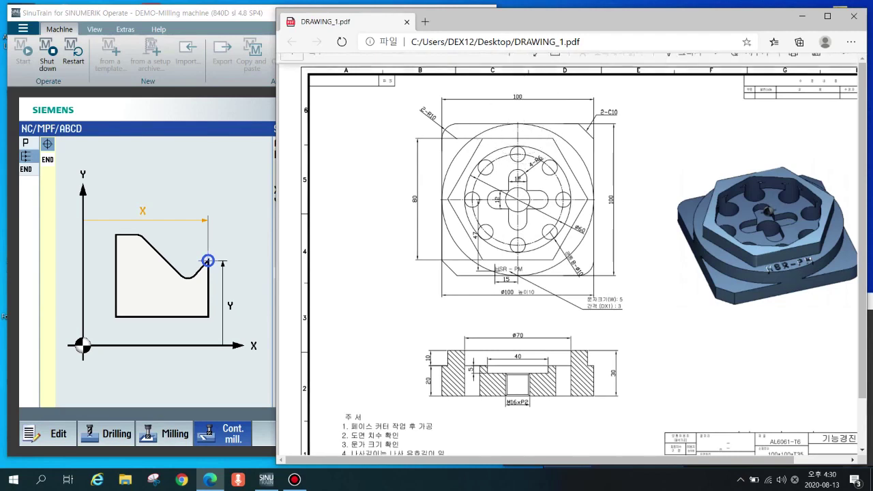
key("alt+Tab")
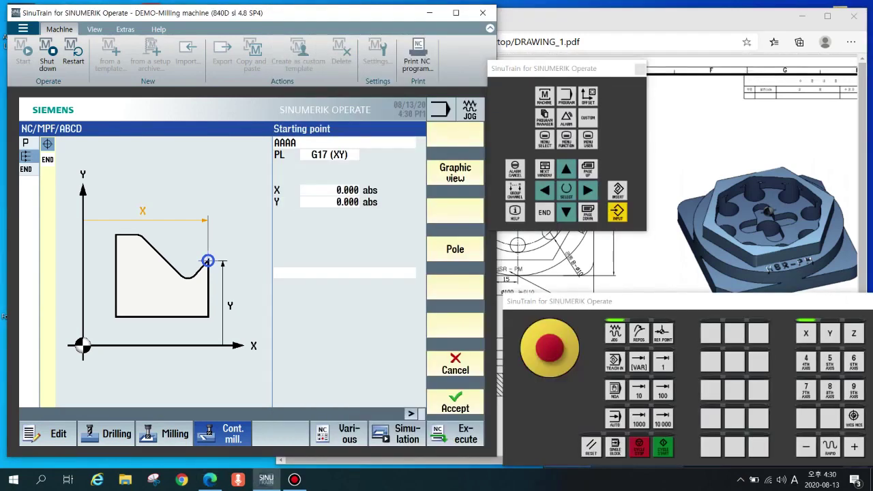
left_click(330, 191)
key("Down")
type("50")
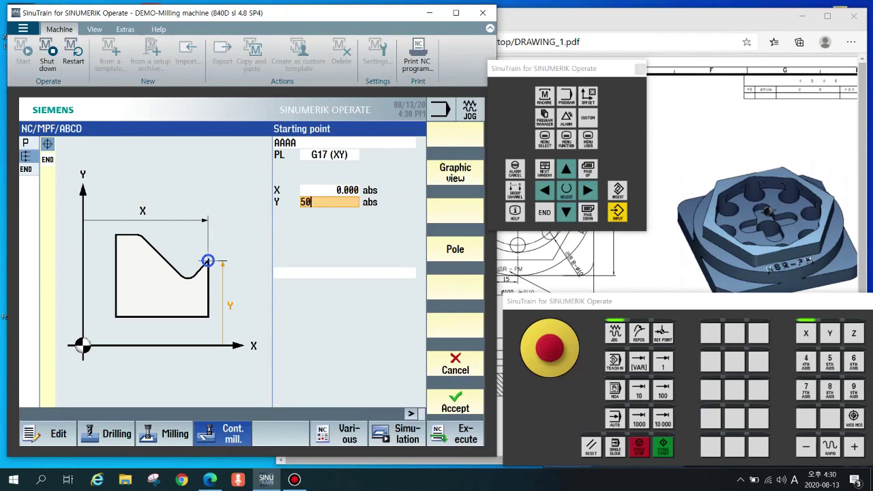
key("Return")
left_click(330, 190)
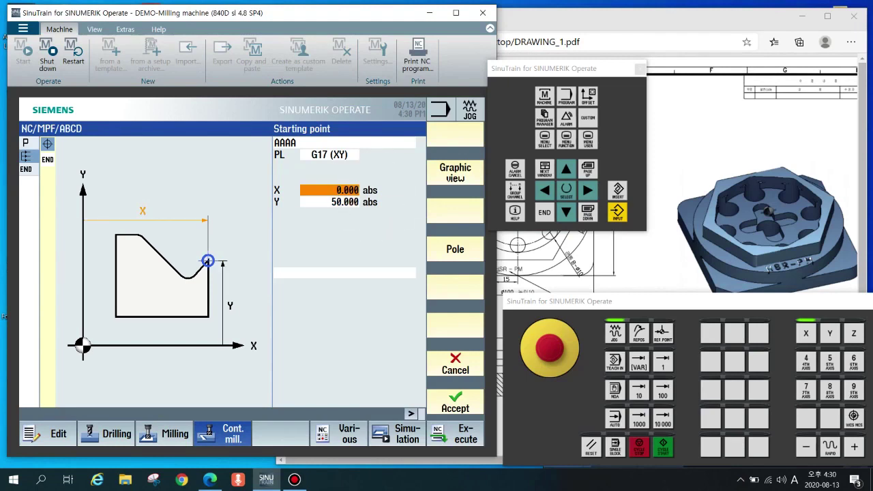
key("ctrl")
key("ctrl")
left_click(330, 202)
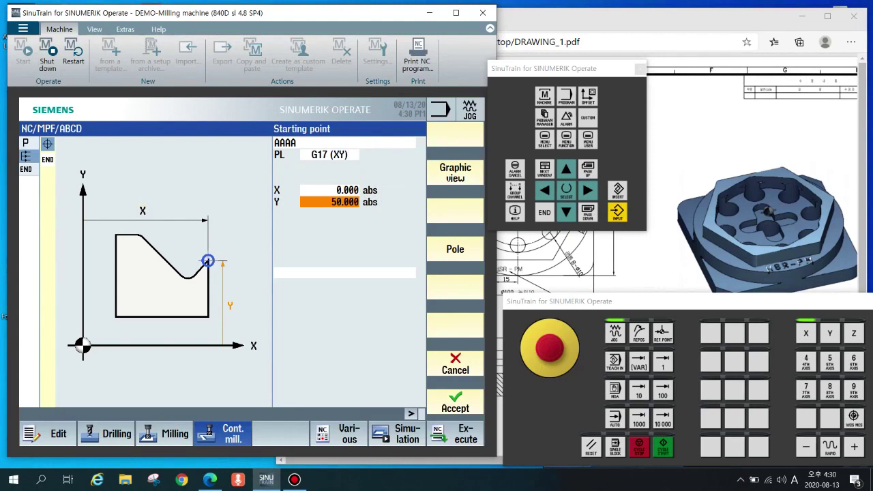
left_click(331, 190)
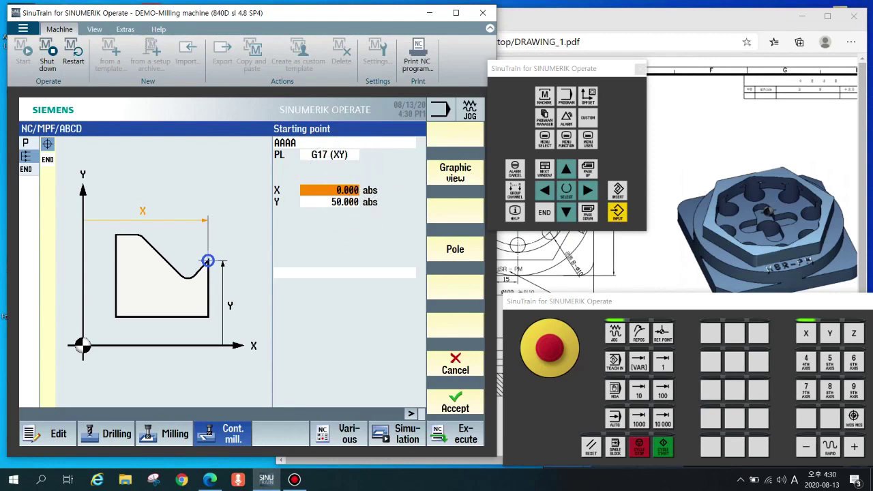
key("shift+F8")
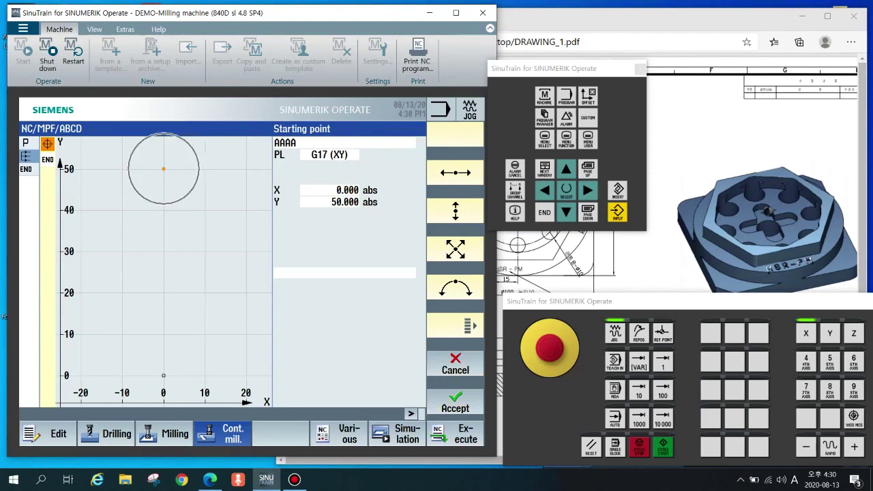
- Consult the outline in DRAWING_1.pdf and start a horizontal straight line from the starting point to absolute X -50
left_click(713, 129)
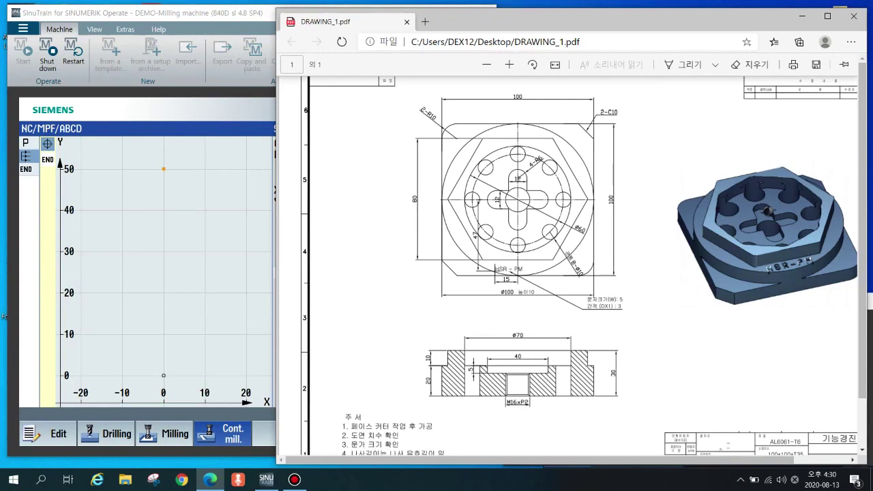
key("alt+Tab")
key("alt+Tab")
key("alt+Tab")
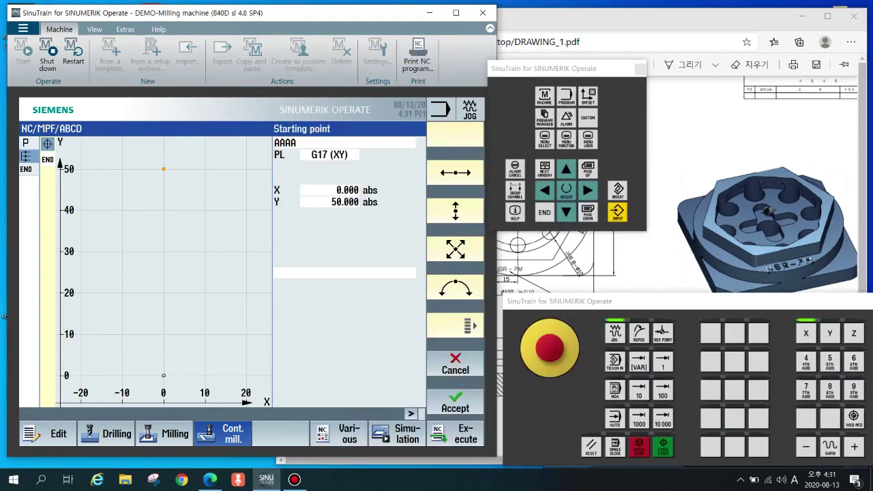
left_click(449, 171)
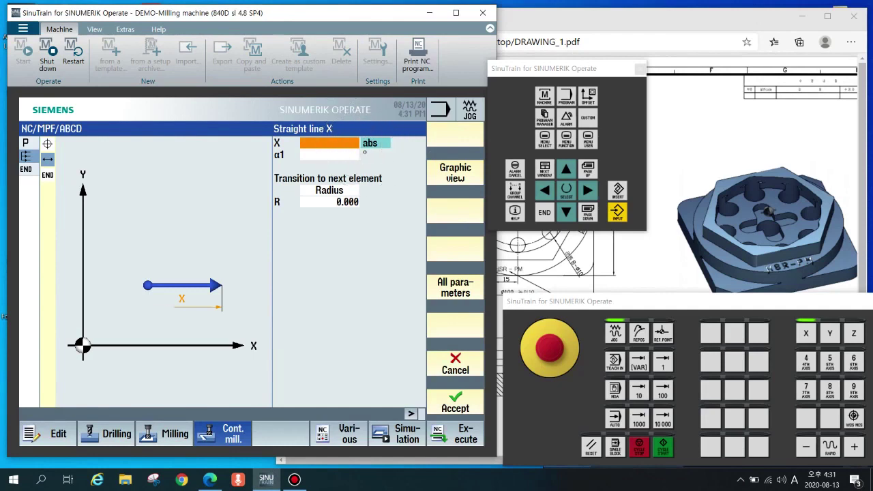
type("-50")
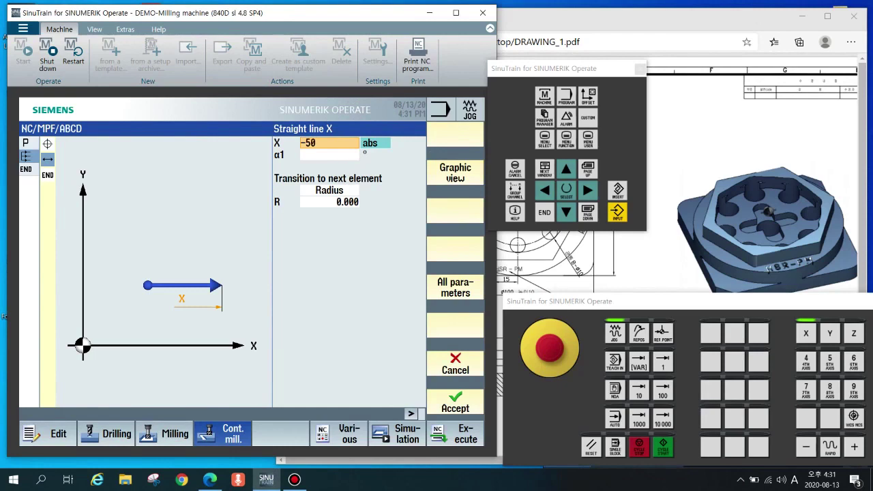
key("Return")
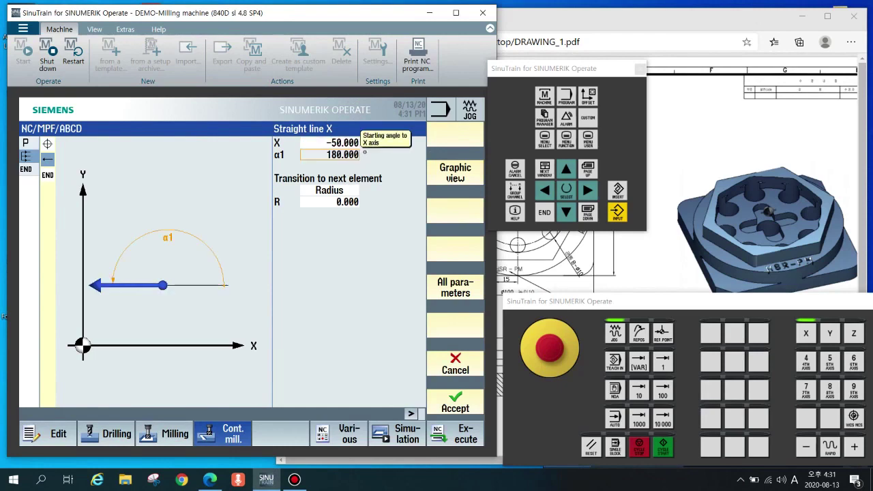
- Check the corner in DRAWING_1.pdf, set the horizontal line's transition radius to 10 and accept the element
key("alt+Tab")
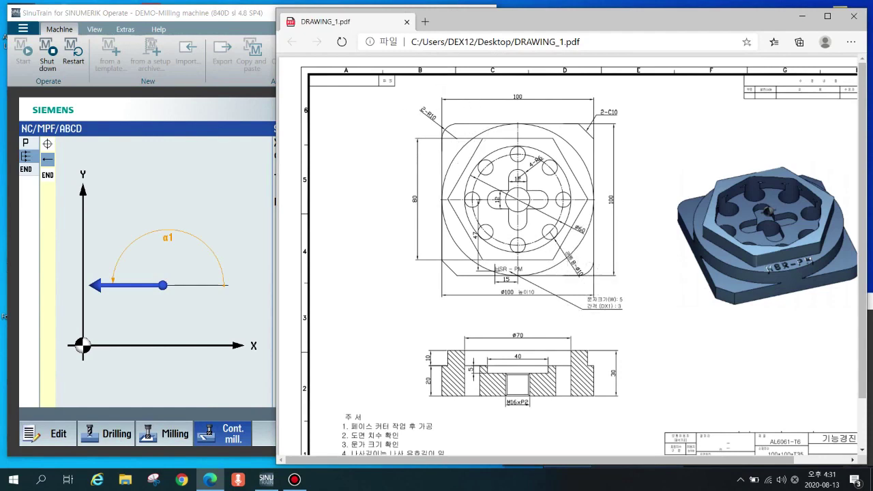
key("alt+Tab")
left_click(330, 144)
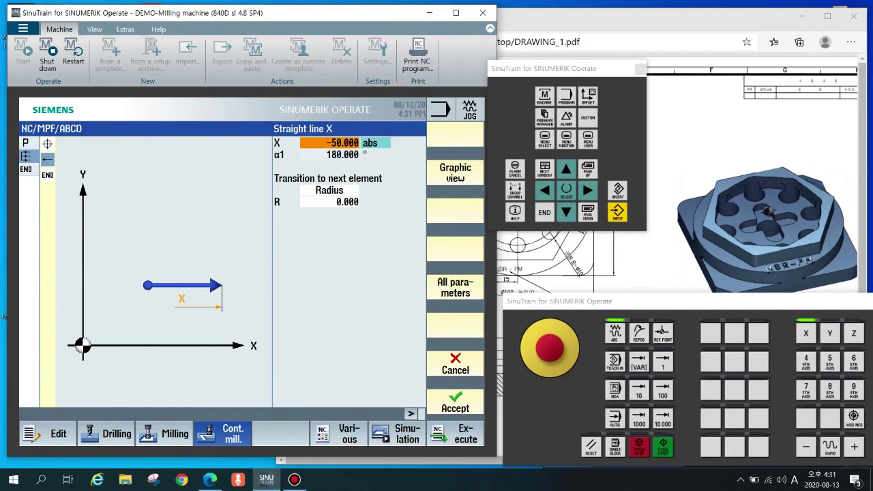
left_click(329, 202)
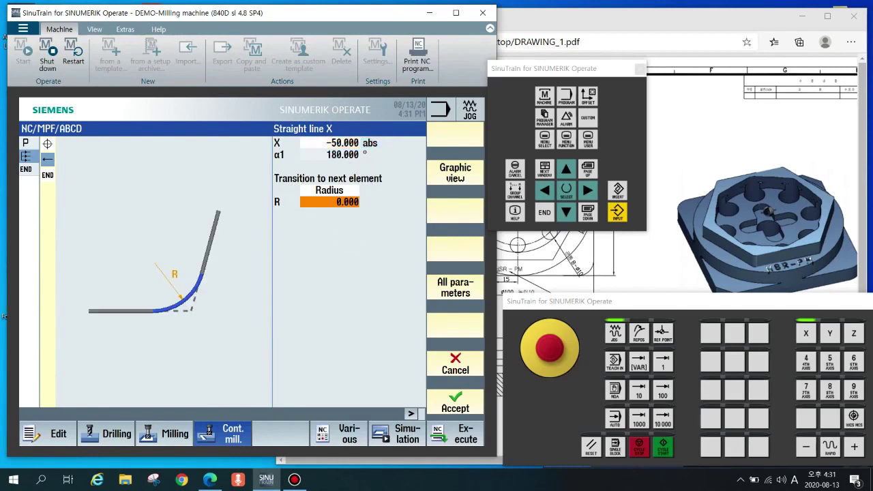
type("10")
key("Return")
key("ctrl")
key("ctrl")
left_click(459, 401)
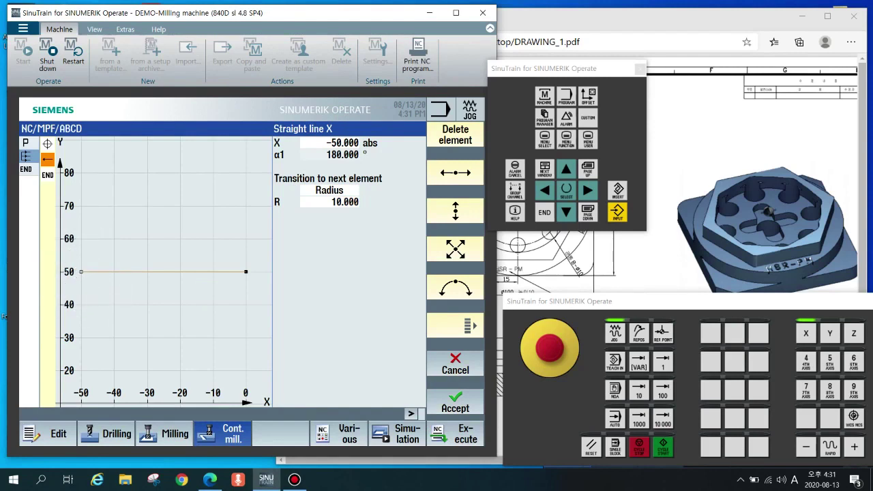
- Consult the left edge in DRAWING_1.pdf and start a vertical straight line to absolute Y -50
key("alt+Tab")
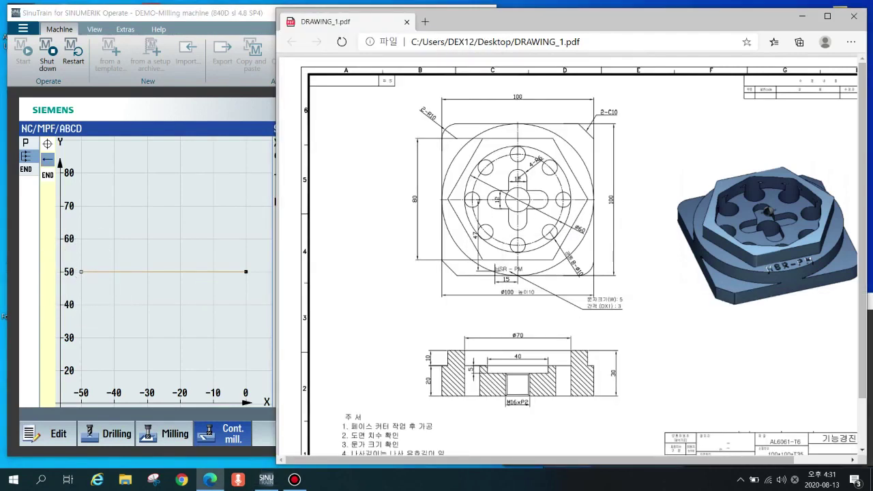
key("ctrl")
key("ctrl")
key("alt+Tab")
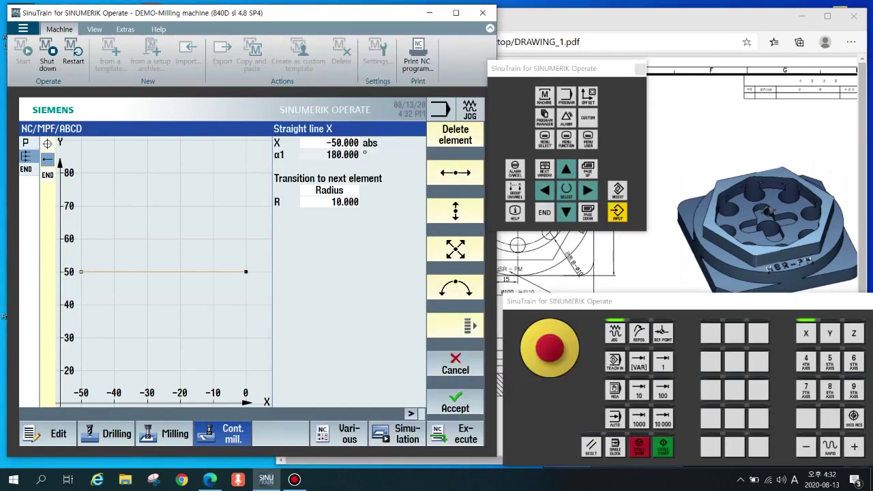
left_click(456, 210)
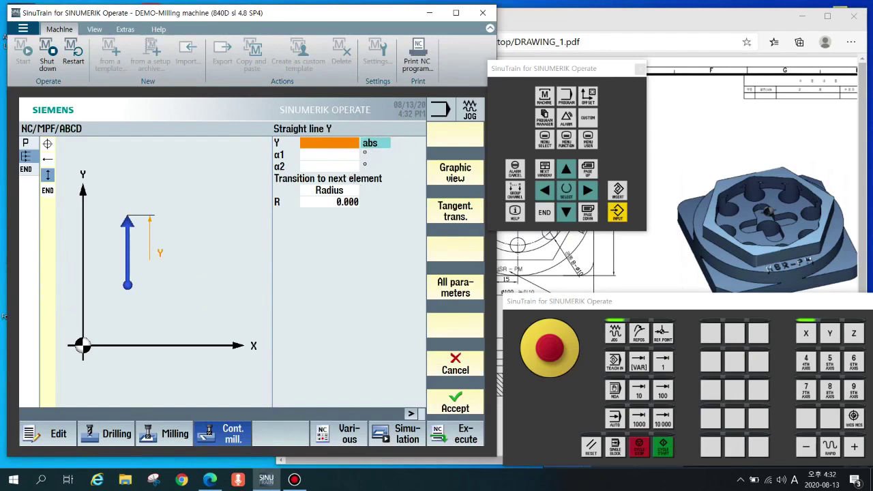
type("-50")
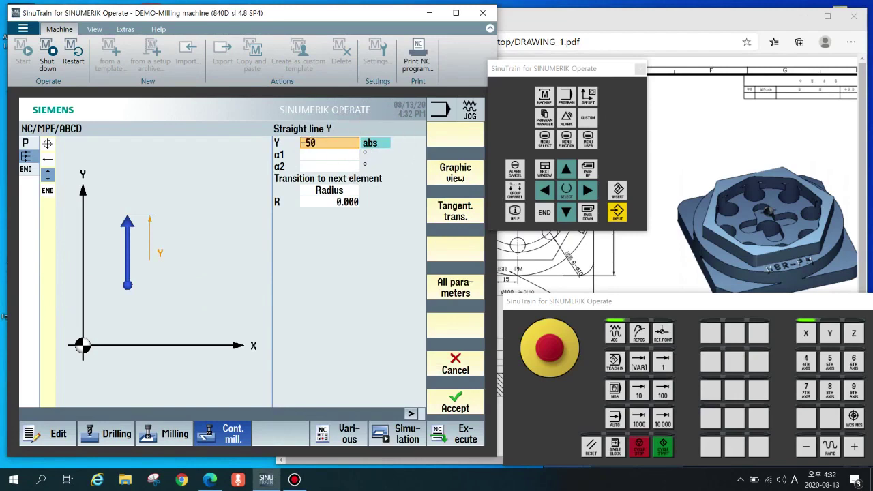
key("Return")
key("Up")
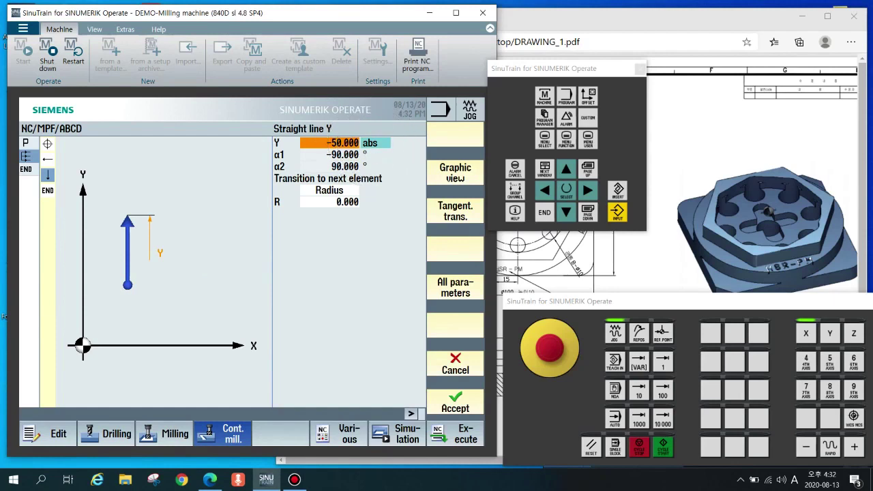
- Switch the vertical line's Y end point to incremental, set it to -100, and return to DRAWING_1.pdf to check the next corner
left_click(373, 143)
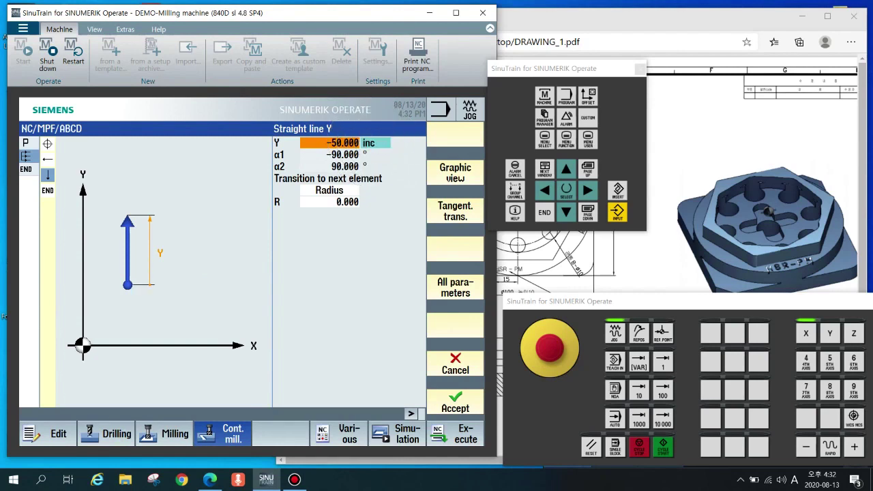
left_click(344, 142)
key("BackSpace")
key("BackSpace")
key("BackSpace")
key("BackSpace")
key("BackSpace")
key("BackSpace")
key("BackSpace")
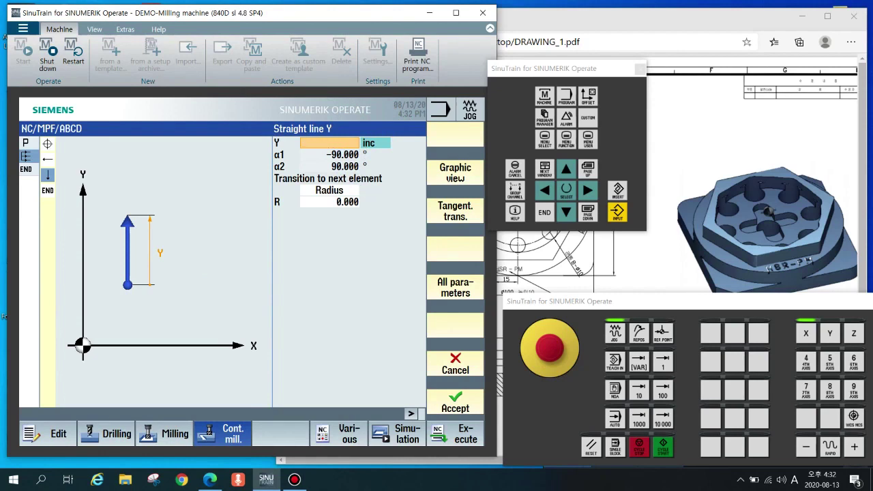
type("-100")
key("Return")
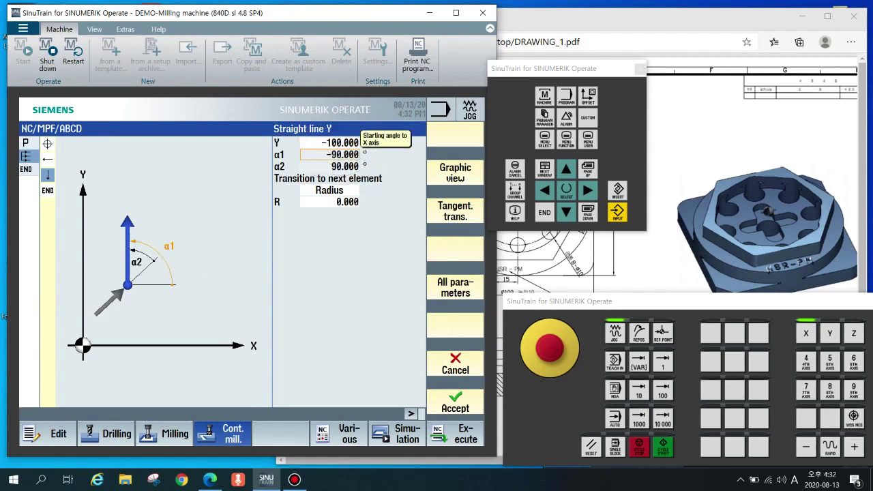
key("alt+Tab")
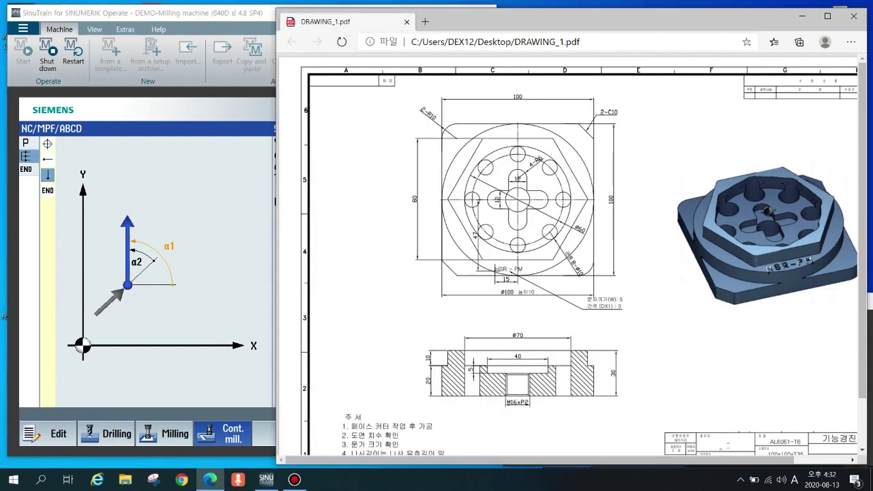
- Examine the lower-left corner of the outline and the 2-C10 chamfer note in DRAWING_1.pdf
key("ctrl")
key("ctrl")
key("ctrl")
left_click(447, 275)
key("ctrl")
key("ctrl")
key("ctrl")
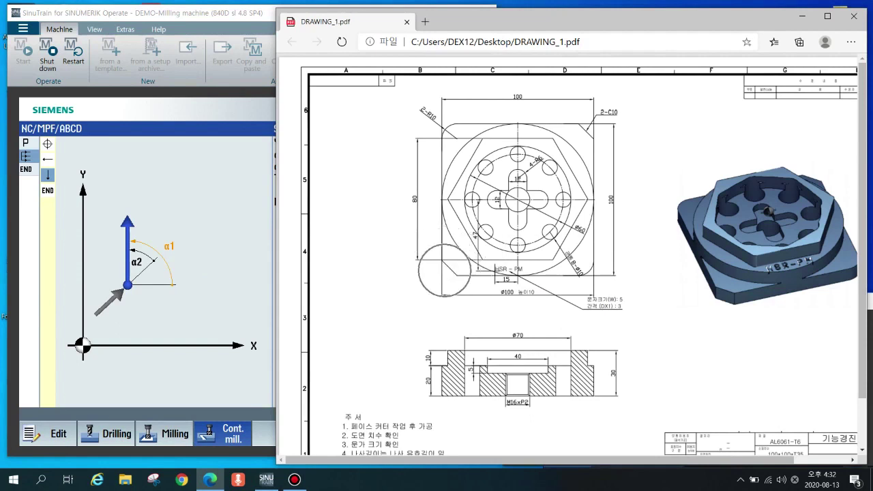
left_click(601, 119)
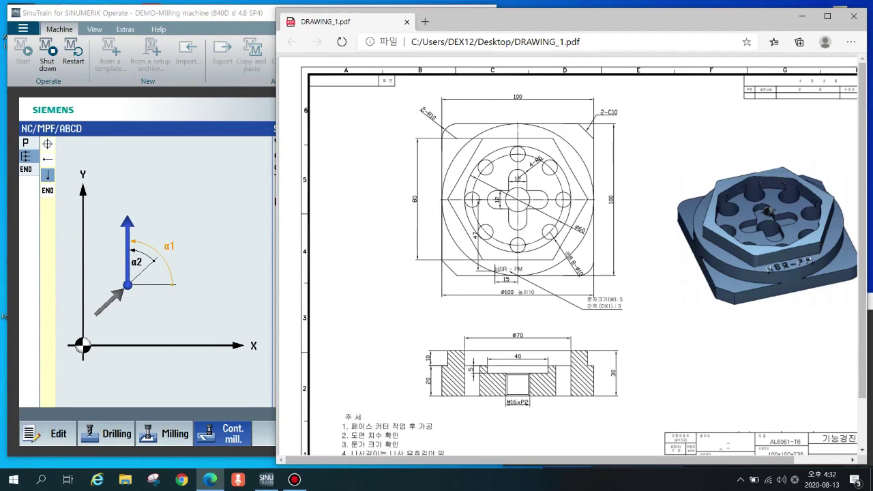
- Return to SinuTrain, set the vertical line's transition to a chamfer with FS 10, and accept the element
left_click(229, 204)
left_click(341, 191)
left_click(341, 191)
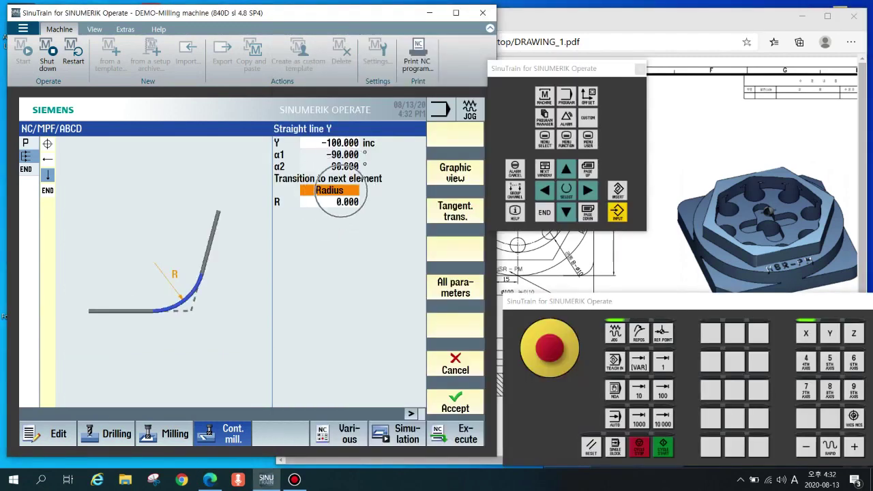
key("Up")
key("Return")
key("Down")
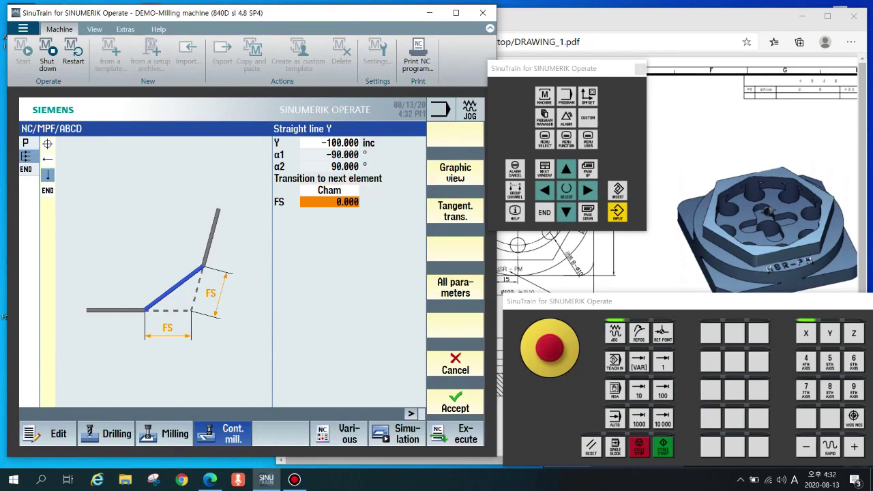
type("10")
key("Return")
key("shift+F8")
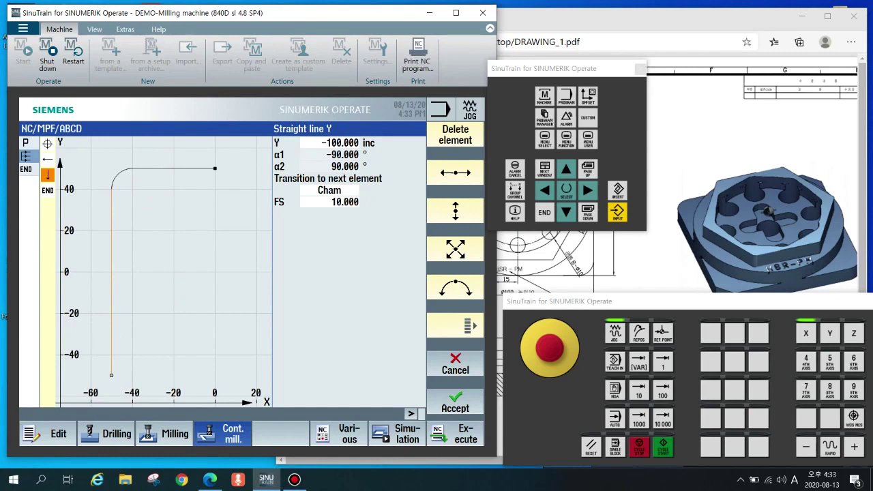
- Consult the lower edge in DRAWING_1.pdf and start a horizontal straight line to absolute X 50 in SinuTrain
key("alt+Tab")
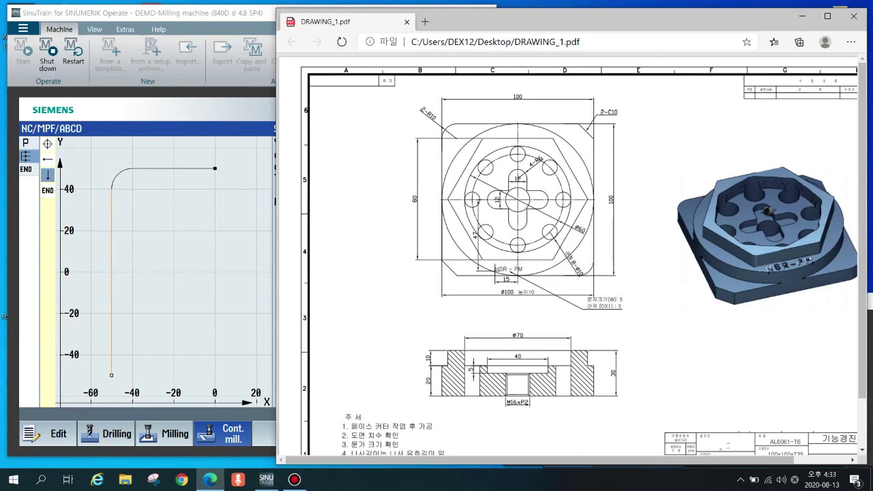
key("alt+Tab")
key("shift+F8")
key("shift+F2")
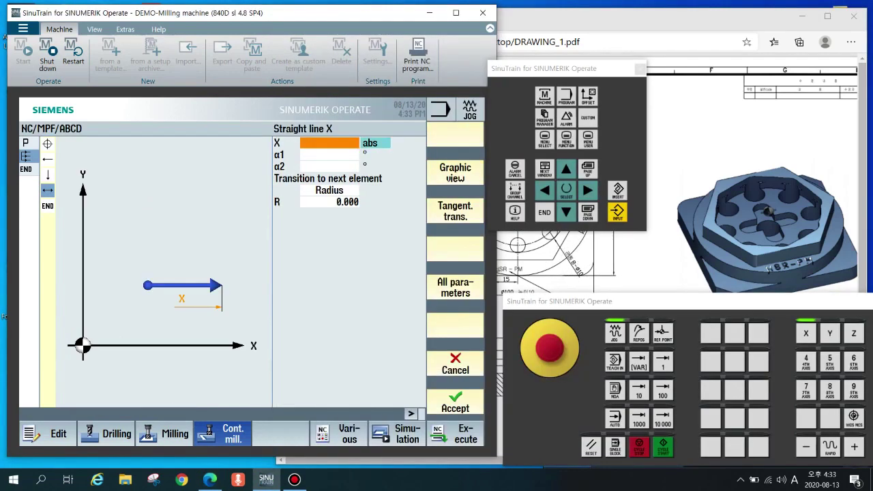
key("Insert")
type("50")
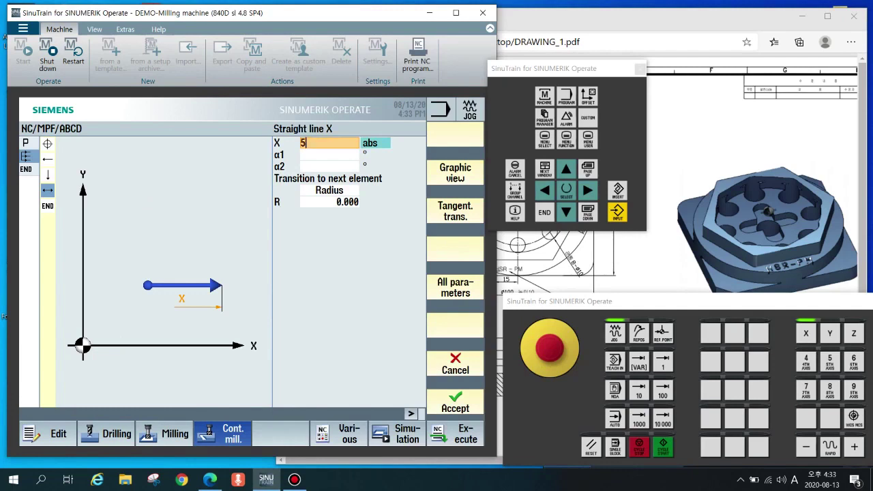
key("Return")
key("Up")
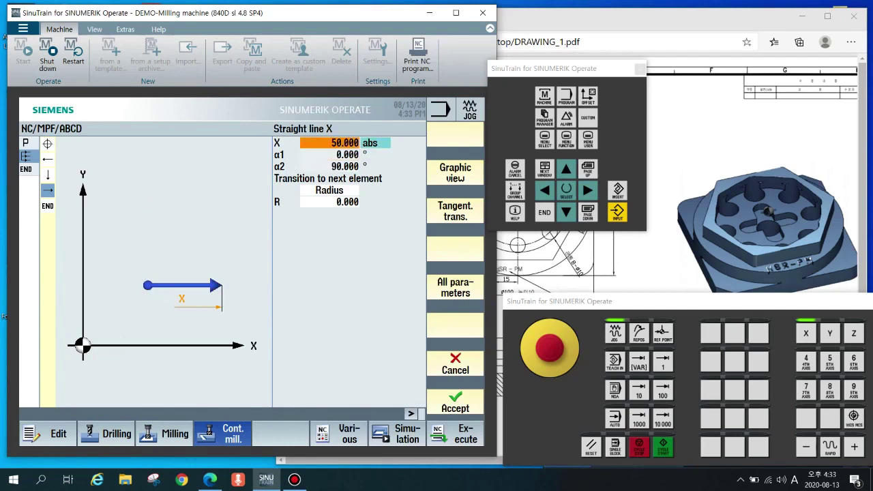
- Switch the horizontal line's X end point to incremental and set it to 100
key("KP_5")
key("Insert")
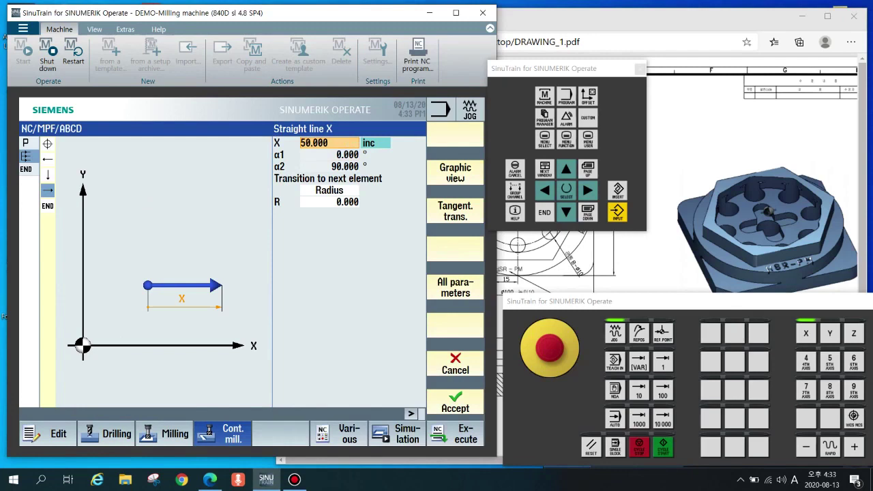
key("BackSpace")
key("BackSpace")
key("BackSpace")
key("BackSpace")
key("BackSpace")
key("BackSpace")
type("100")
key("Return")
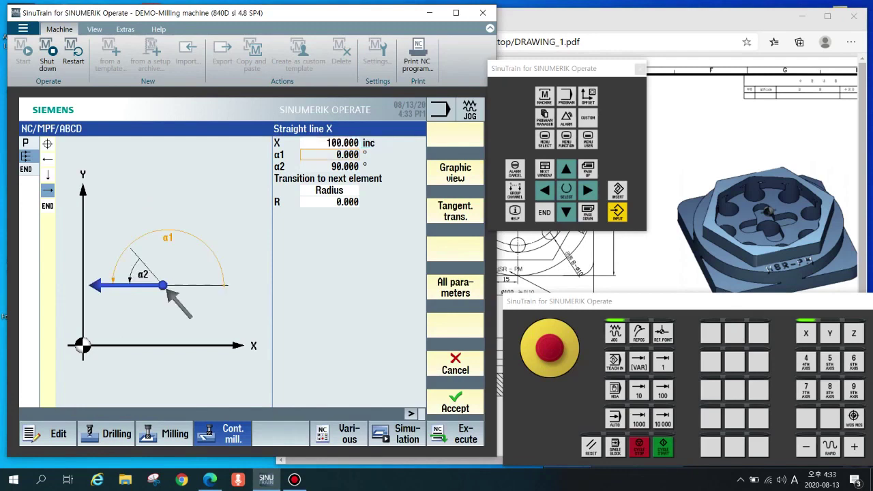
key("Up")
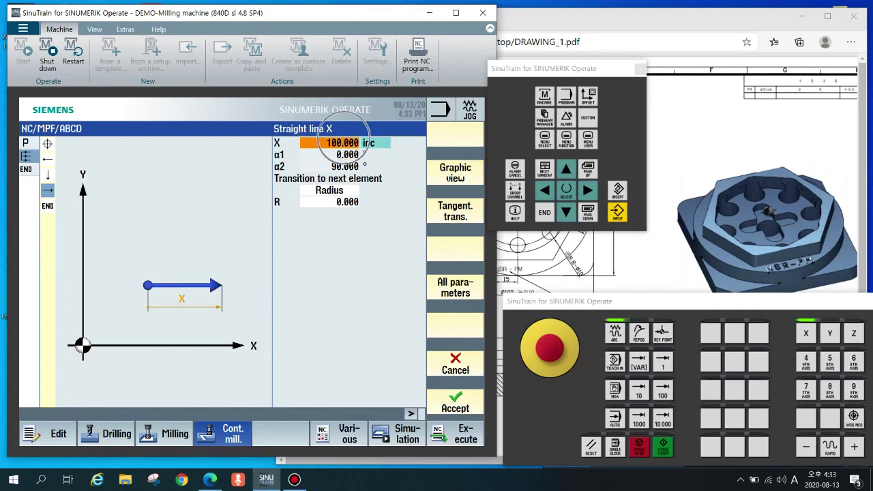
- Check the lower-right corner in DRAWING_1.pdf and set the lower horizontal line's transition radius to 10 in SinuTrain
key("alt+Tab")
key("ctrl")
key("ctrl")
key("ctrl")
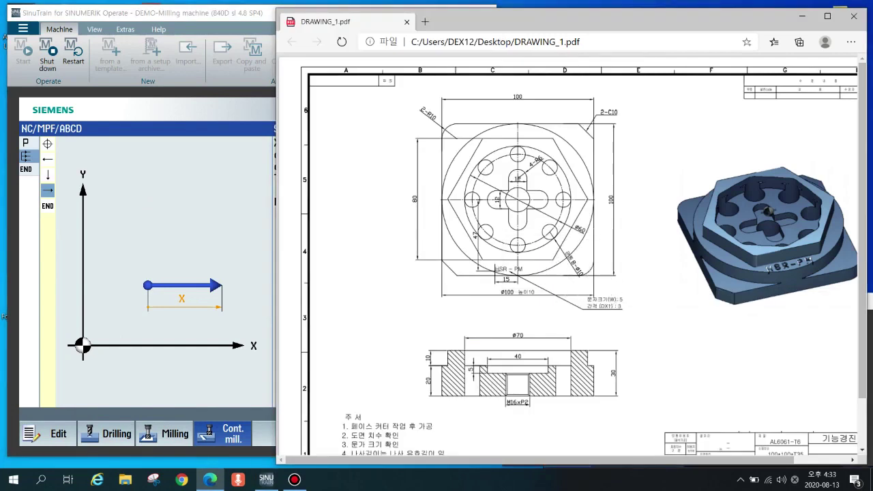
key("alt+Tab")
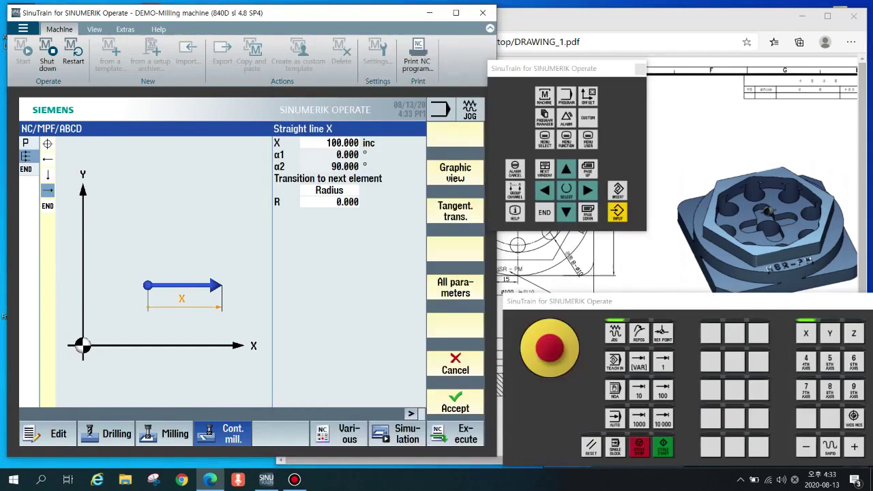
key("Up")
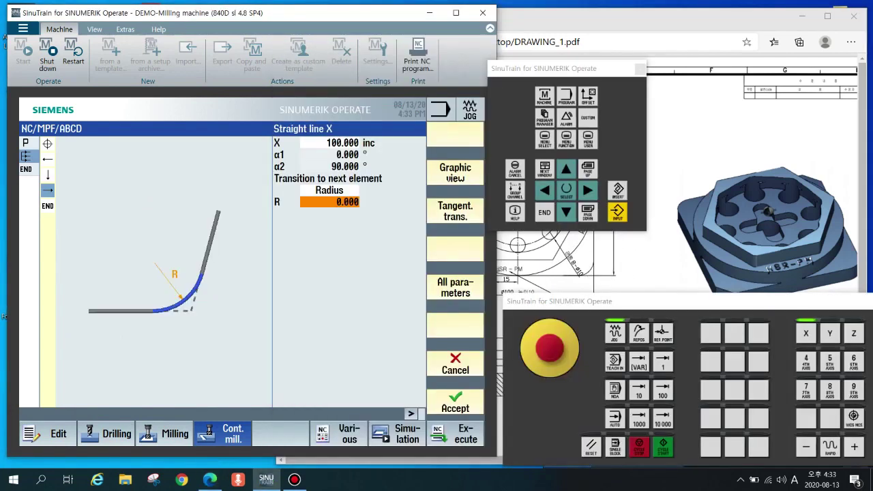
type("10")
key("Return")
key("ctrl")
key("ctrl")
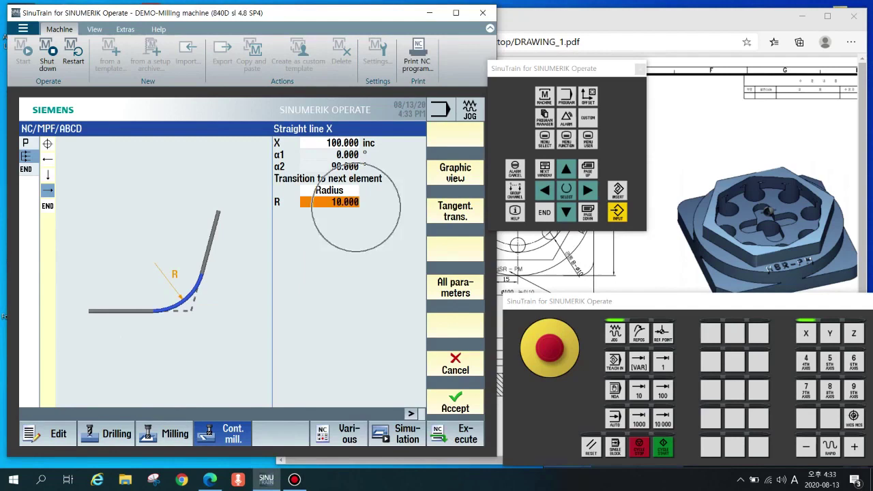
- Show the transition type choices for the horizontal line, choose Radius, and accept the element
left_click(325, 191)
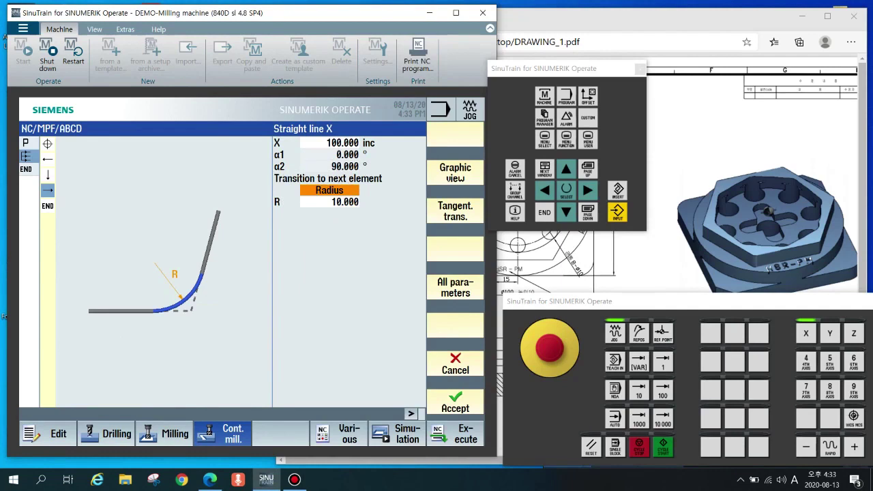
key("ctrl")
key("ctrl")
key("ctrl")
key("ctrl")
left_click(347, 190)
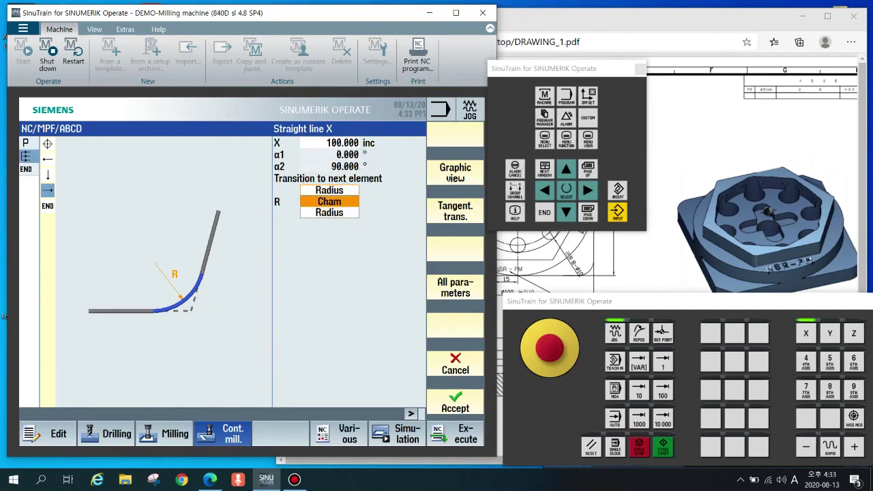
key("Down")
key("Return")
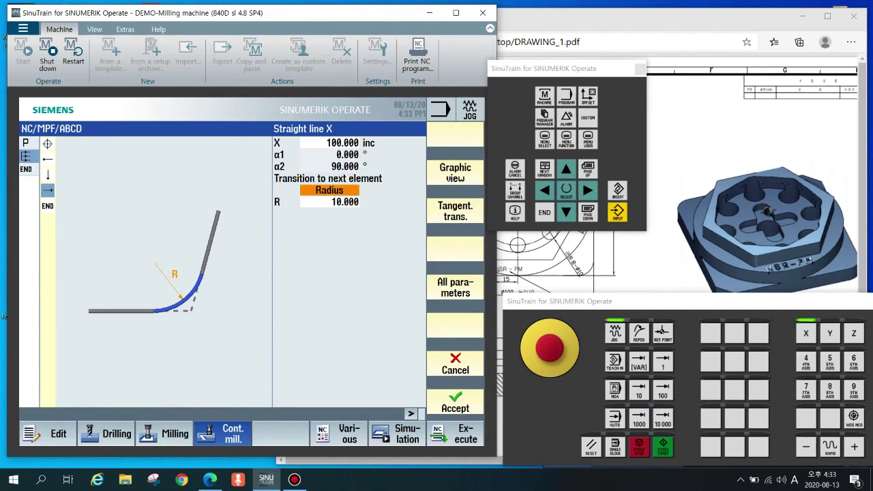
key("shift+F2")
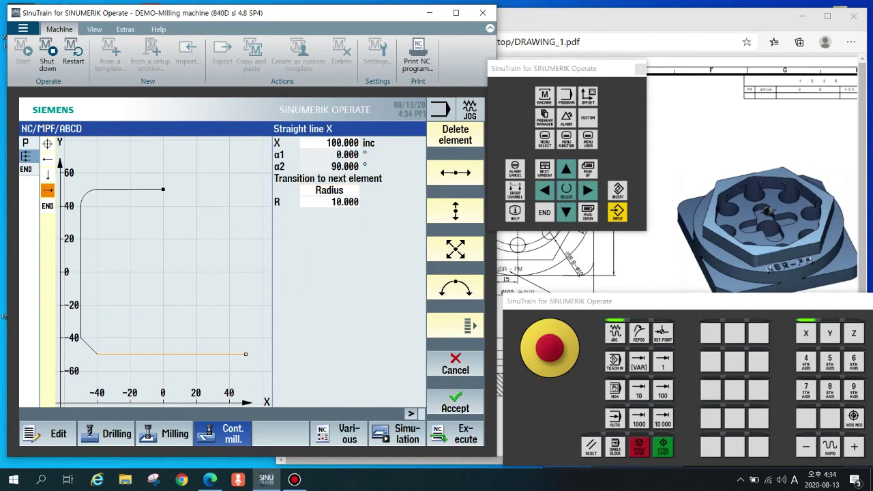
- Consult the right edge in DRAWING_1.pdf and start a vertical straight line to absolute Y 50 in SinuTrain
key("alt+Tab")
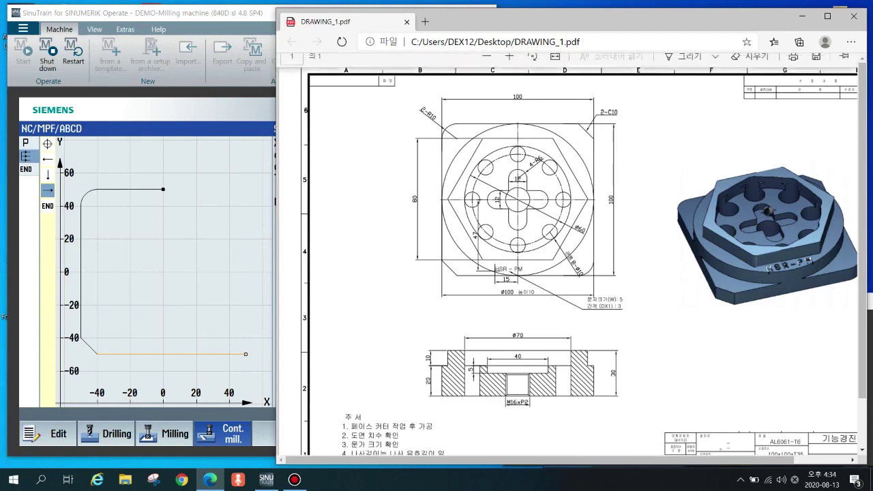
key("alt+Tab")
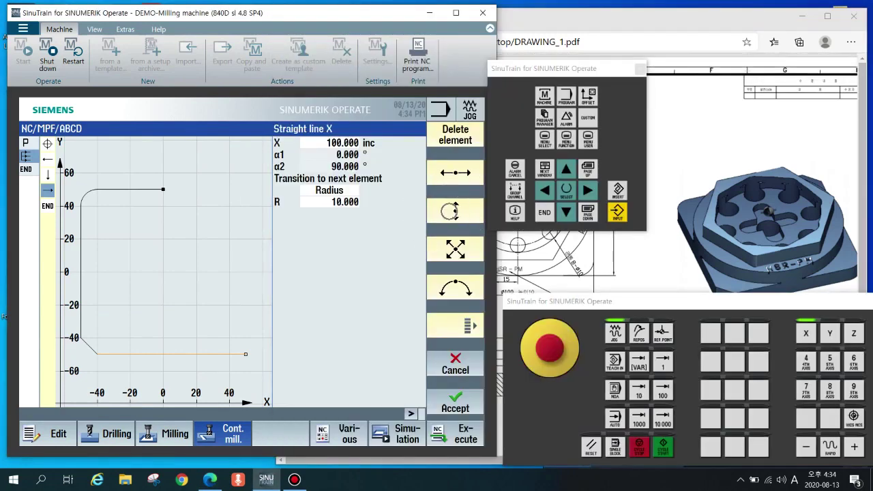
left_click(455, 211)
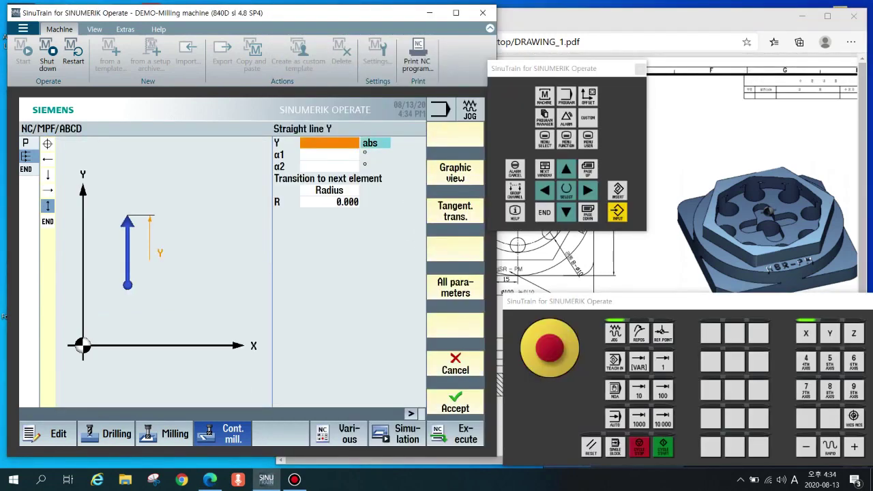
type("50")
key("Return")
key("Down")
key("Down")
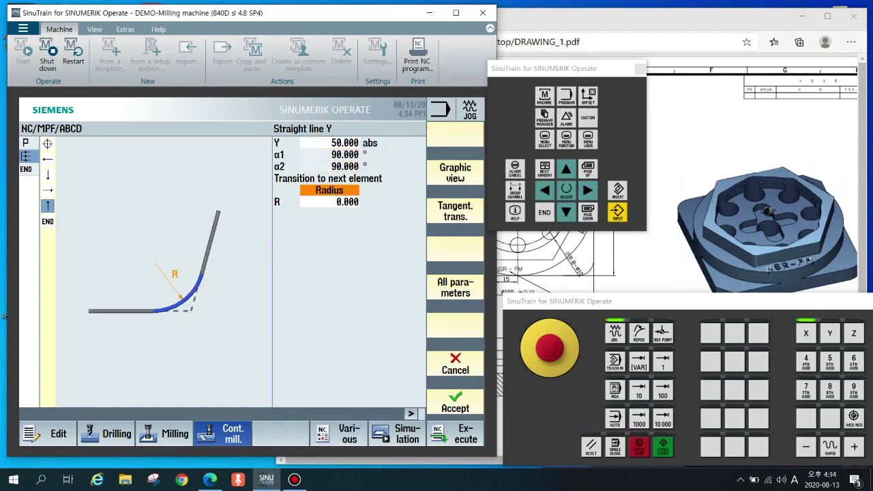
key("Down")
- Check the upper-right corner in DRAWING_1.pdf, set the vertical line's transition to a chamfer with FS 10, and accept the element
key("alt+Tab")
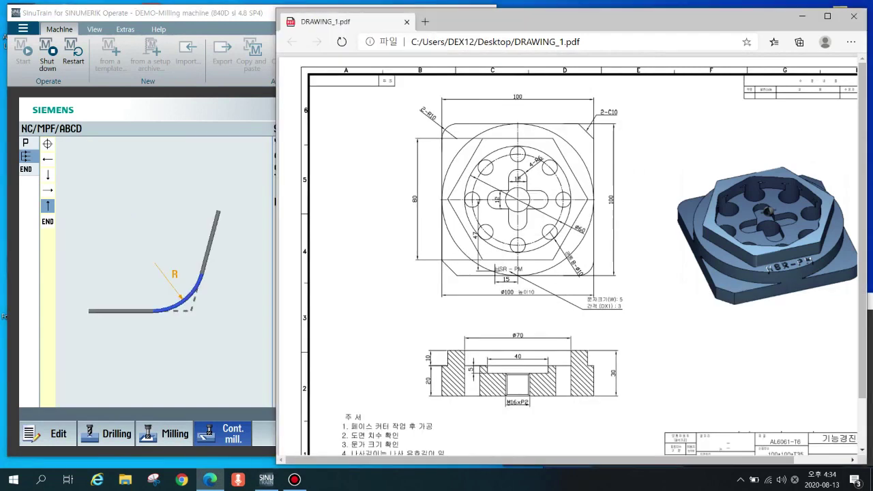
key("alt+Tab")
key("Up")
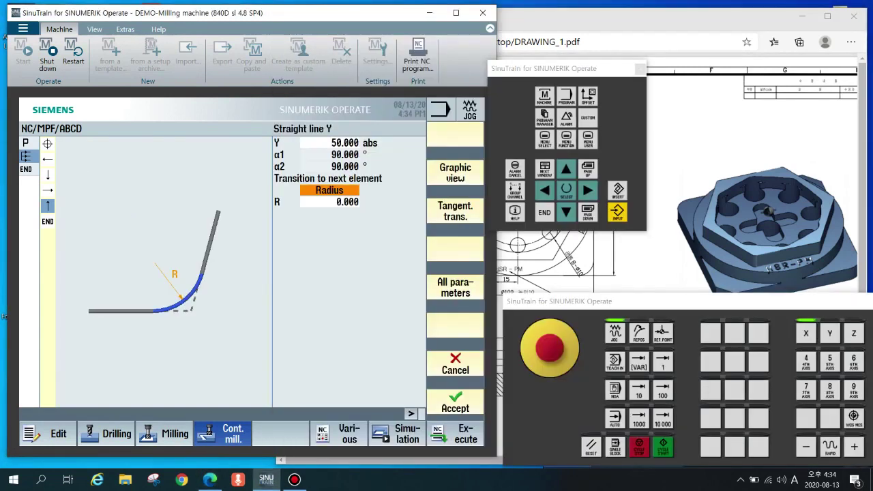
key("Insert")
key("Down")
key("Up")
key("Return")
key("Down")
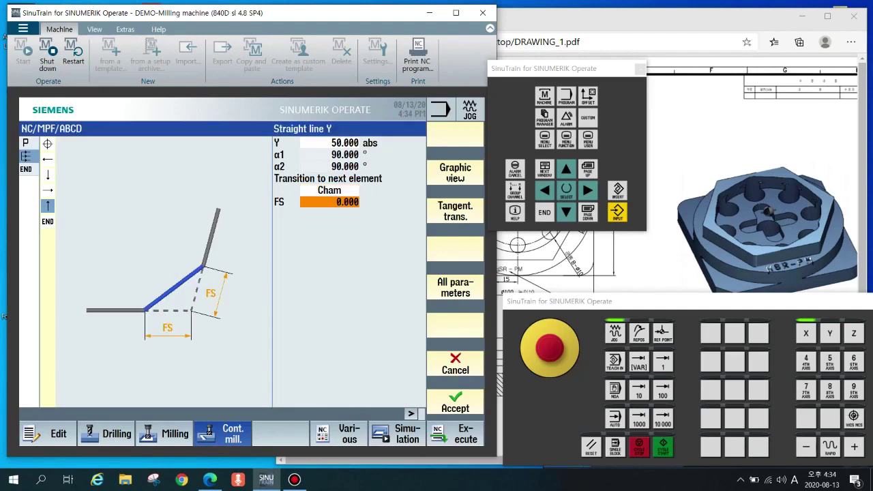
type("10")
key("Return")
key("ctrl")
left_click(458, 406)
- Consult the upper edge in DRAWING_1.pdf and close the outline with a horizontal straight line to absolute X 0
left_click(210, 480)
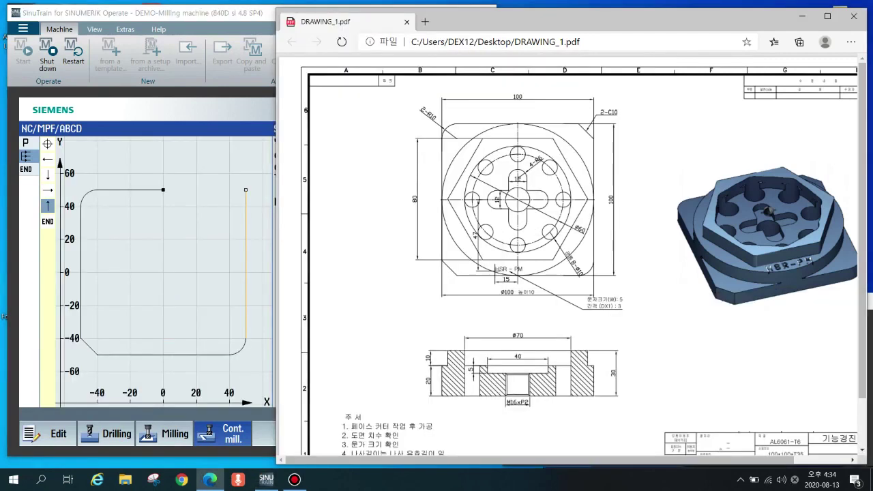
key("ctrl")
key("ctrl")
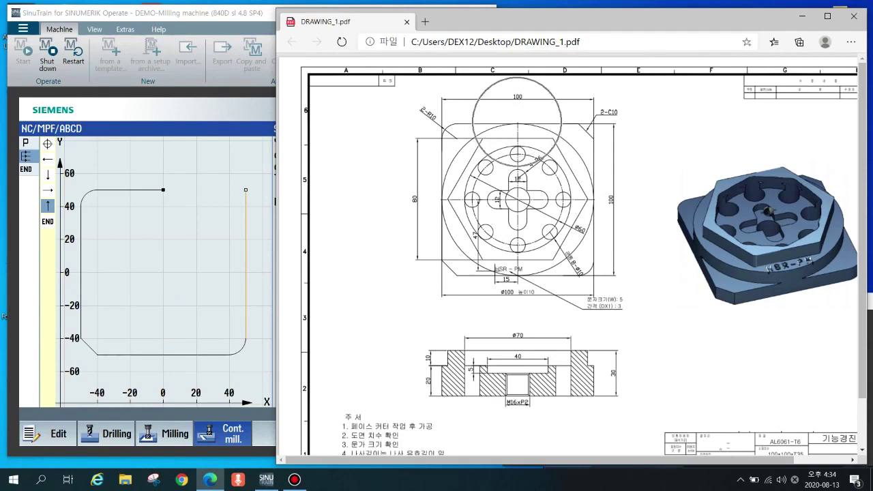
left_click(266, 479)
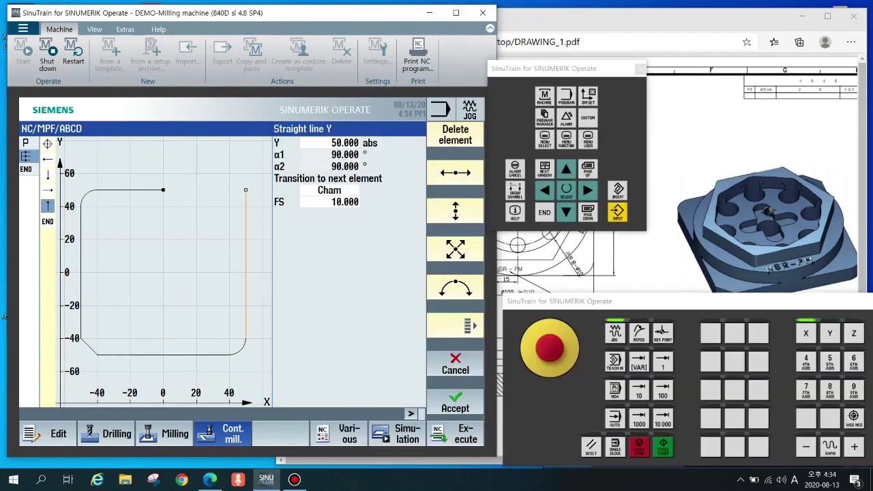
left_click(455, 172)
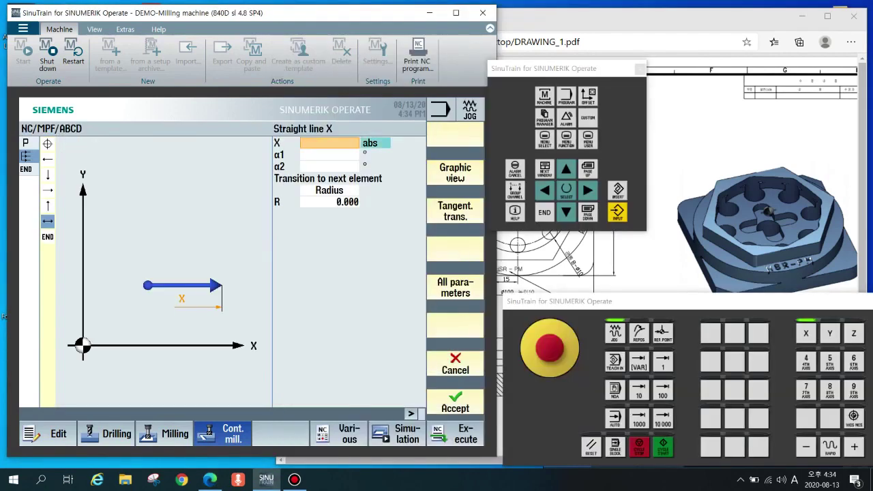
type("0")
key("Return")
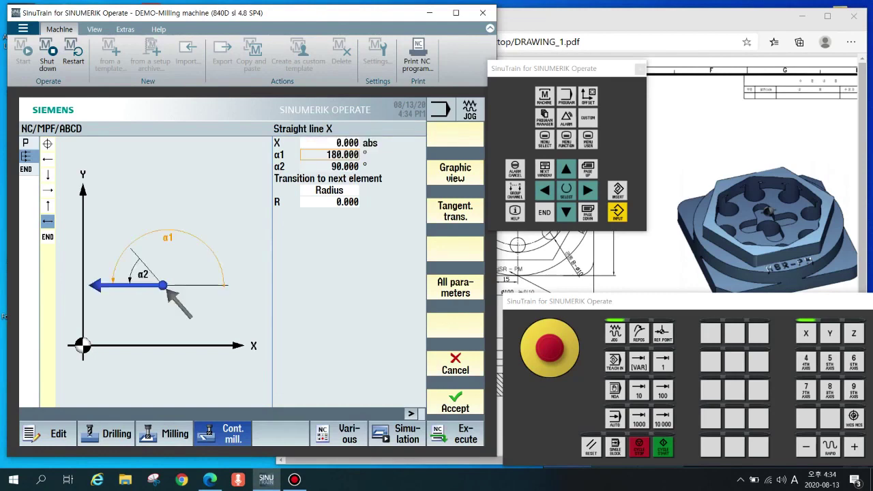
key("shift+F8")
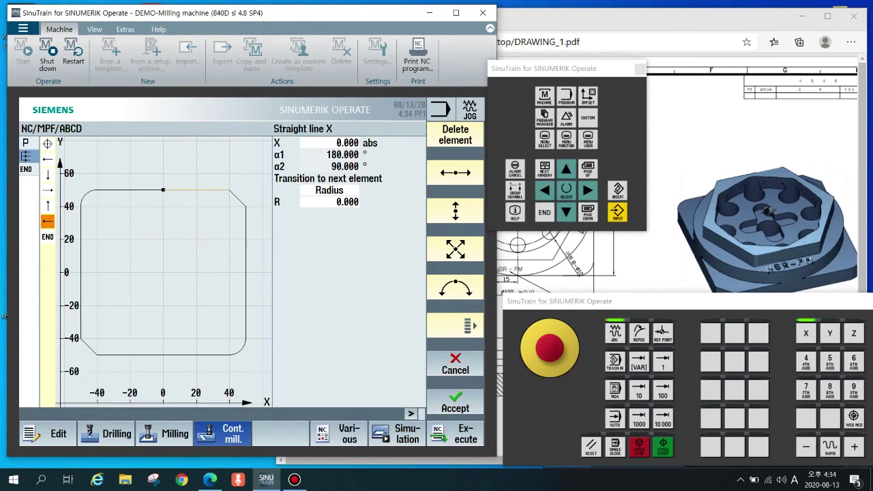
- Accept the closing line of contour AAAA, start a path milling cycle, and select CUTTER 16 as its tool
left_click(456, 402)
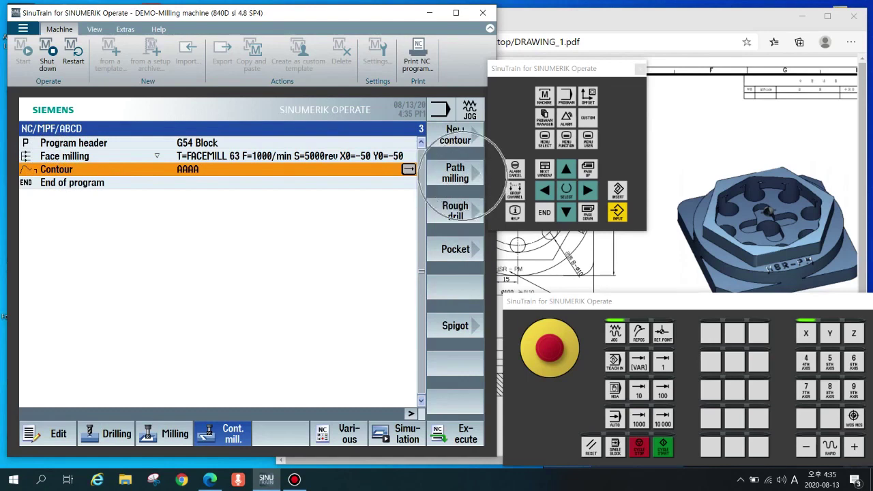
left_click(455, 173)
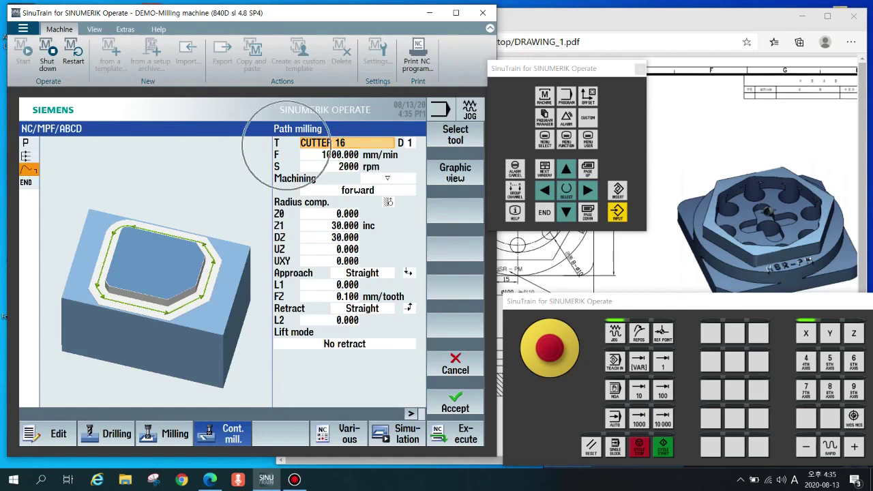
left_click(317, 143)
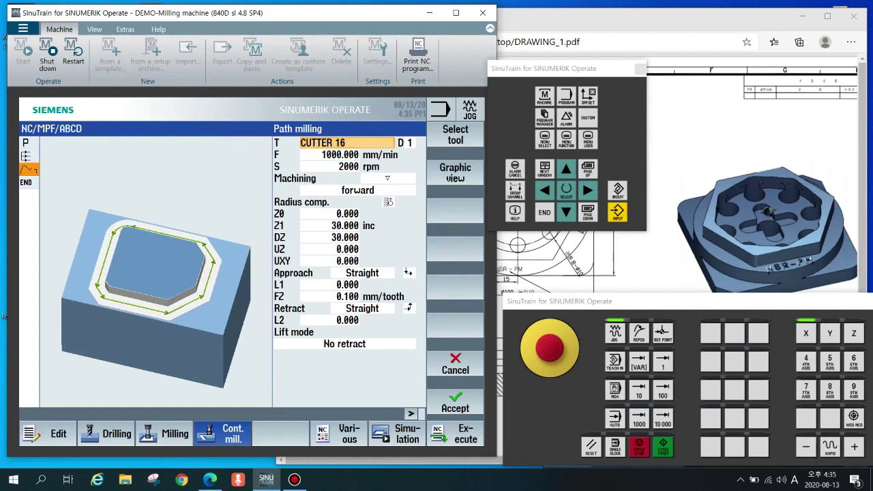
left_click(455, 134)
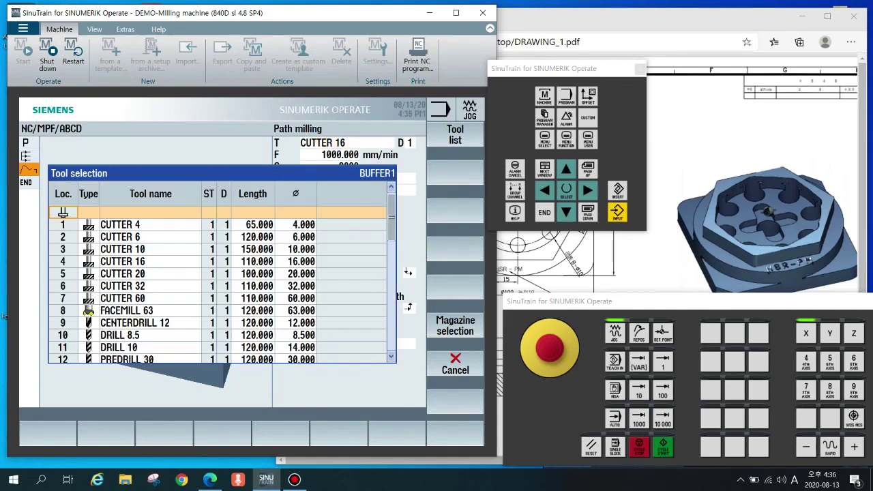
left_click(147, 261)
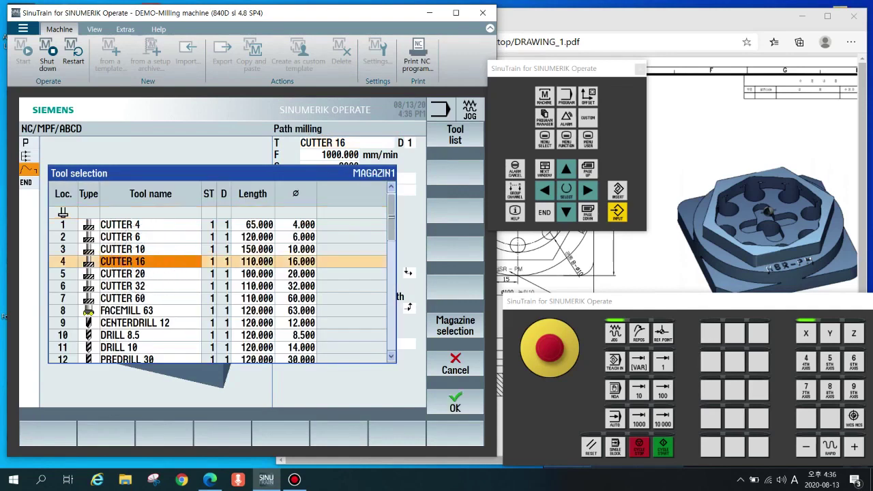
left_click(455, 401)
- Set the path milling spindle speed to 3000 rpm
left_click(330, 155)
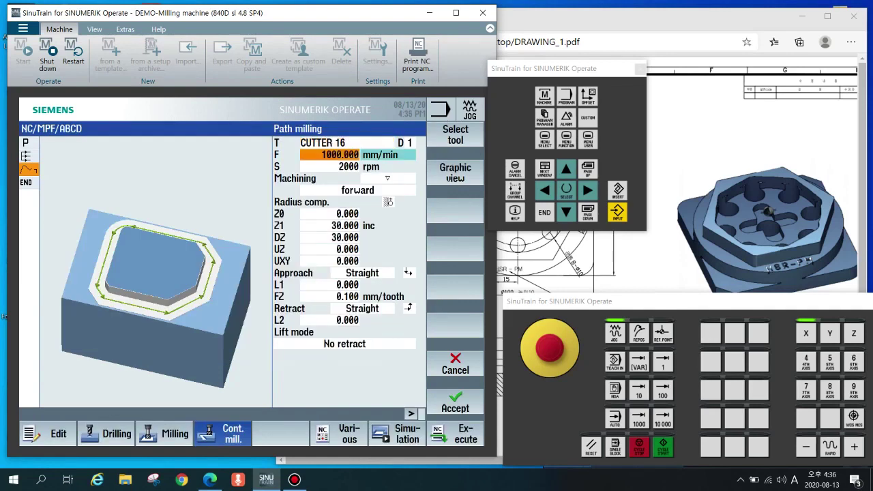
left_click(341, 166)
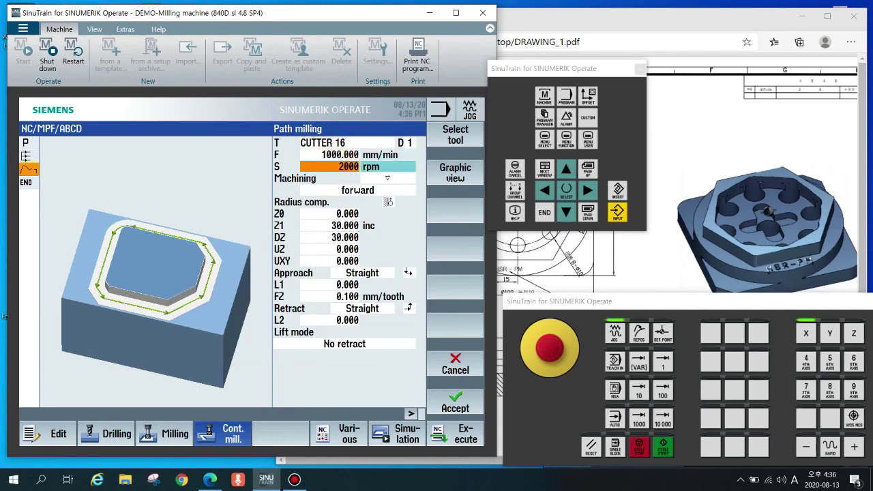
type("30")
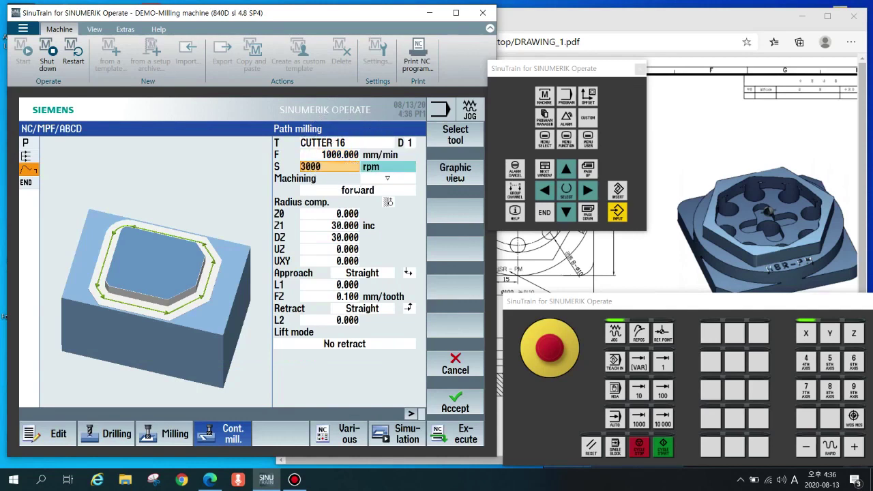
type("00")
key("Return")
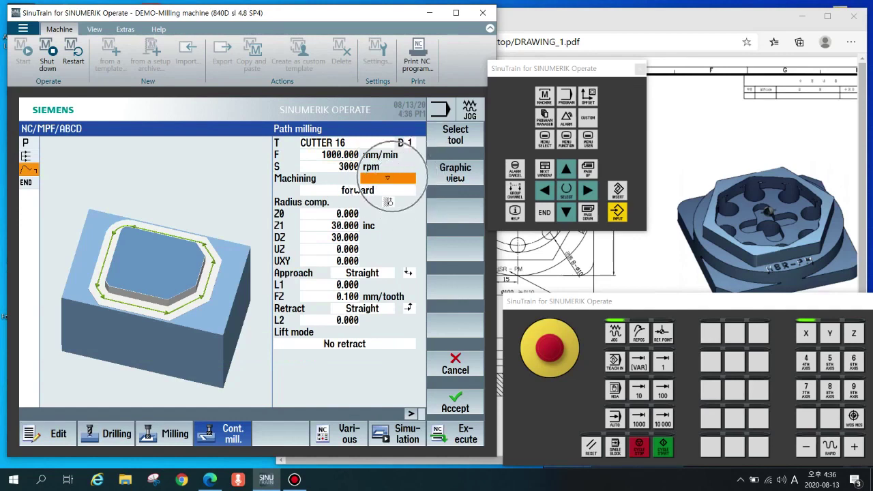
- Keep forward machining for the path milling and confirm its Z0 reference point at 0
key("Down")
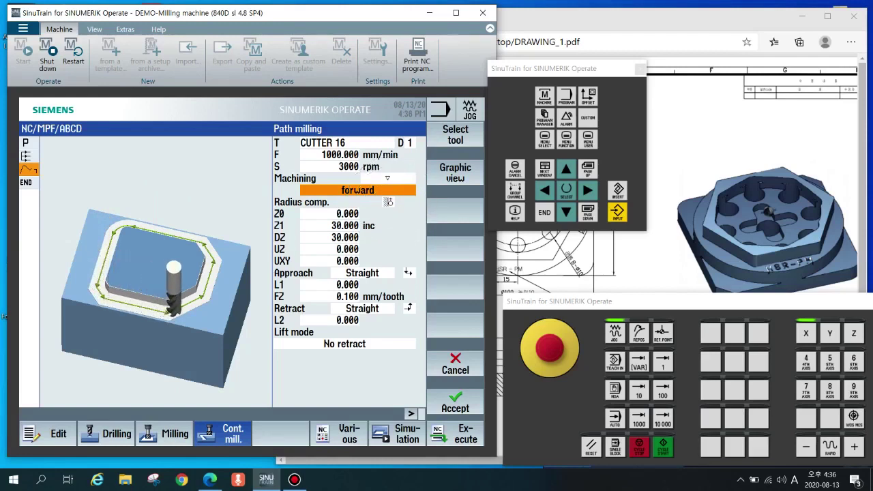
key("Down")
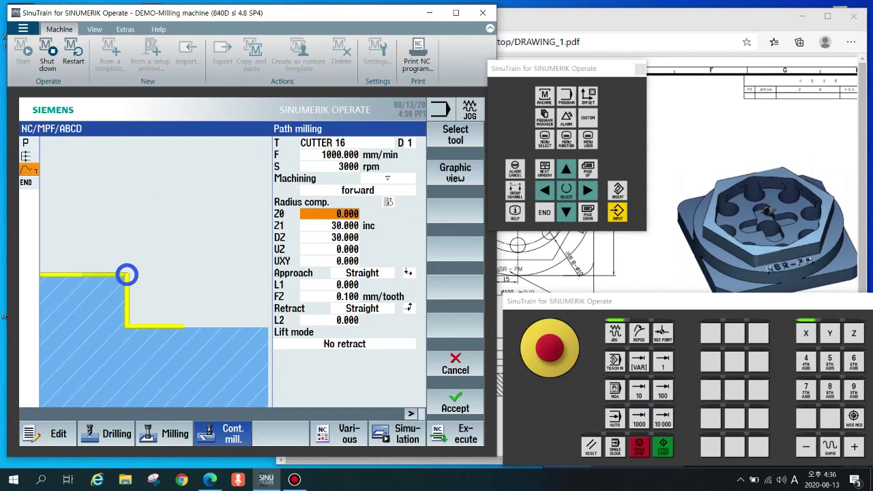
left_click(335, 212)
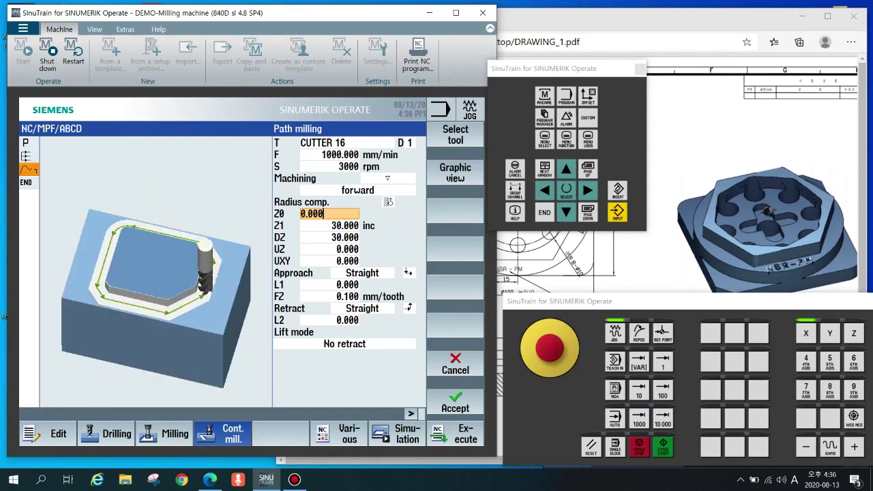
key("ctrl")
key("ctrl")
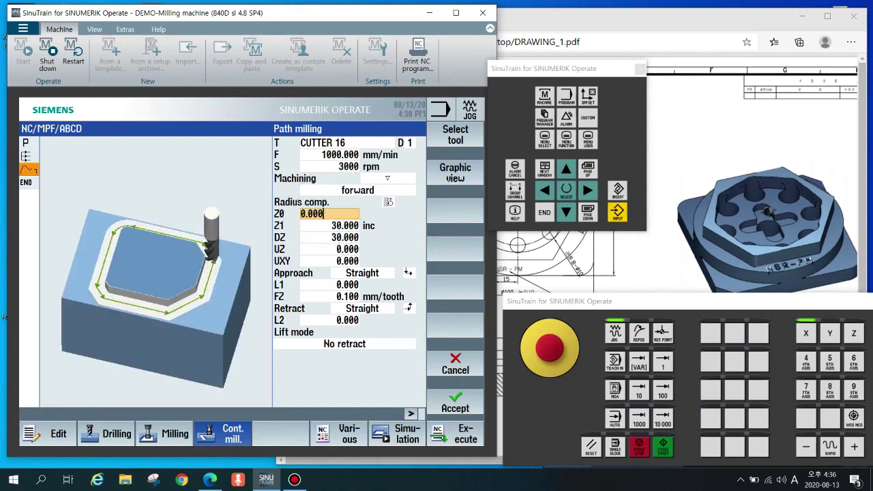
key("Return")
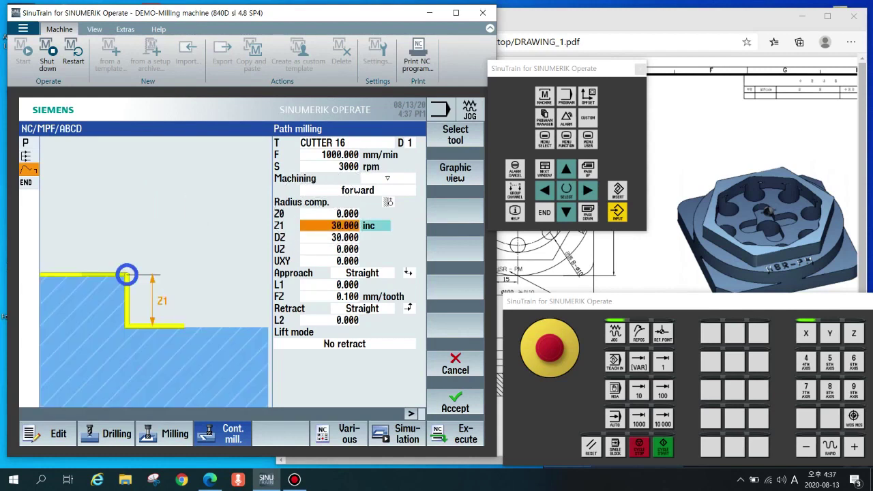
- Consult the part height in DRAWING_1.pdf and set the incremental path milling depth Z1 to -30 in SinuTrain
key("alt+Tab")
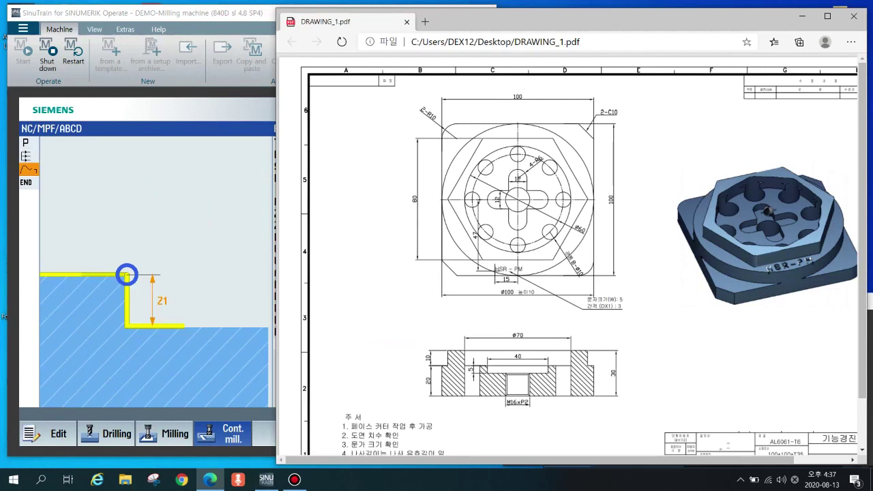
key("ctrl")
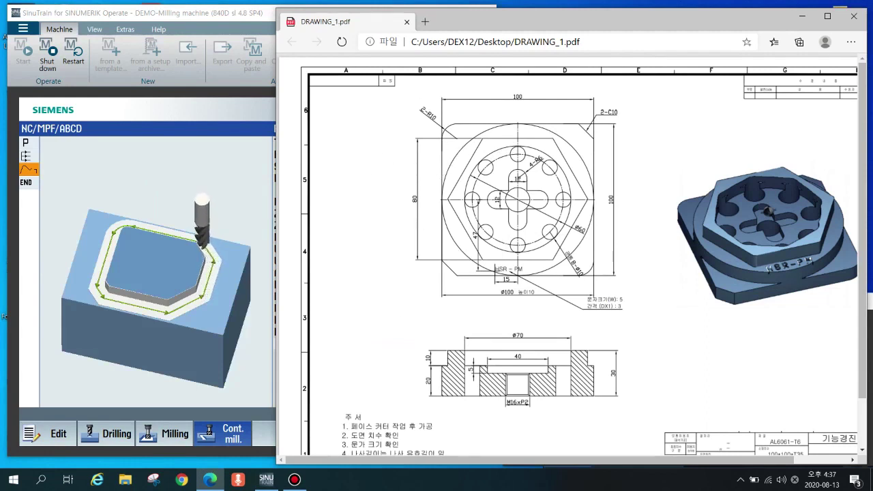
left_click(540, 297)
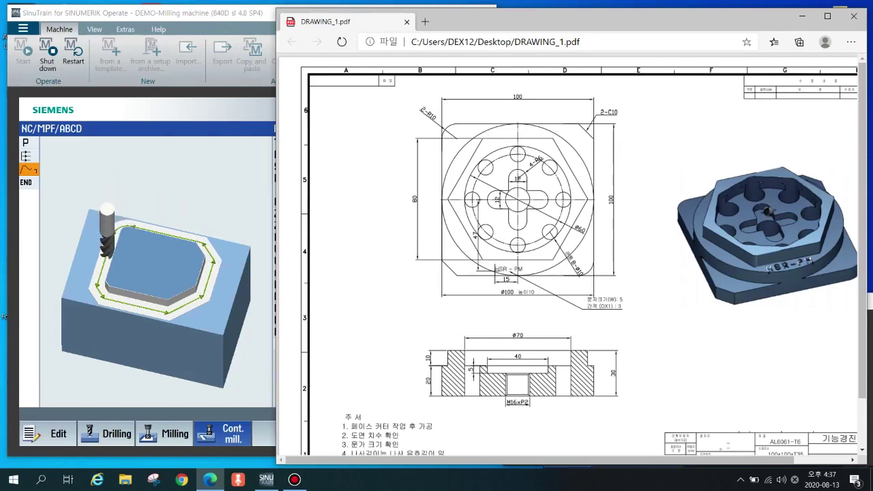
key("alt+Tab")
key("Down")
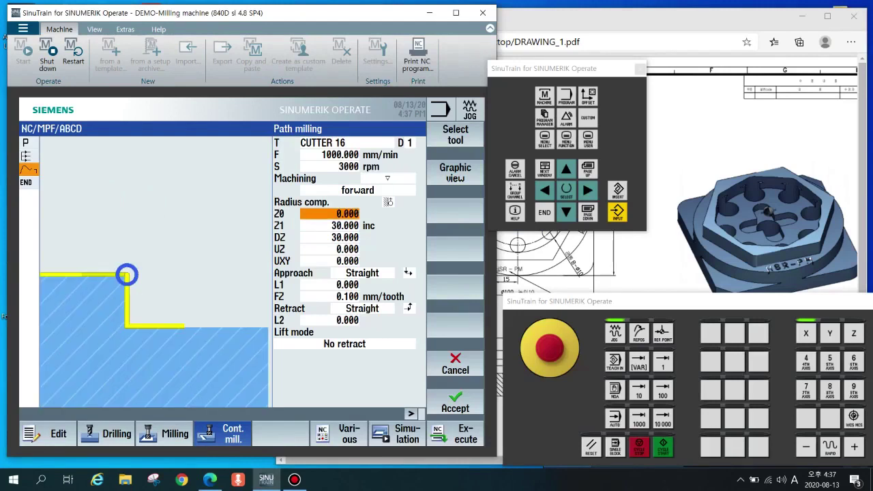
key("Down")
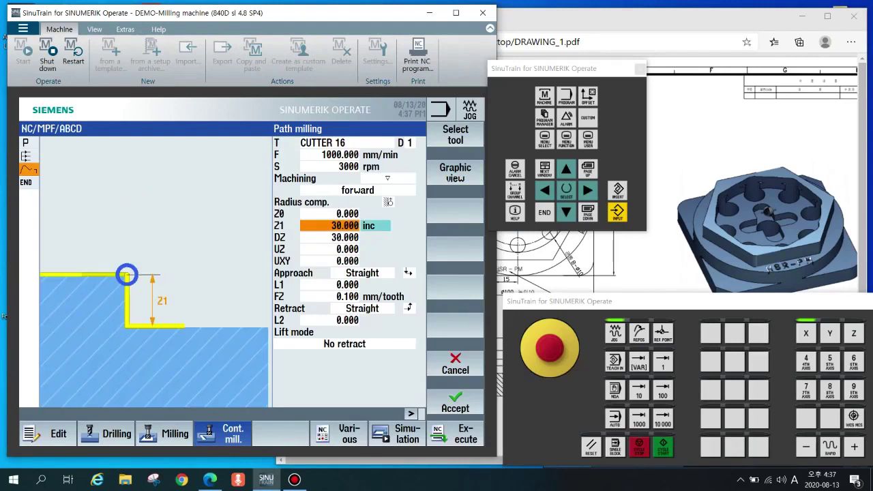
type("-30")
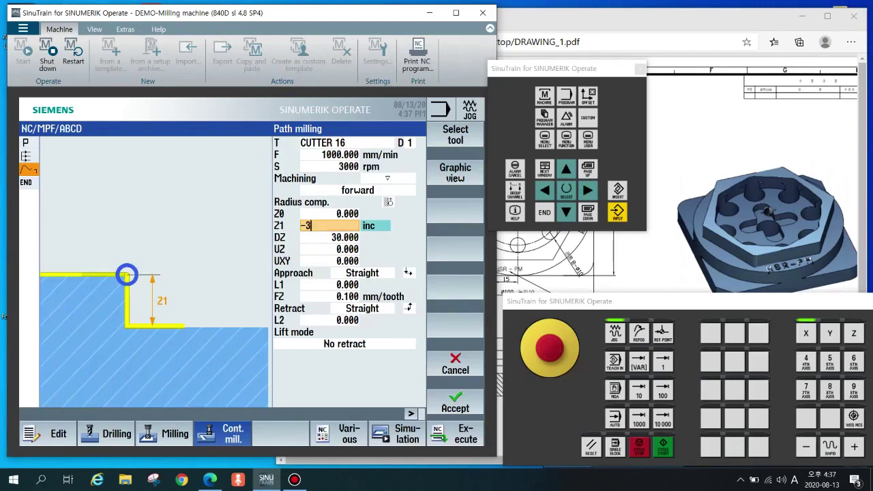
key("Return")
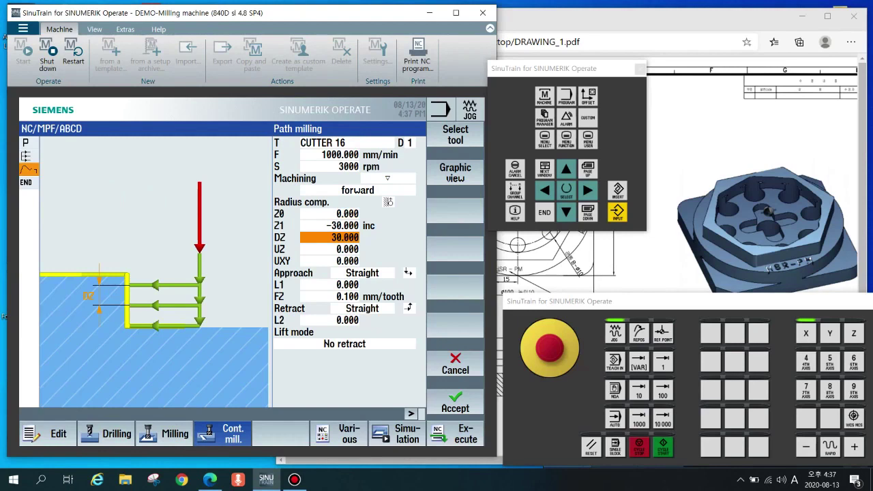
- Review the path milling's Z0 reference, Z1 depth, DZ infeed, and UZ and UXY finishing allowances
key("Up")
key("Up")
key("Down")
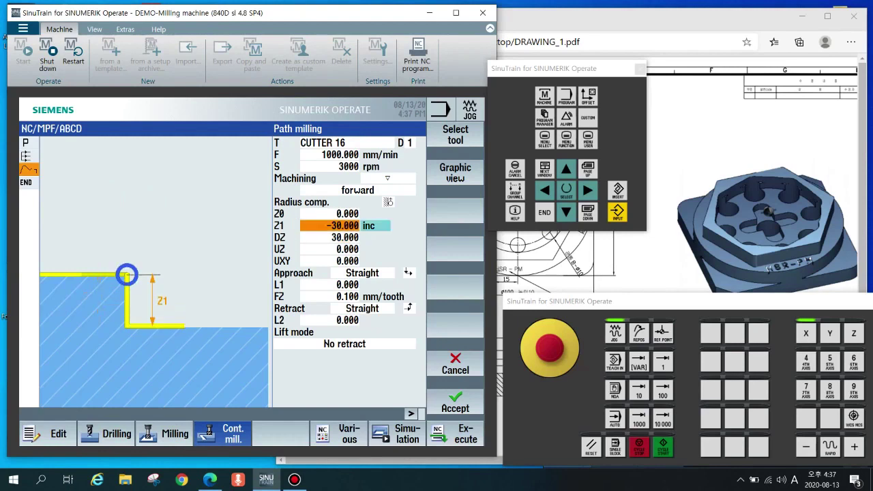
key("Up")
key("ctrl")
key("ctrl")
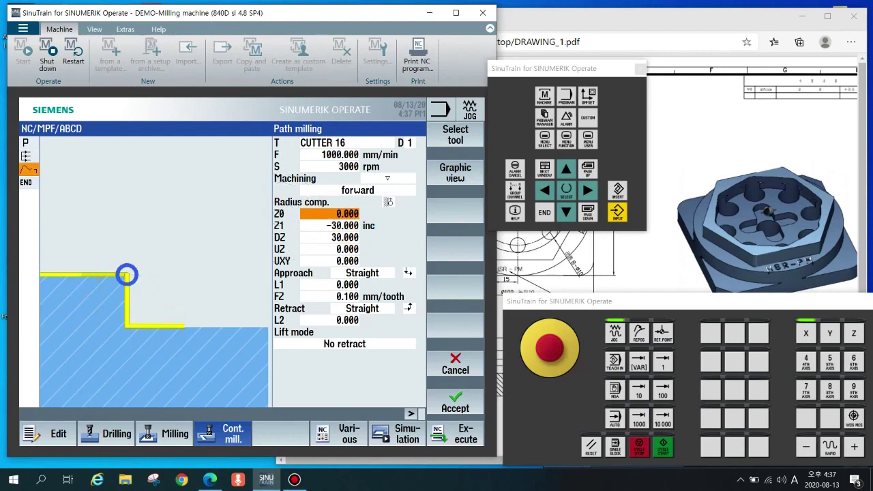
key("Down")
key("ctrl")
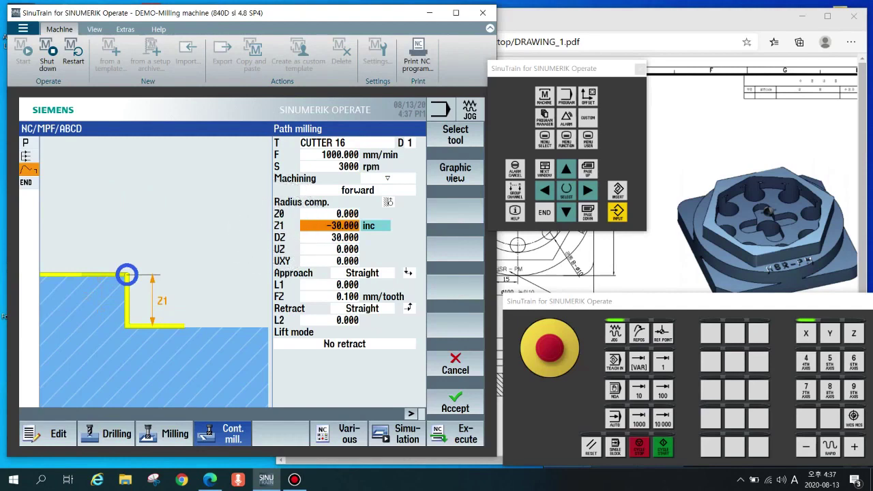
key("Down")
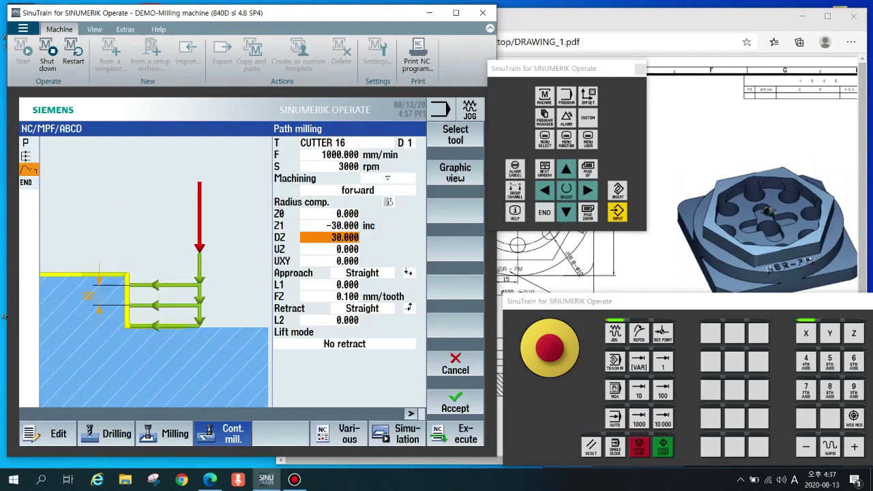
key("Up")
key("Down")
key("Down")
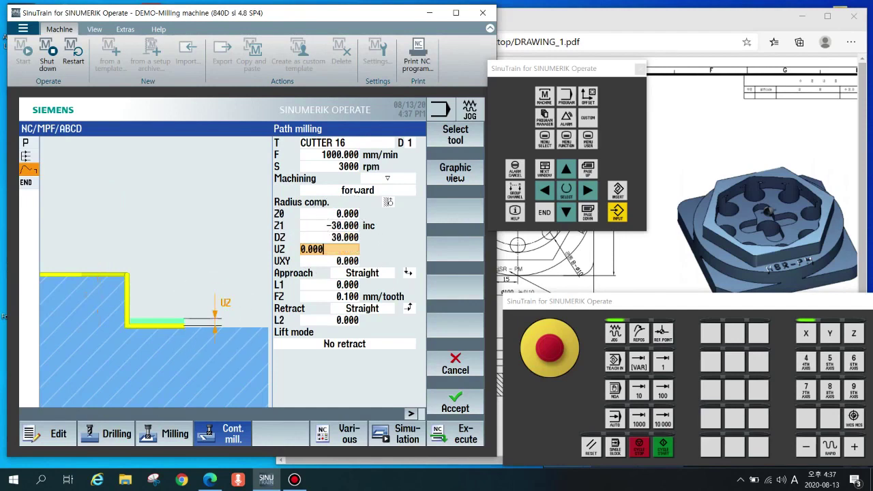
key("Down")
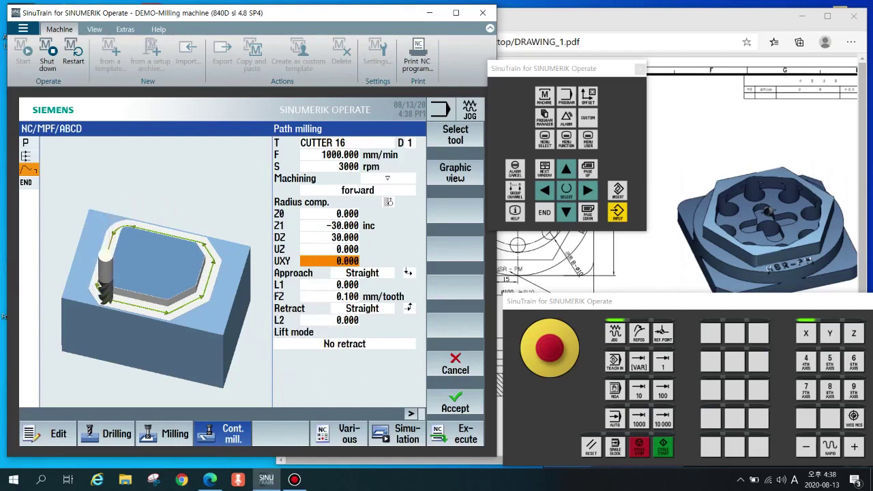
- Accept the path milling cycle, check its link to contour AAAA, and simulate the ABCD program
left_click(455, 402)
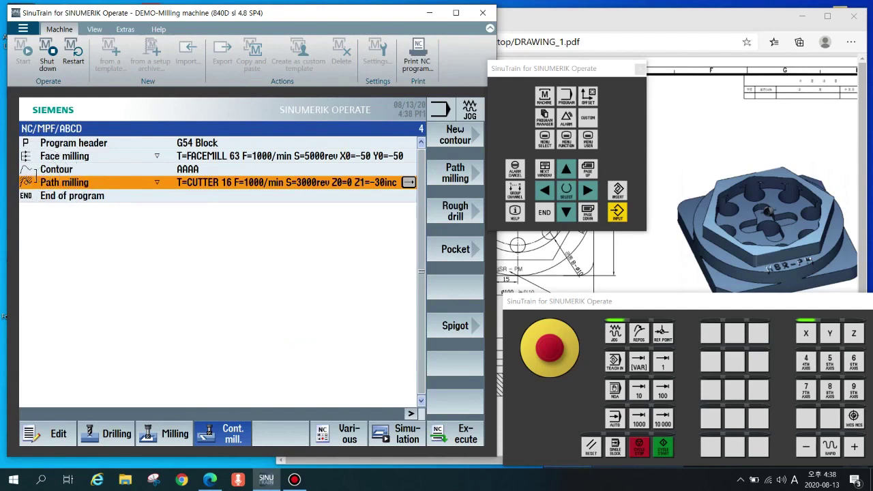
key("Up")
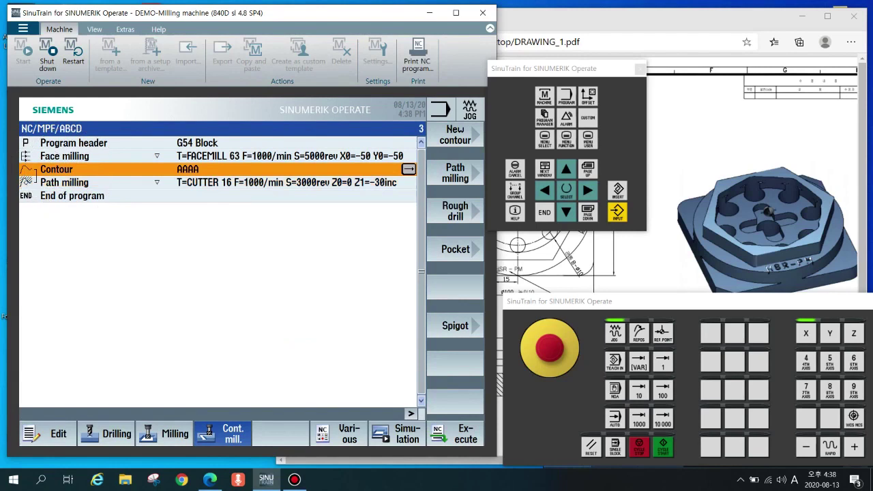
key("Down")
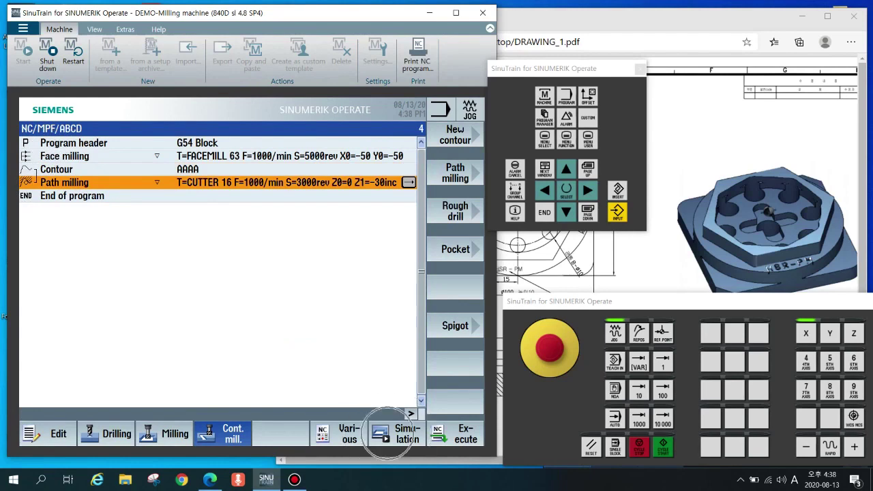
left_click(390, 433)
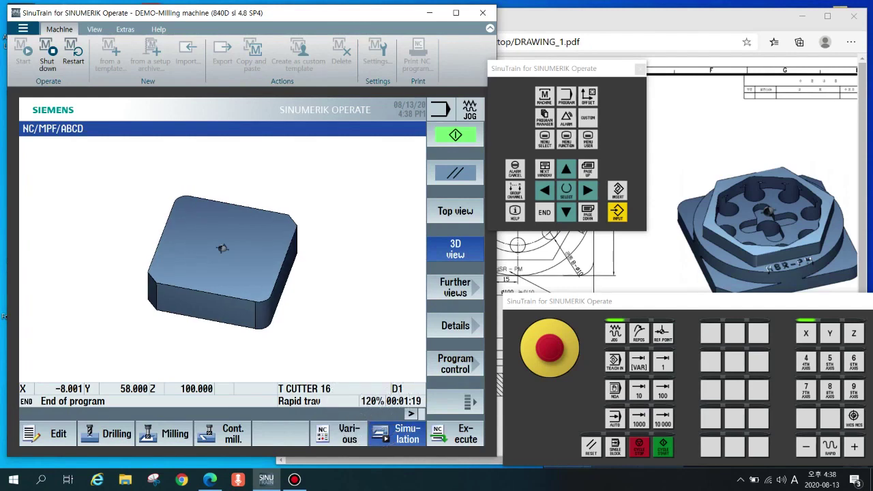
- Reduce the simulation override to 115% and reset the simulation
key("shift+F7")
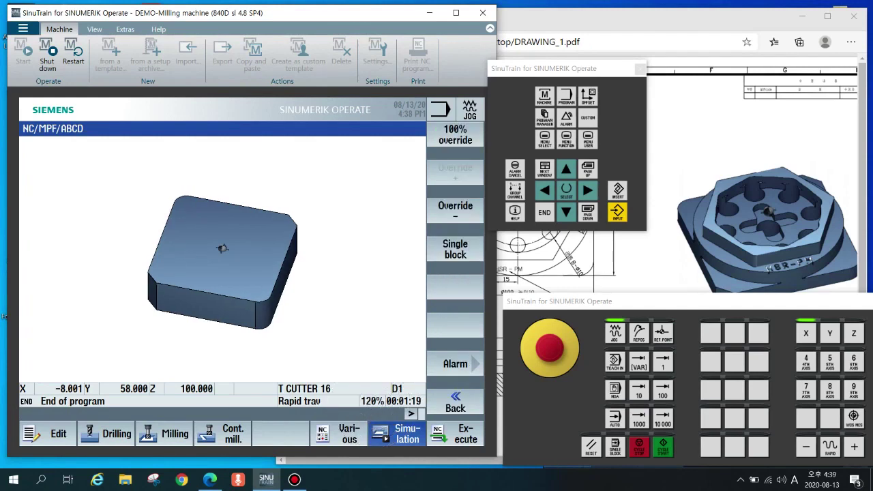
key("shift+F3")
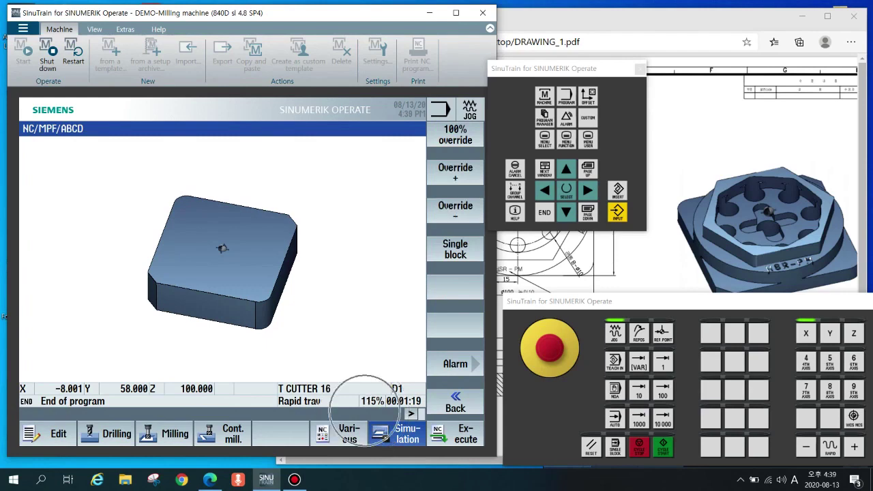
key("shift+F8")
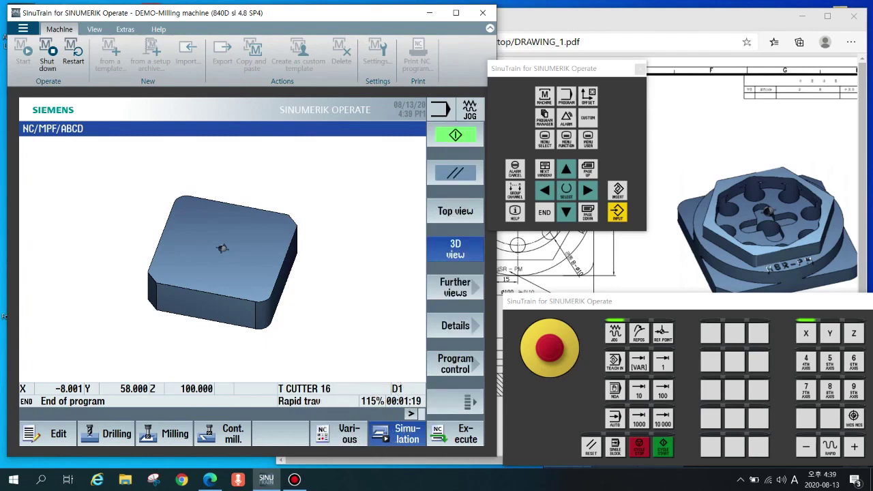
left_click(464, 173)
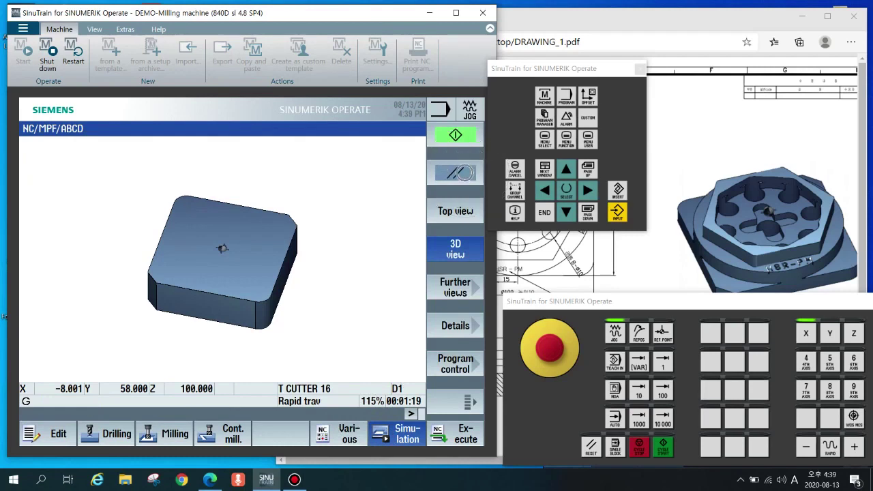
- Run the ABCD program simulation through to the end of the program
key("shift+F1")
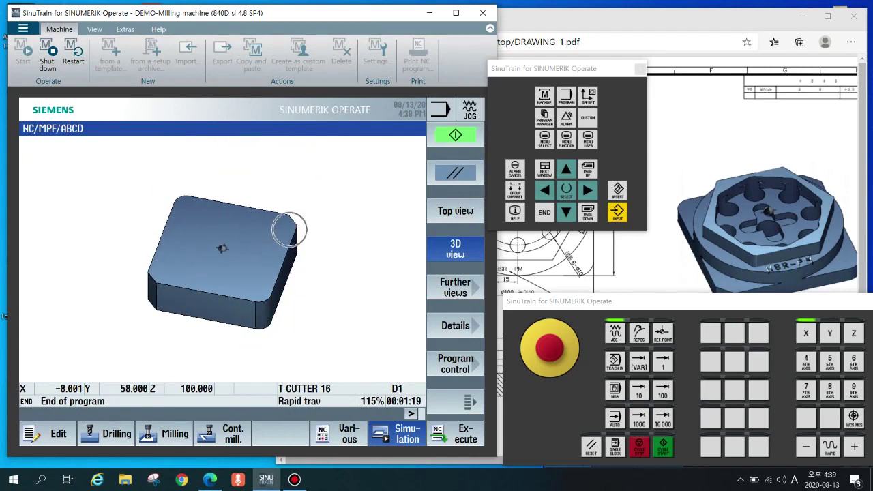
key("ctrl")
key("ctrl")
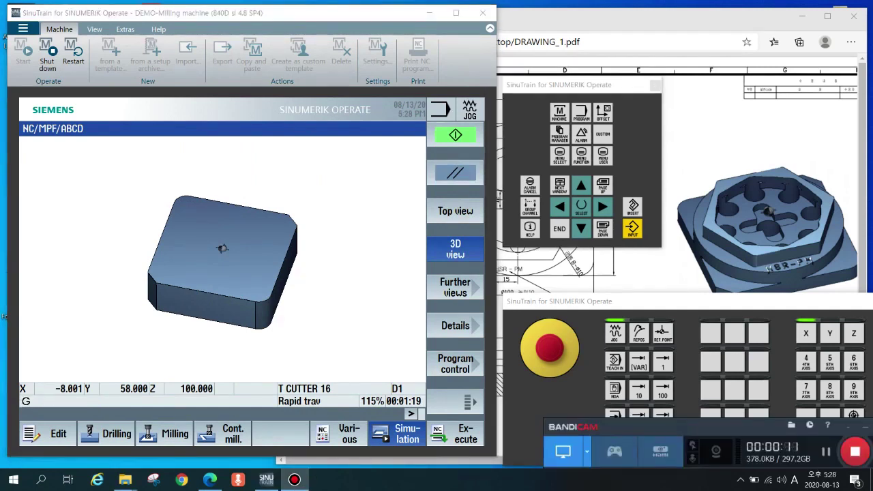
- Switch to DRAWING_1.pdf and examine the circular boss dimensions in the plan and section views
key("alt+Tab")
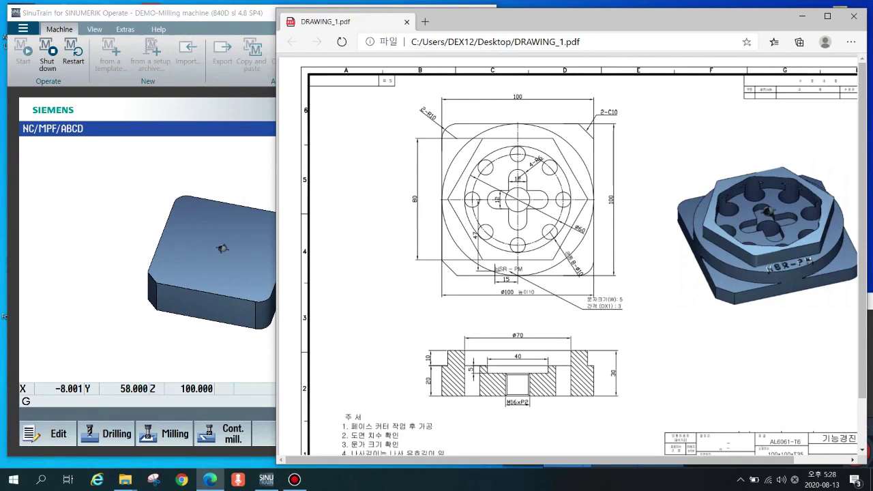
scroll(768, 211, "up", 2, "ctrl")
scroll(767, 211, "down", 2)
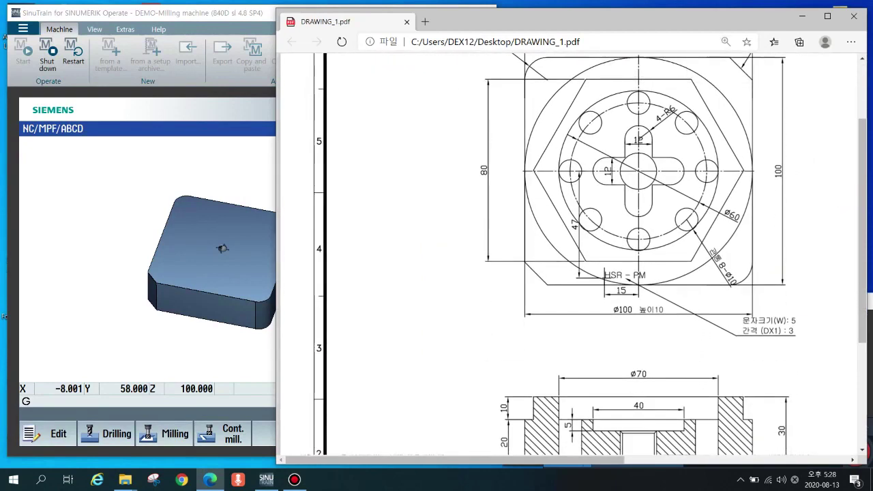
key("ctrl")
key("ctrl")
key("ctrl")
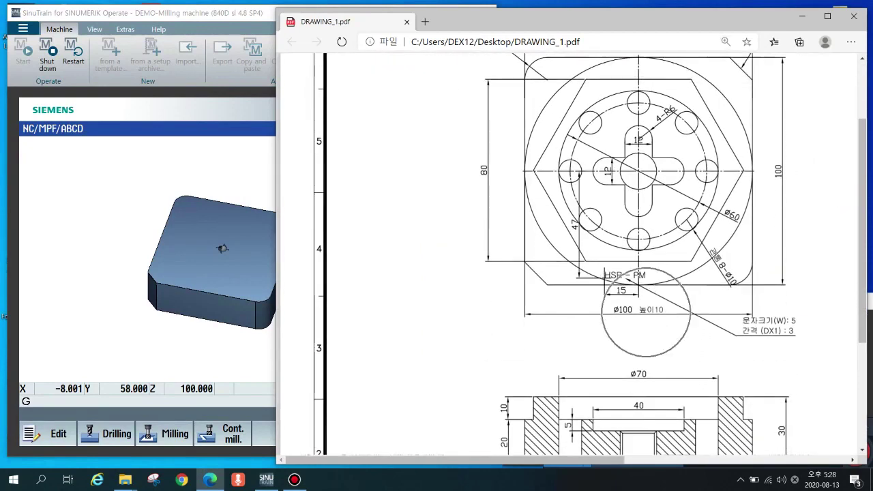
scroll(646, 312, "down", 3)
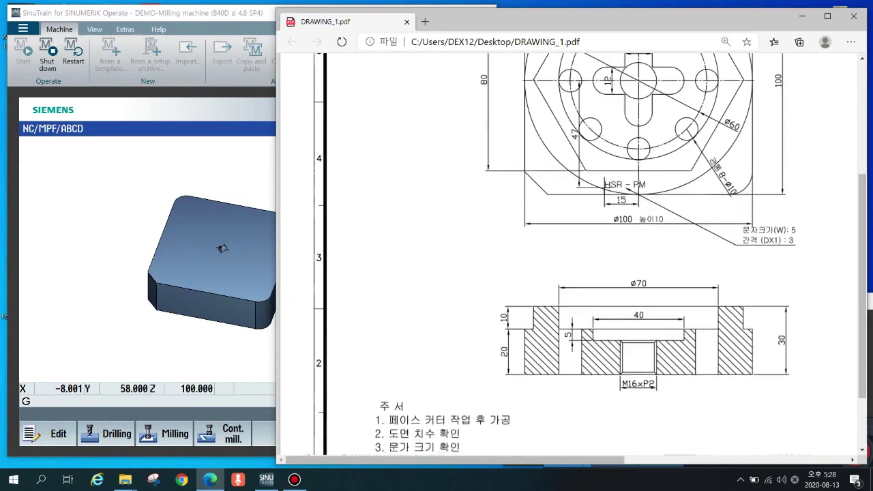
scroll(646, 313, "up", 4)
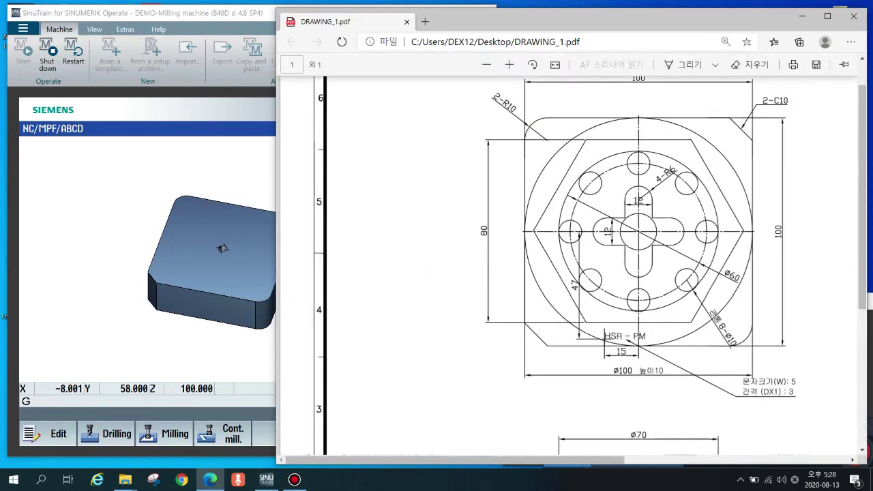
- Examine the 3D picture of the part in DRAWING_1.pdf for the circular boss, and return to SinuTrain
scroll(647, 312, "right", 5)
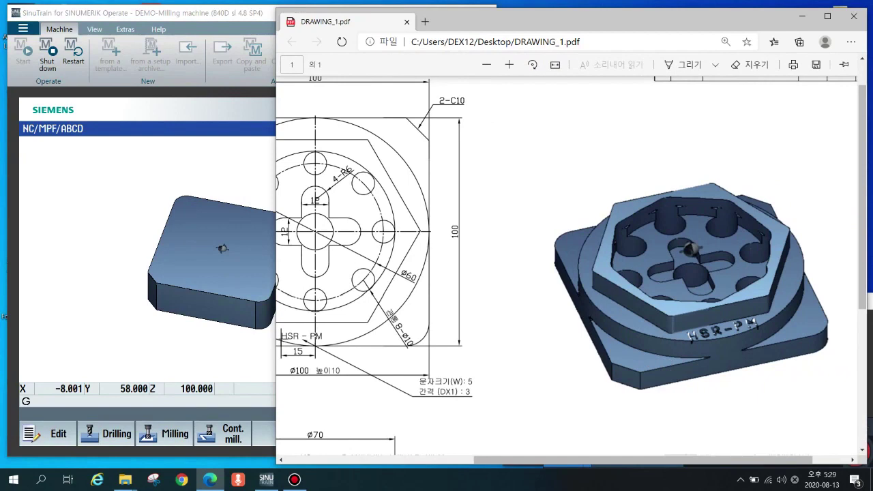
scroll(571, 266, "down", 3)
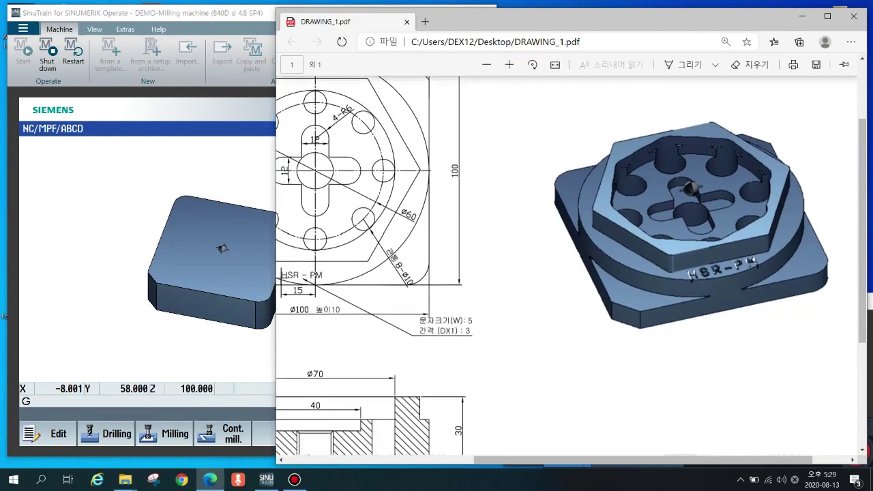
scroll(572, 266, "up", 3)
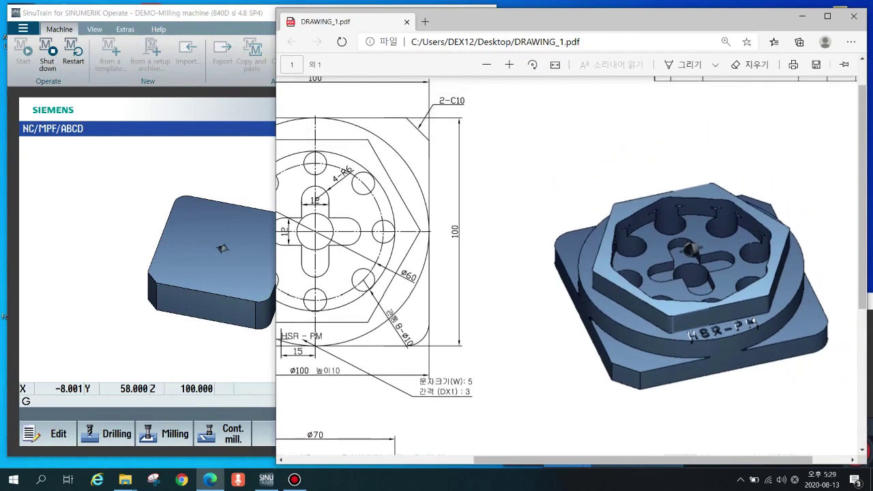
key("ctrl")
key("ctrl")
key("ctrl")
left_click(624, 321)
key("alt+Tab")
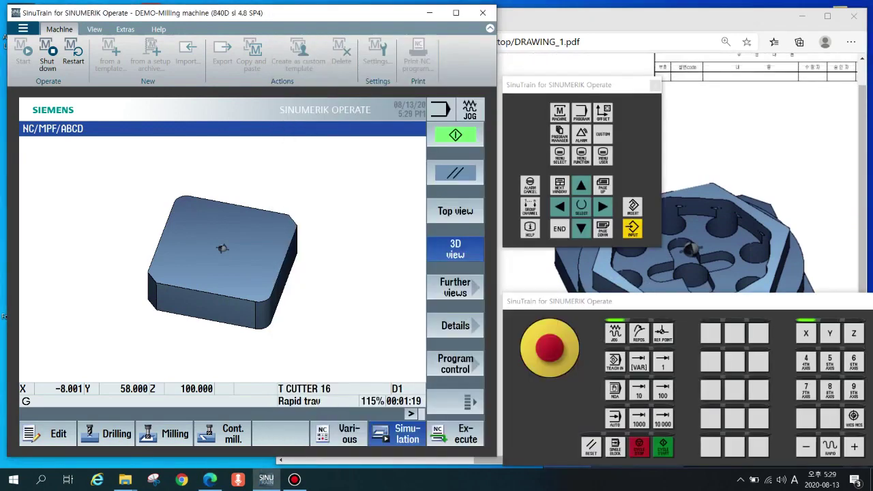
- Reopen the ABCD program for editing and leave the Path milling block selected as the insertion point
key("F1")
left_click(149, 282)
left_click(107, 194)
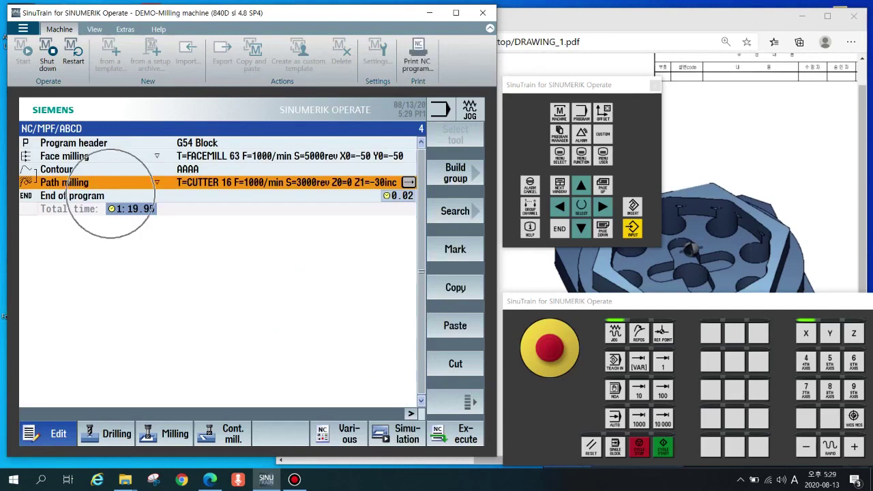
key("shift+Up")
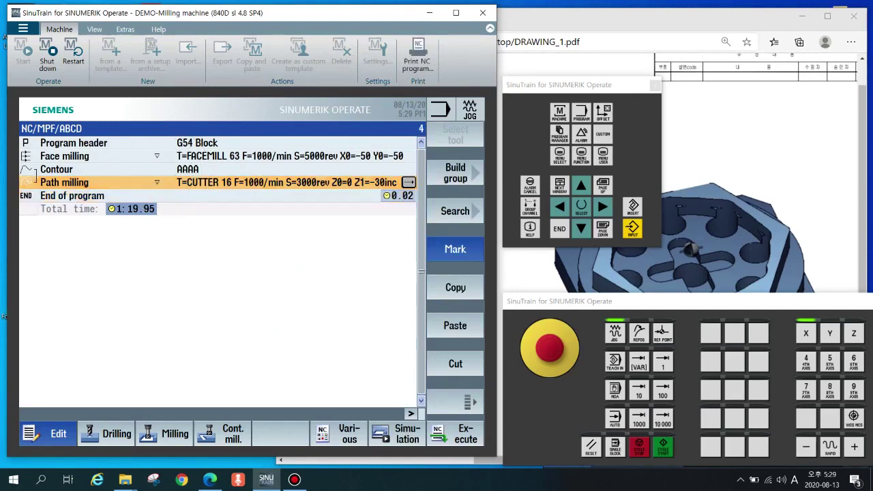
key("shift+F4")
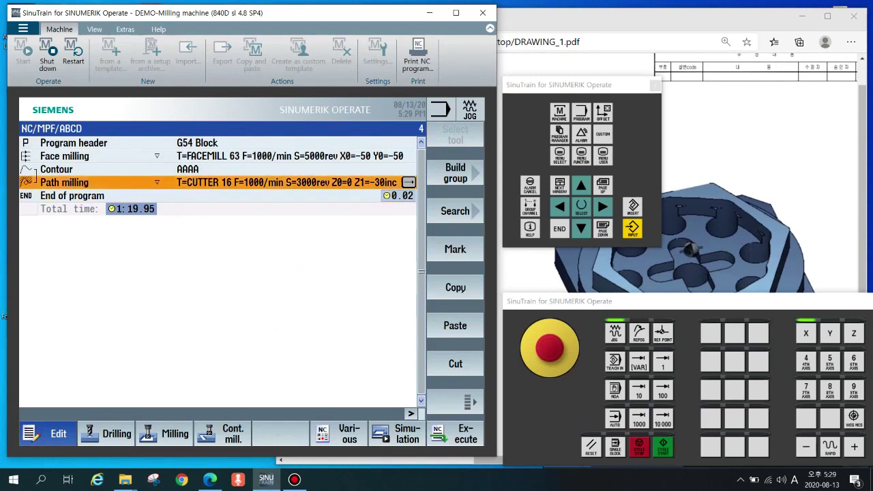
- Start a circular spigot milling cycle after the Path milling block and go to its tool field
key("ctrl")
key("ctrl")
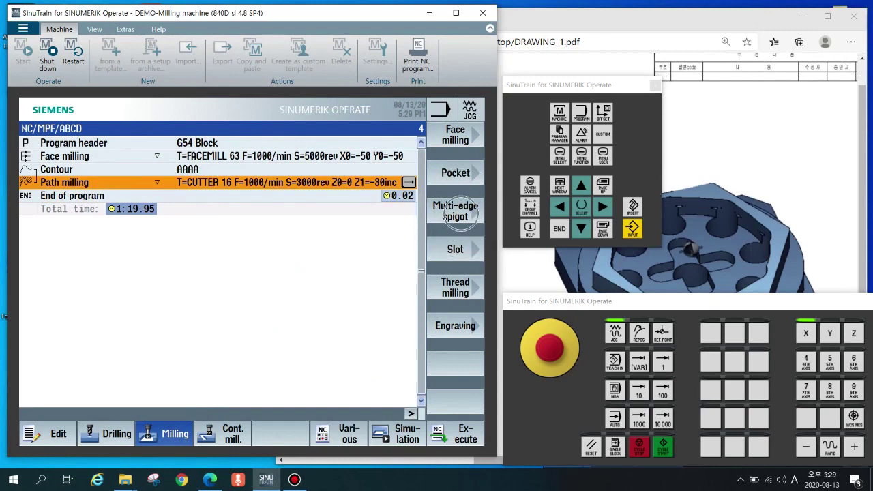
left_click(455, 210)
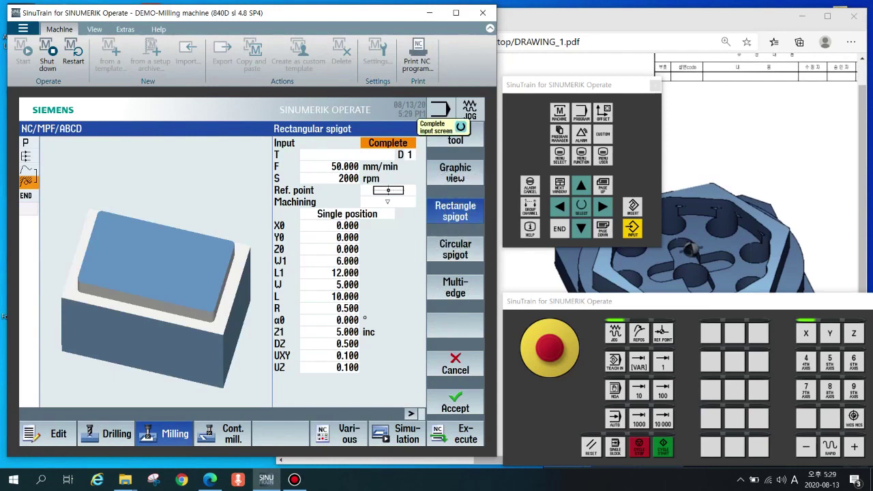
left_click(455, 249)
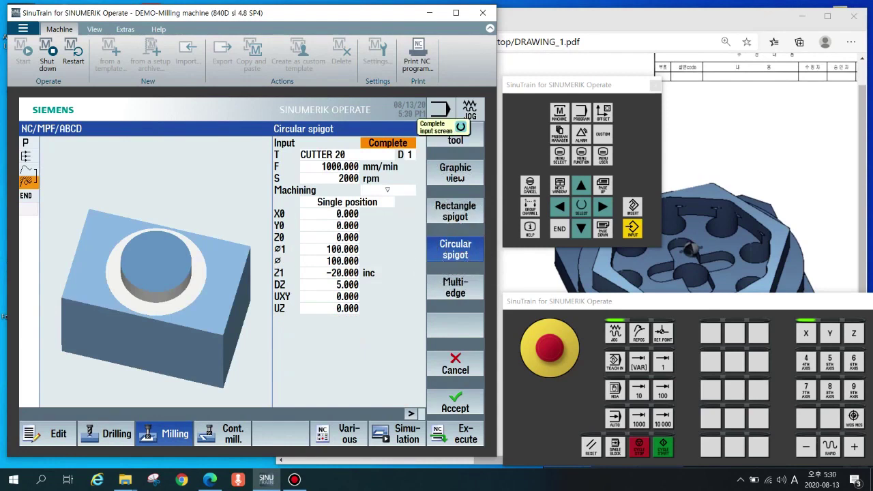
key("Return")
key("Return")
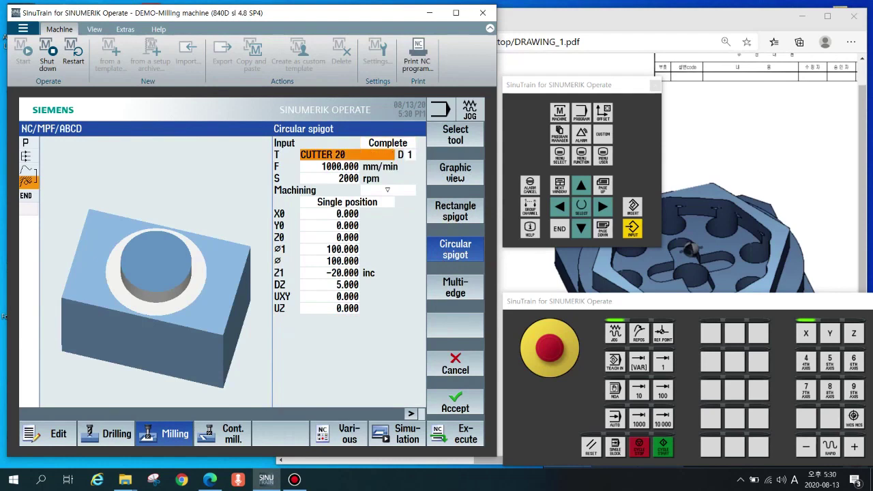
- Choose CUTTER 20 from the magazine's tool list as the tool for the circular spigot
left_click(327, 155)
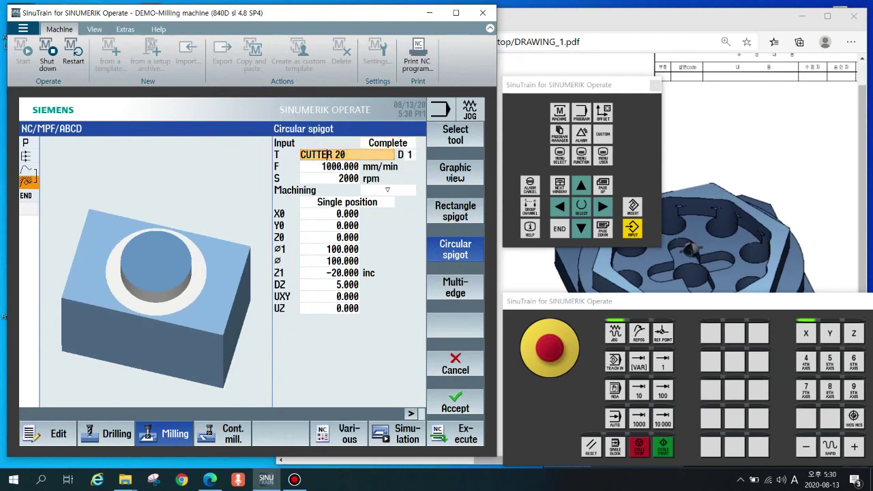
left_click(455, 135)
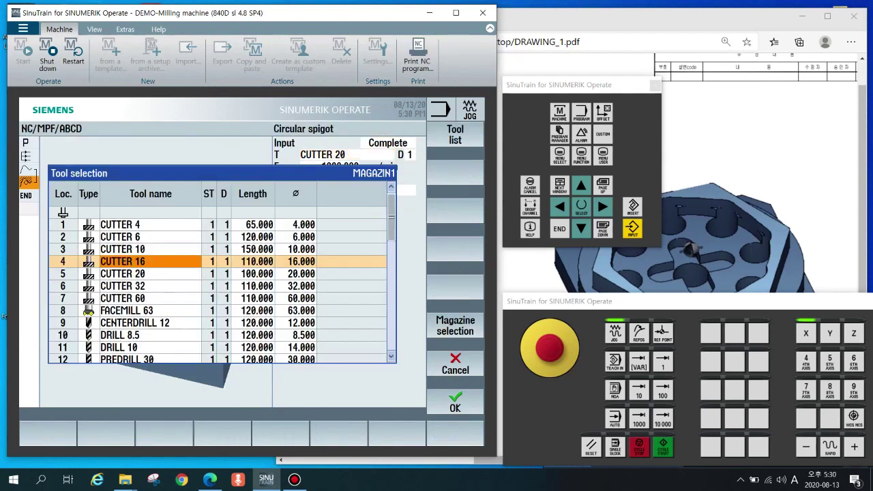
left_click(123, 274)
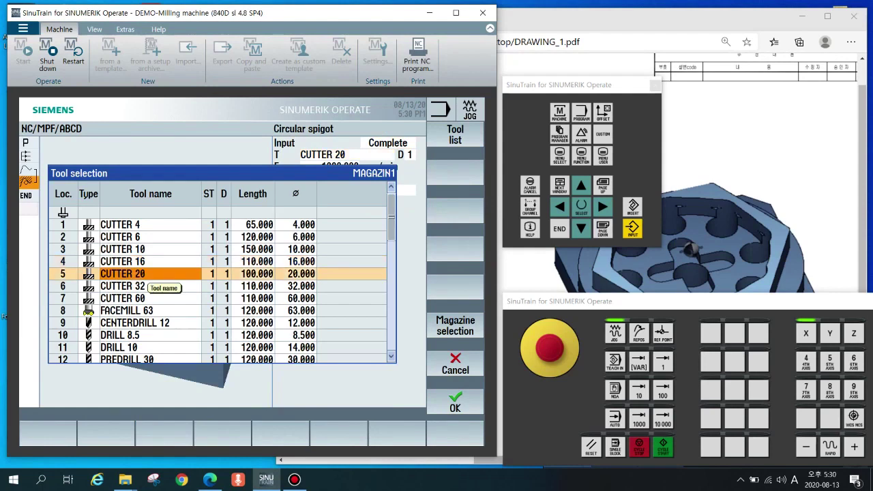
left_click(146, 273)
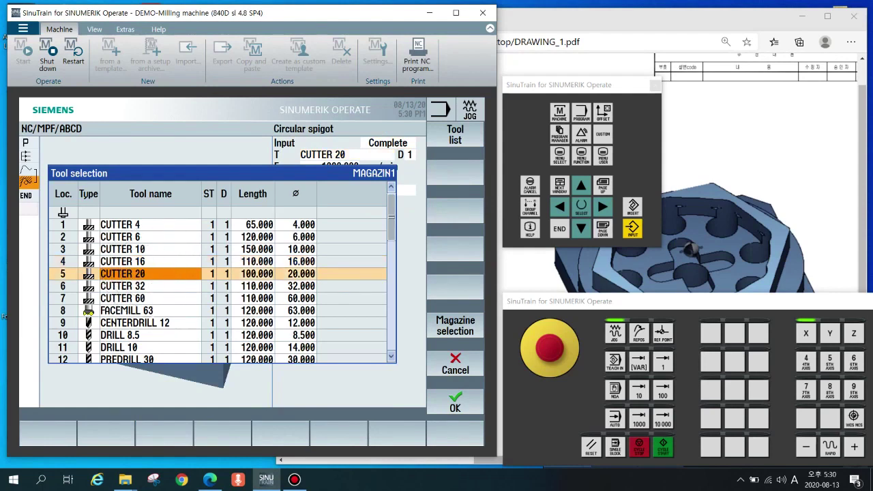
left_click(294, 272)
left_click(154, 273)
left_click(307, 273)
left_click(190, 273)
left_click(189, 274)
left_click(455, 401)
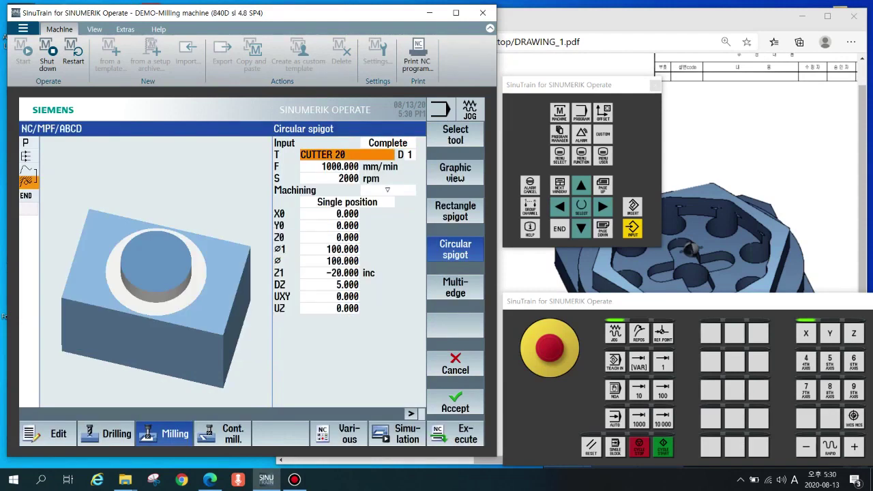
- Set the circular spigot's spindle speed S to 5000 rpm
left_click(332, 167)
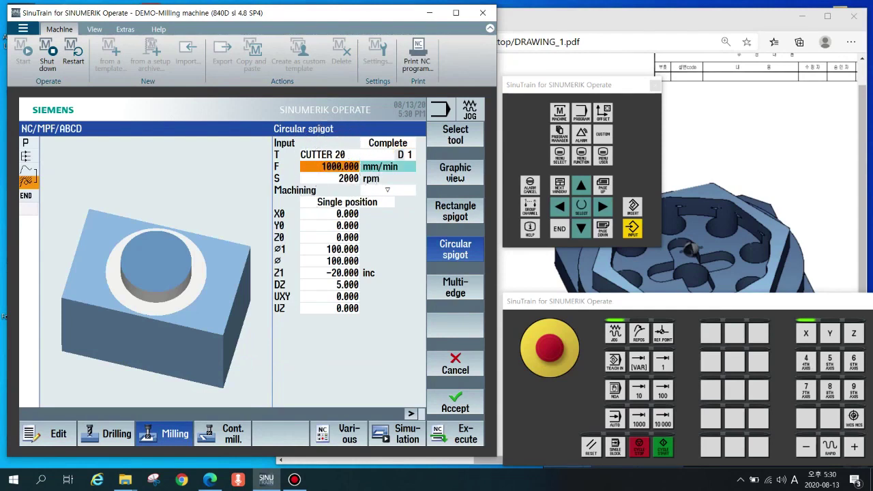
key("Down")
type("5000")
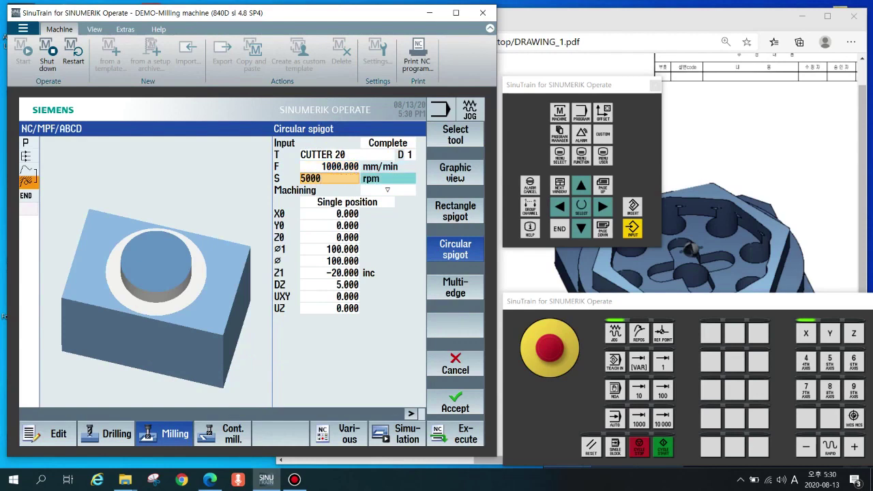
key("Return")
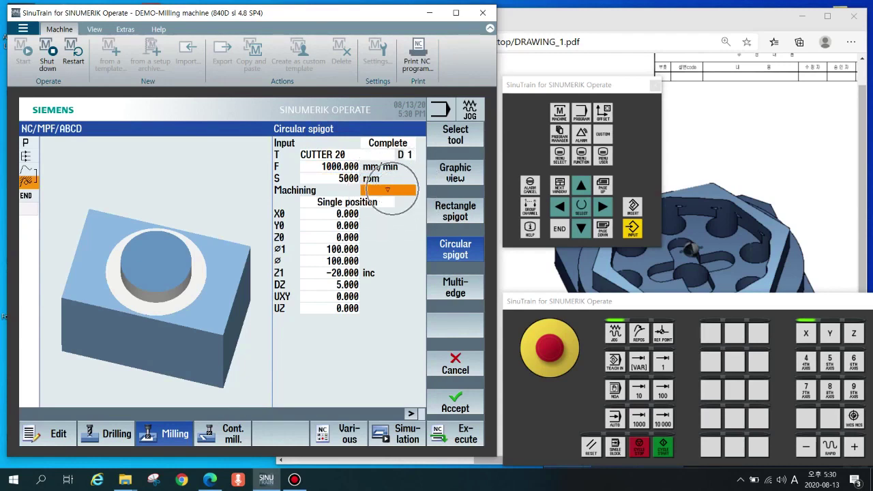
- Try the position pattern option for the circular spigot and restore the single position option
key("Down")
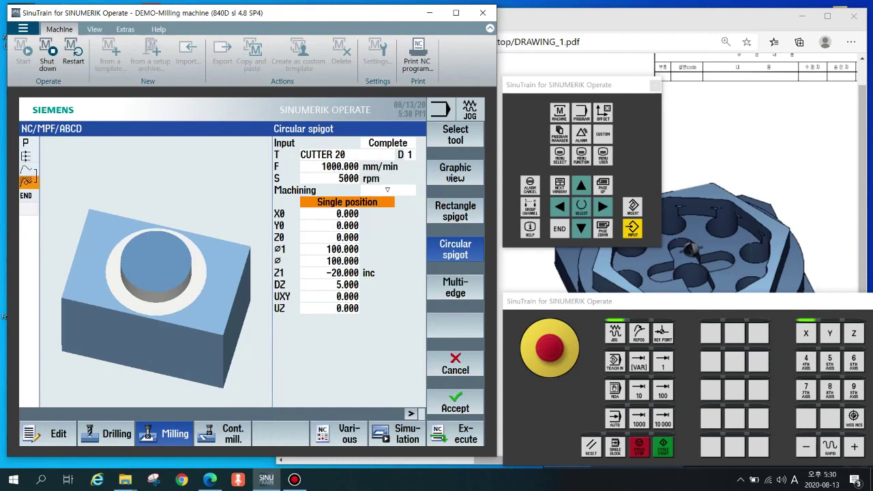
key("Insert")
key("Up")
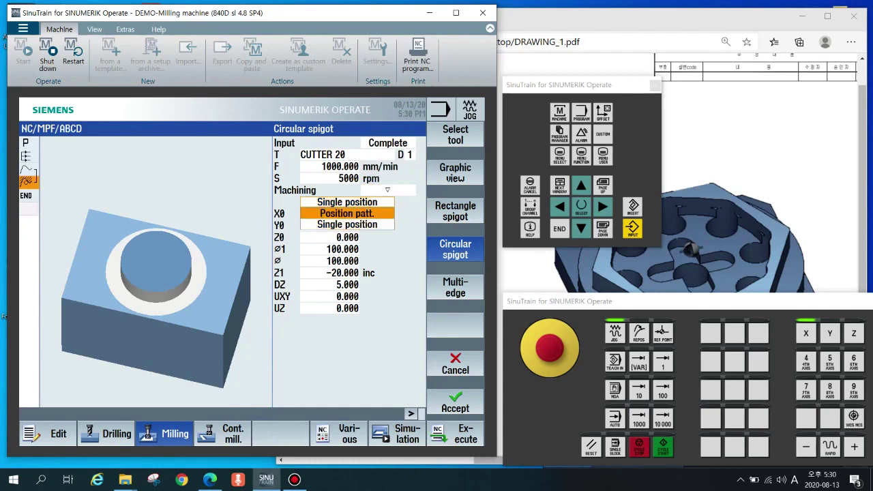
key("Return")
key("Insert")
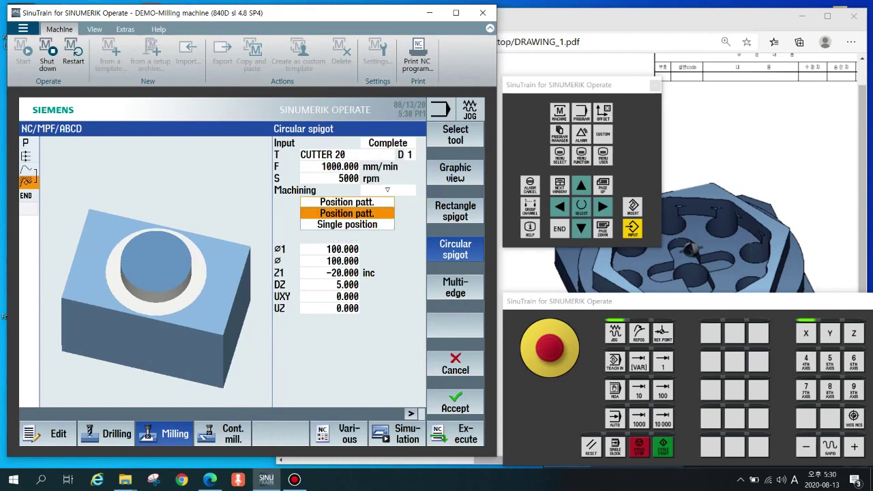
key("Down")
key("Return")
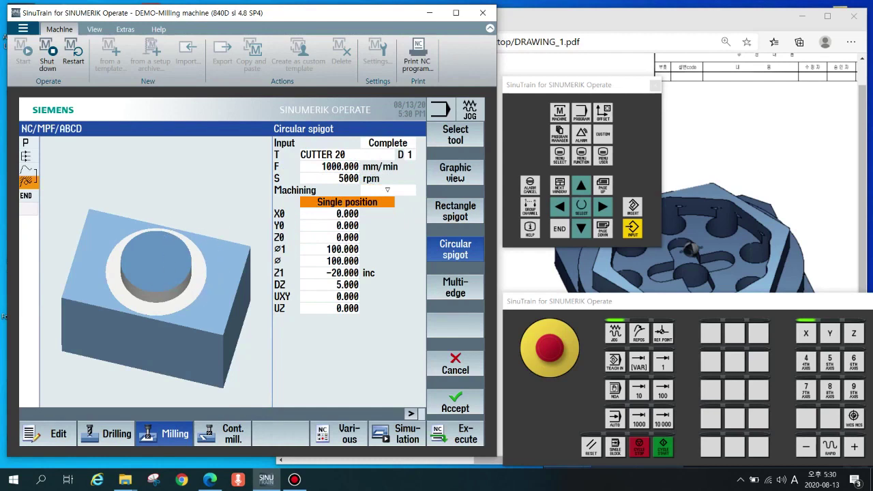
- Consult the plan view in DRAWING_1.pdf for the circular spigot's centre, and return to its X0 value in SinuTrain
key("Down")
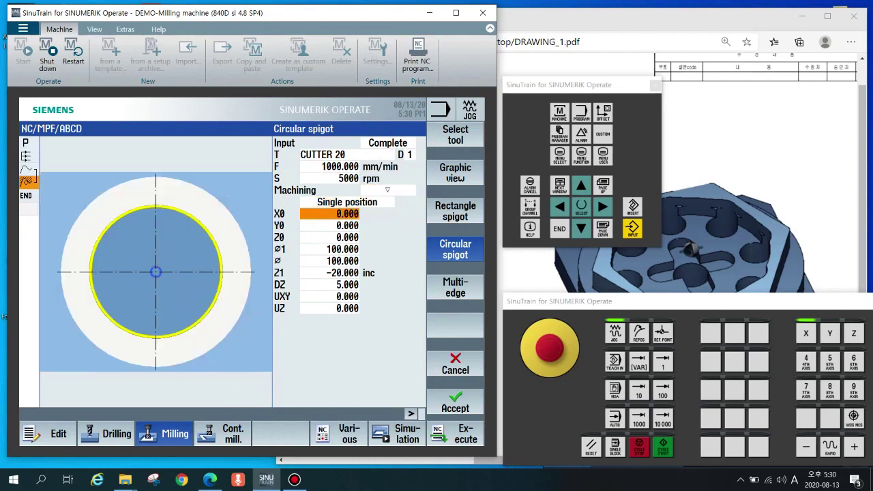
left_click(691, 249)
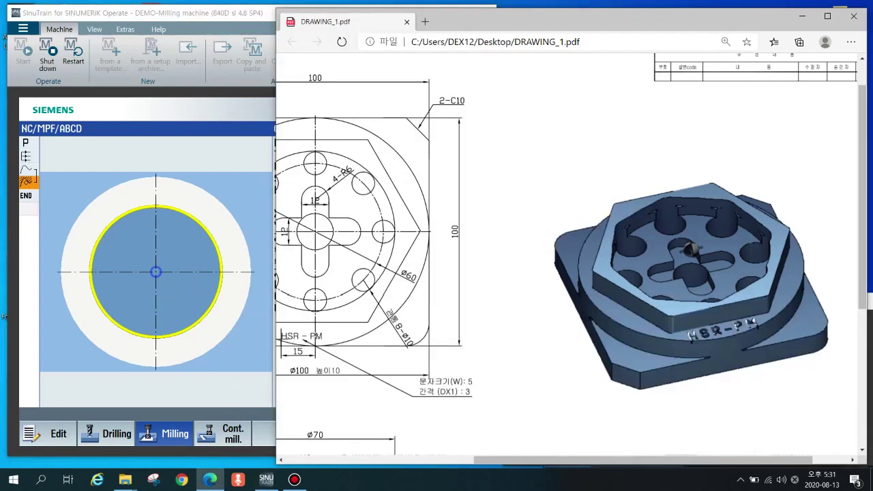
scroll(567, 252, "left", 4)
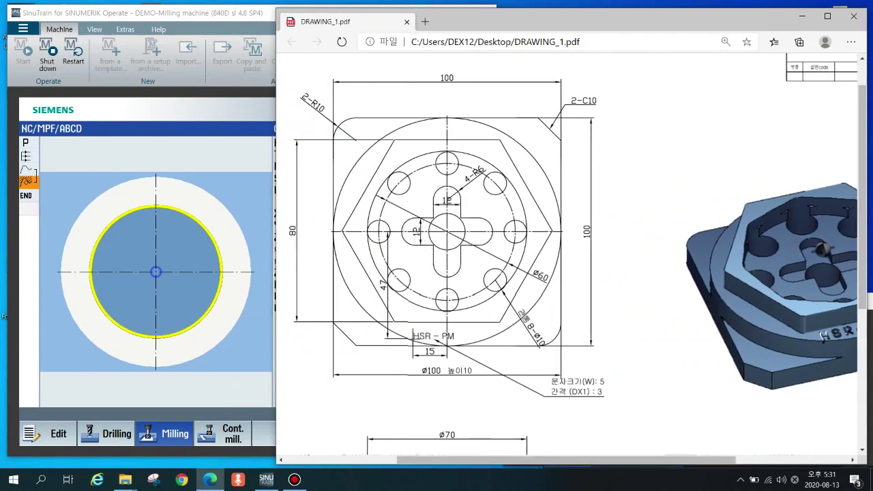
key("alt+Tab")
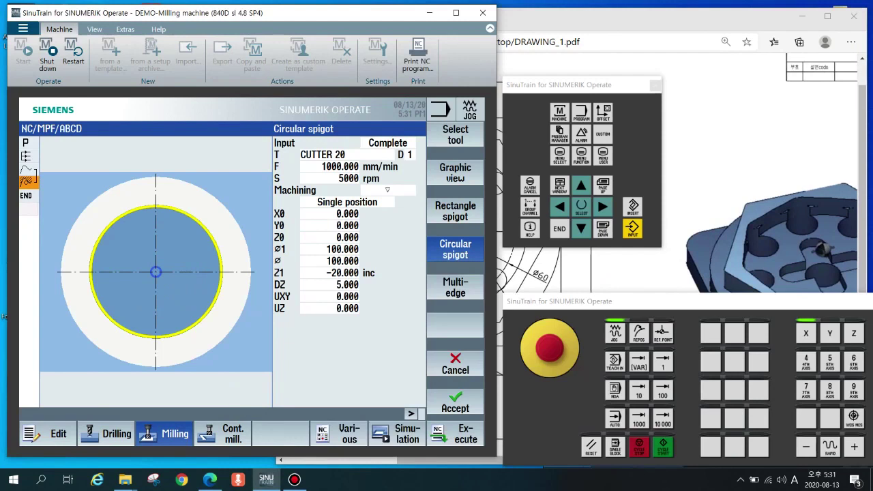
left_click(339, 213)
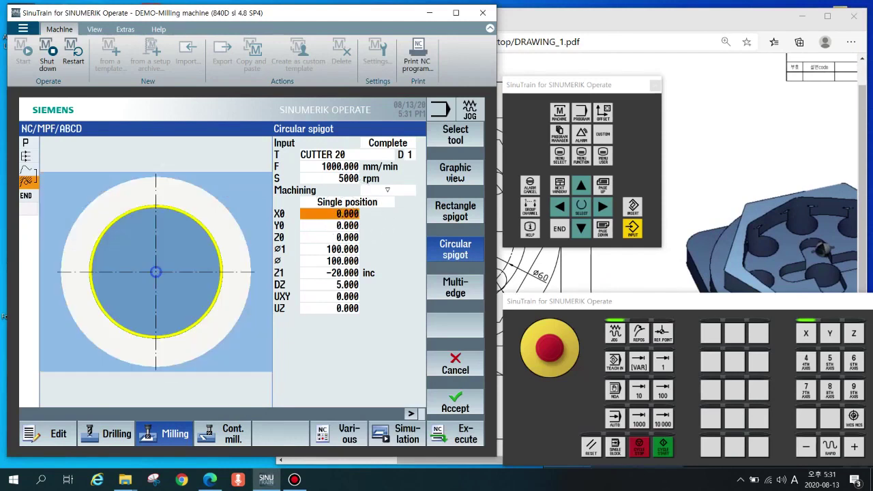
- Review the circular spigot's X0, Y0 and Z0 reference point entries
left_click(332, 226)
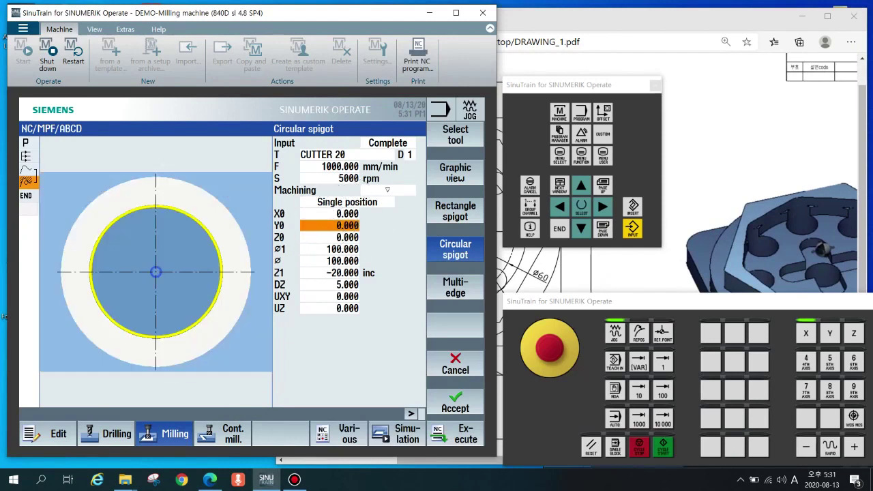
left_click(332, 237)
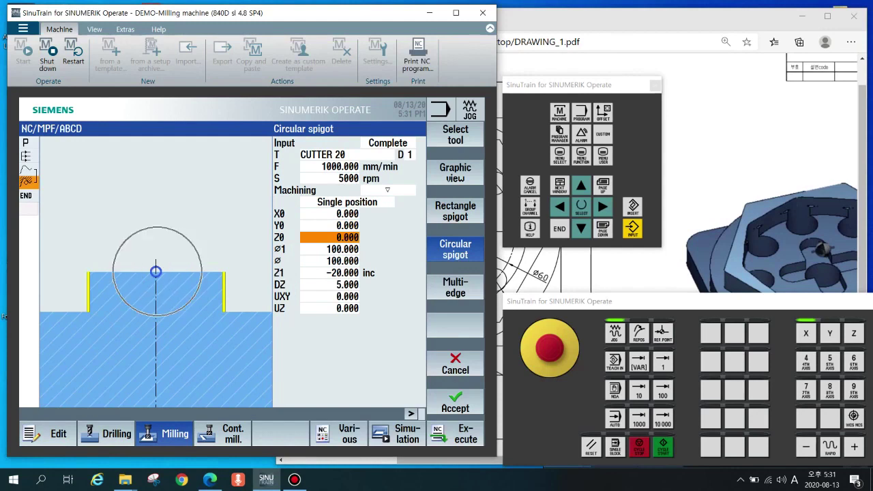
left_click(320, 237)
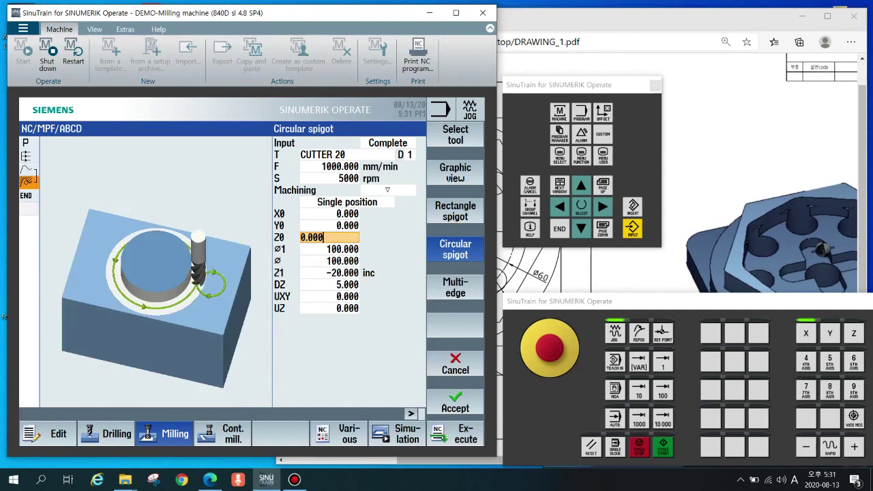
key("Up")
key("Down")
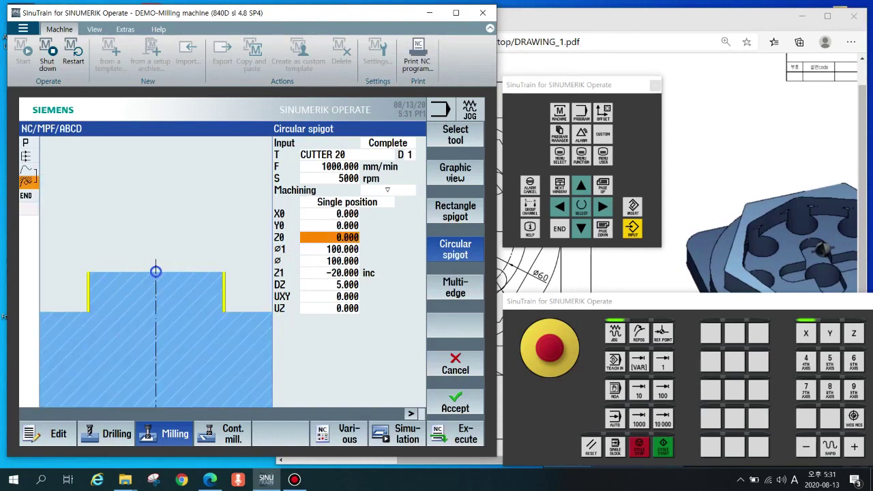
key("Down")
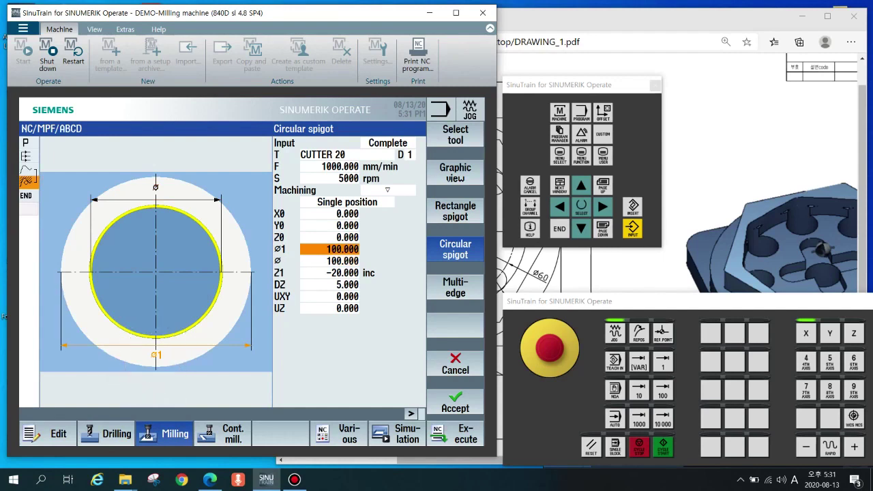
- Set the circular spigot's blank diameter ø1 to 100
left_click(157, 194)
left_click(329, 249)
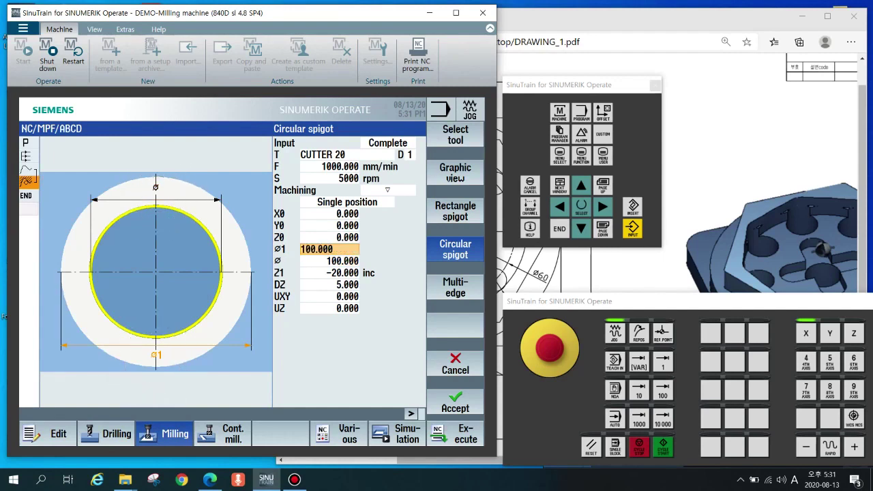
key("ctrl")
left_click(329, 273)
left_click(329, 249)
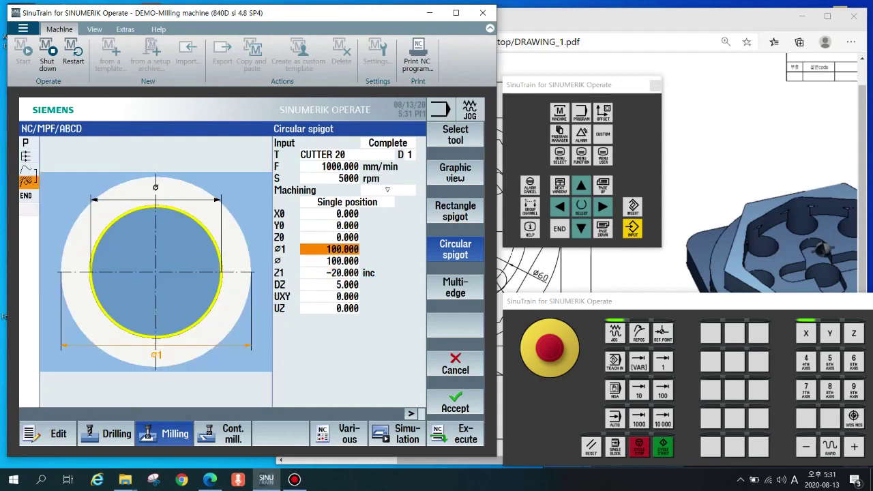
type("100")
key("Return")
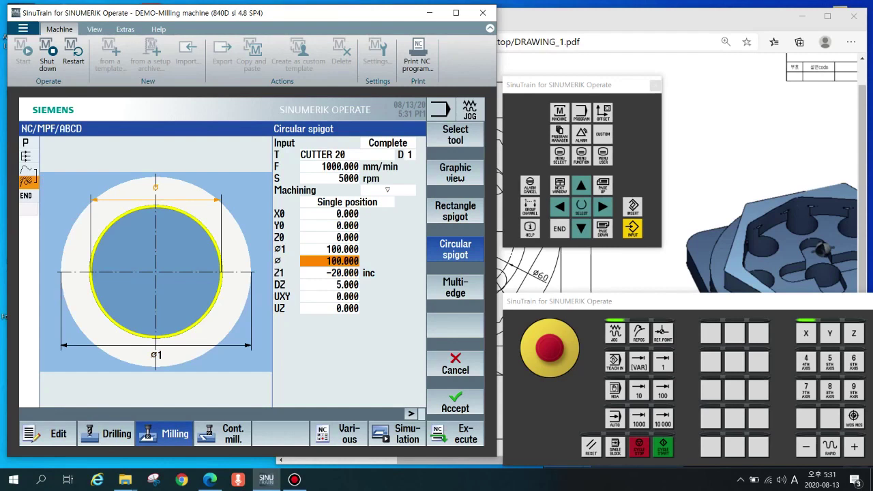
- Check the spigot's finished diameter and Z1 depth against the dimensioned view and 3D part in DRAWING_1.pdf
key("ctrl")
key("alt+Tab")
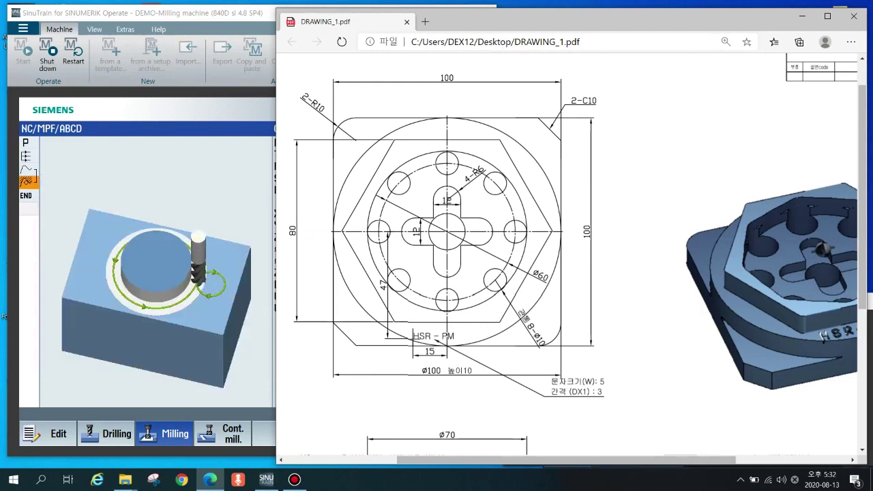
key("alt+Tab")
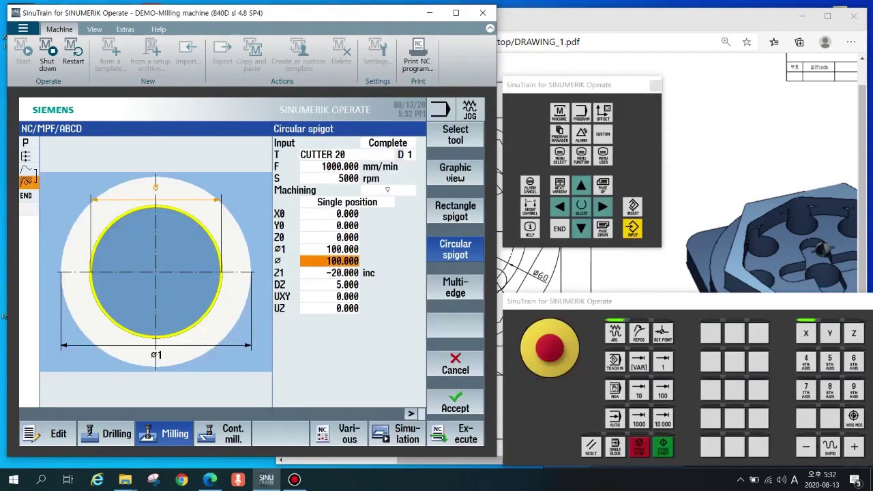
key("Down")
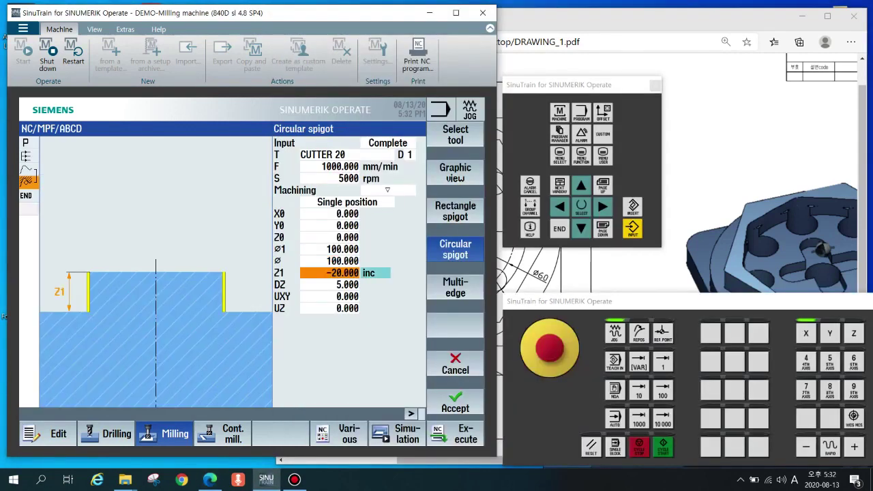
left_click(330, 237)
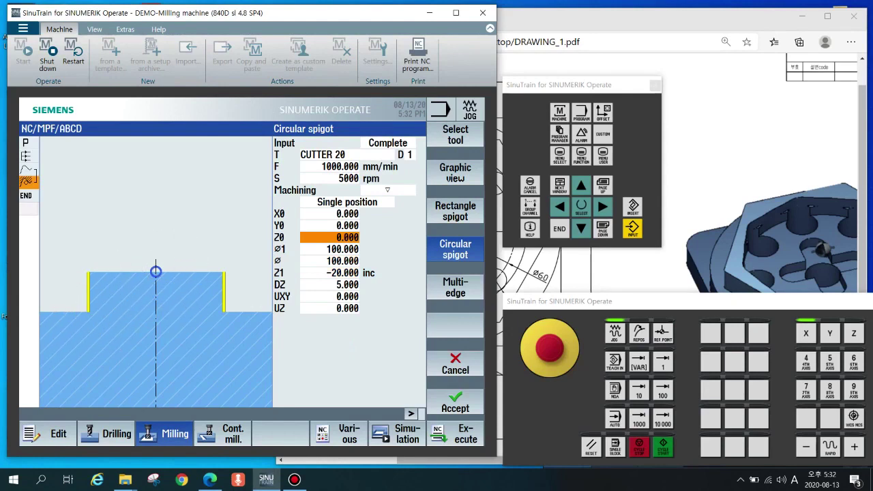
left_click(330, 273)
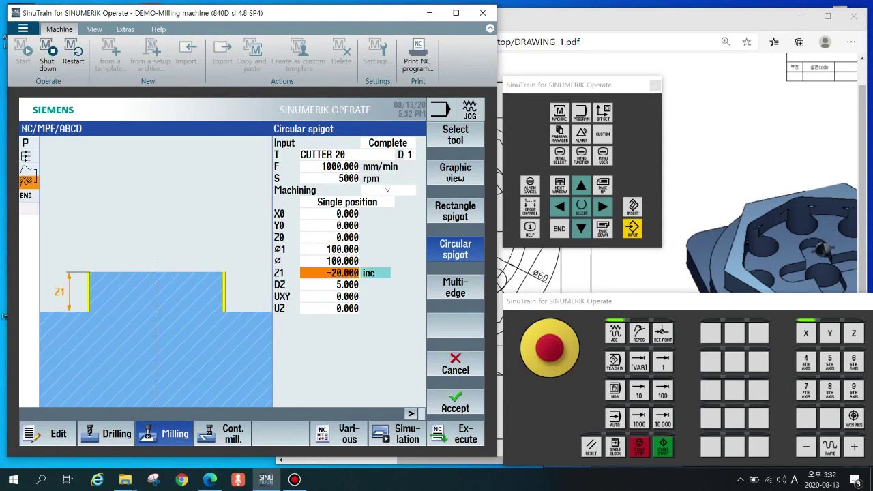
key("alt+Tab")
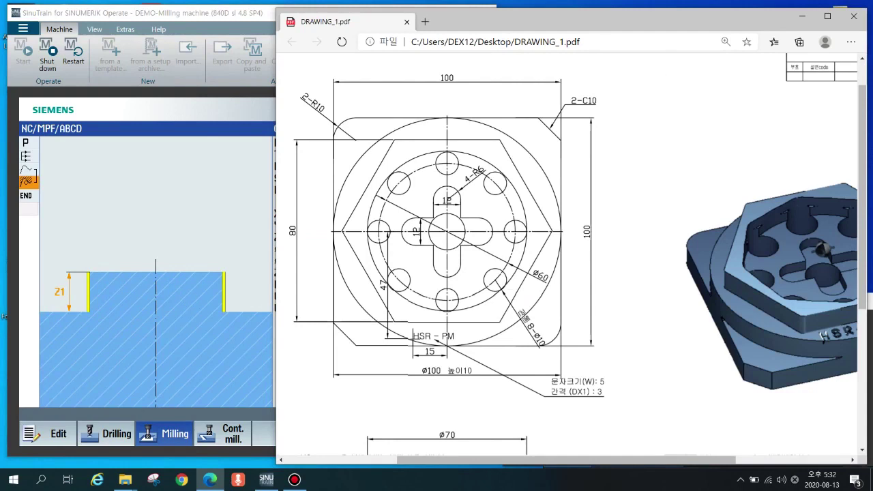
left_click_drag(566, 459, 613, 460)
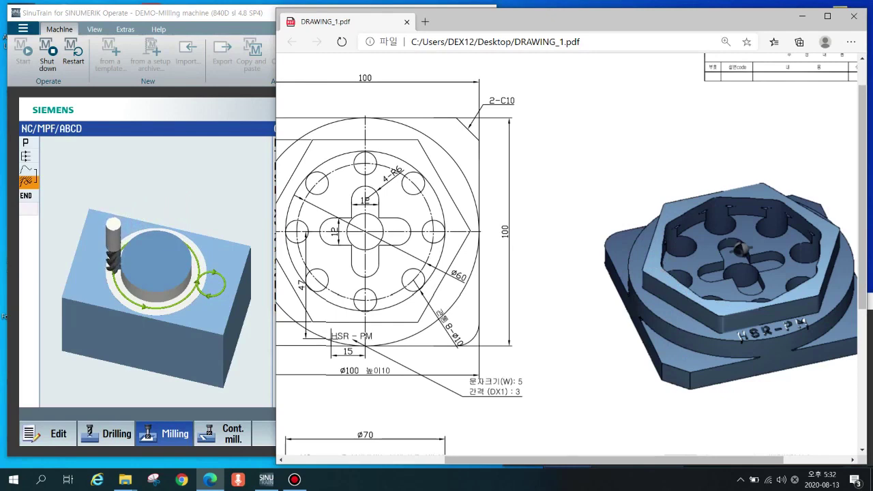
key("alt+Tab")
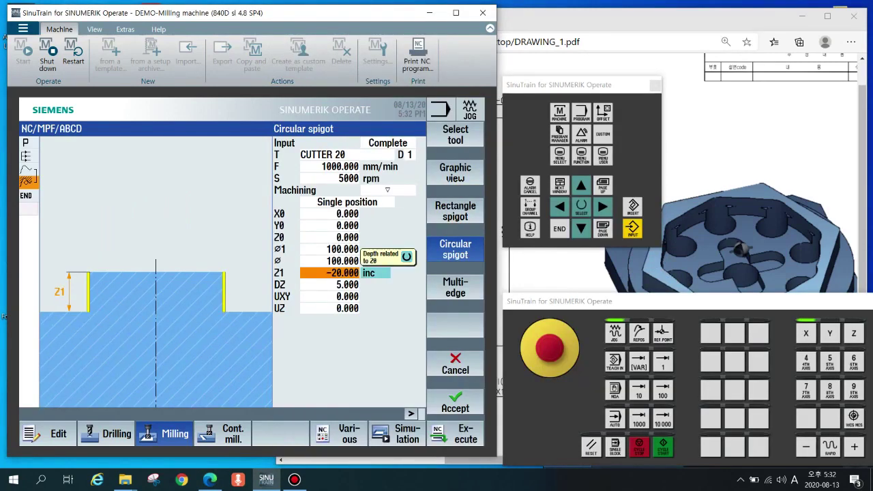
- Set the circular spigot's depth infeed DZ to 10 and accept the cycle into the program
key("Down")
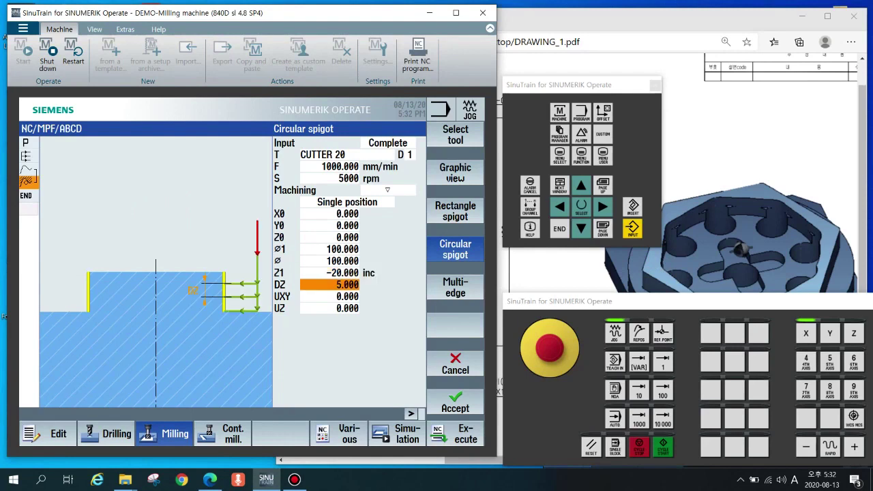
type("10")
key("Return")
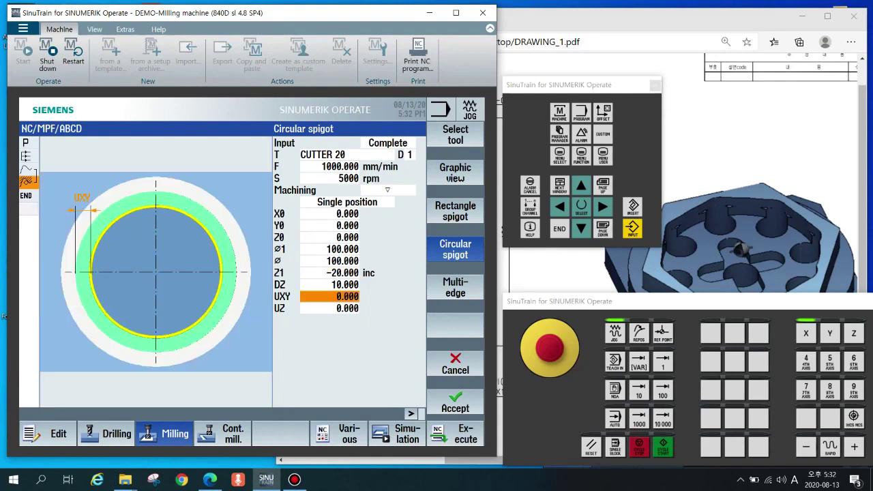
key("Up")
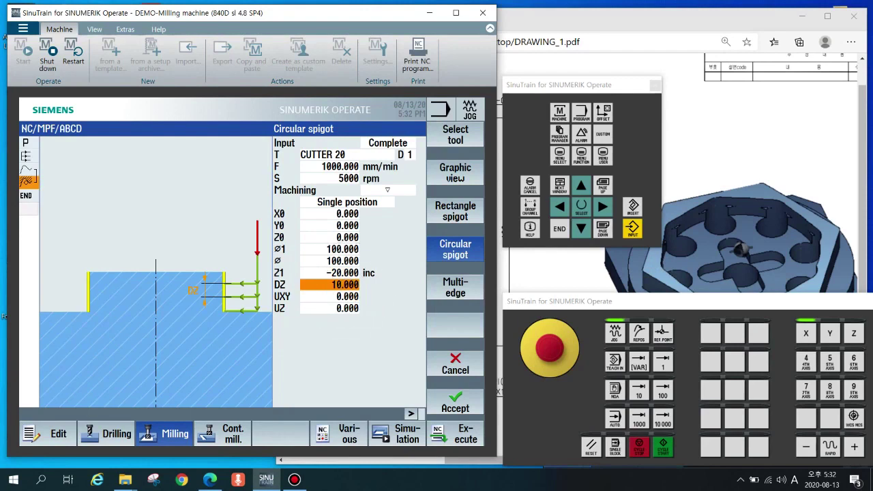
key("Up")
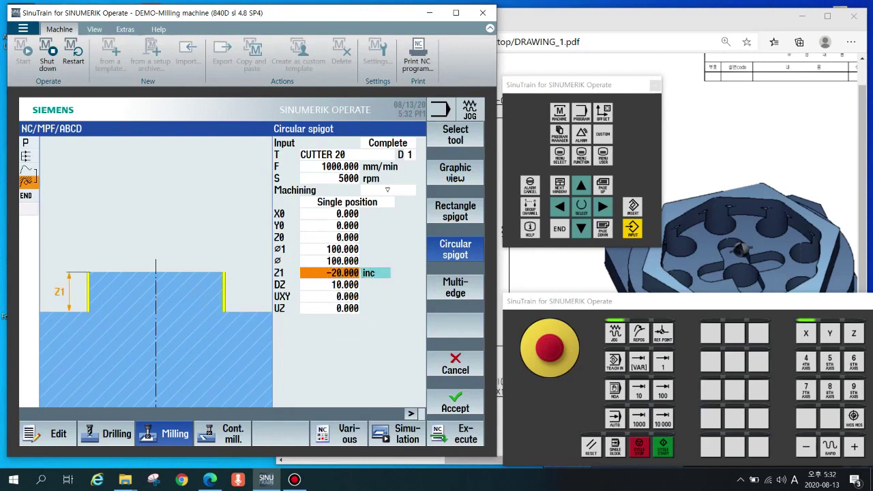
key("Down")
key("Down")
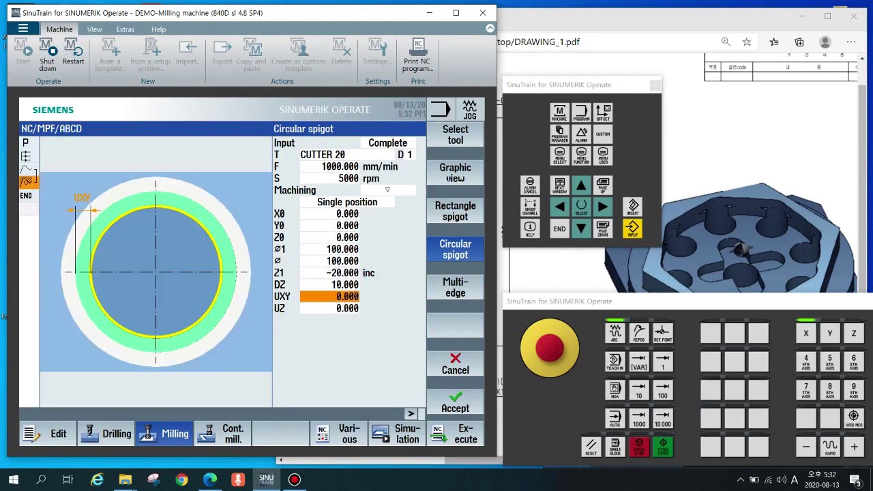
key("Down")
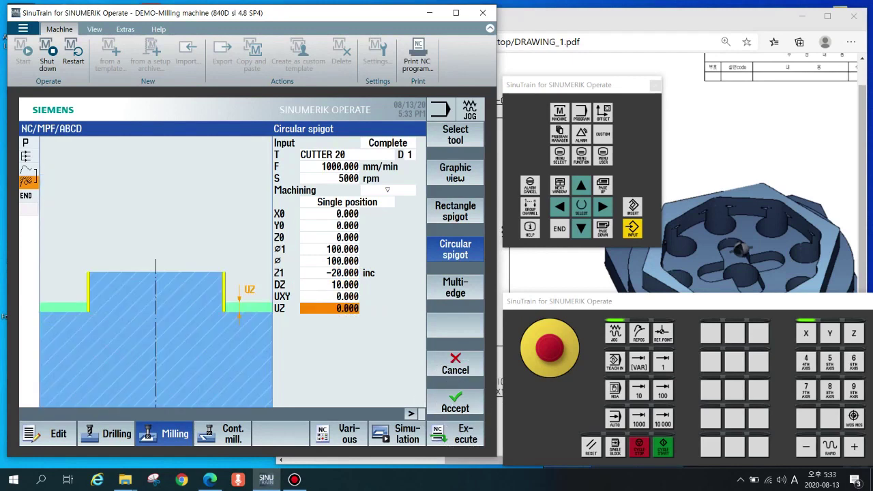
left_click(455, 403)
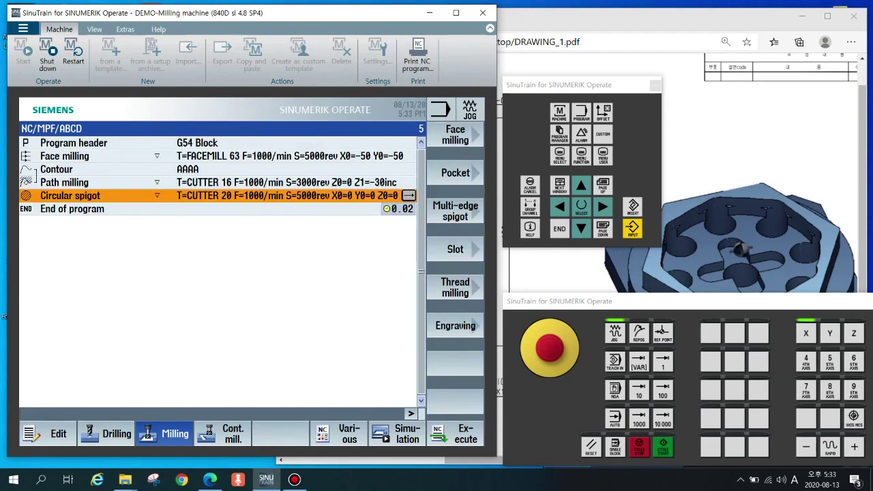
- Simulate the machining program in 3D and lower the simulation override to 105%
left_click(403, 434)
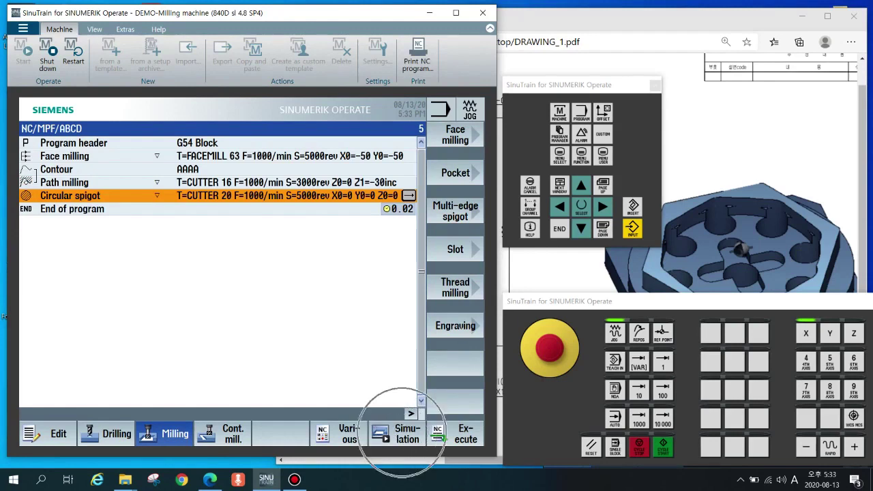
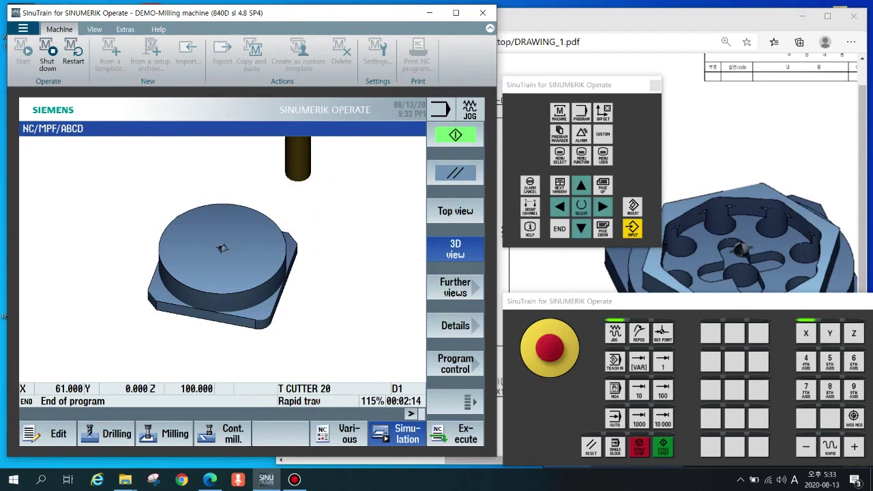
key("shift+F7")
key("shift+F3")
key("shift+F3")
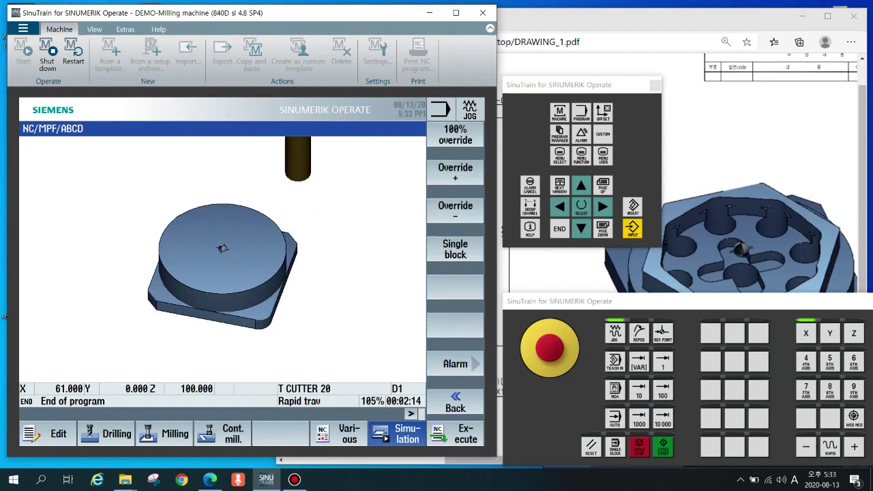
key("shift+F8")
key("shift+F1")
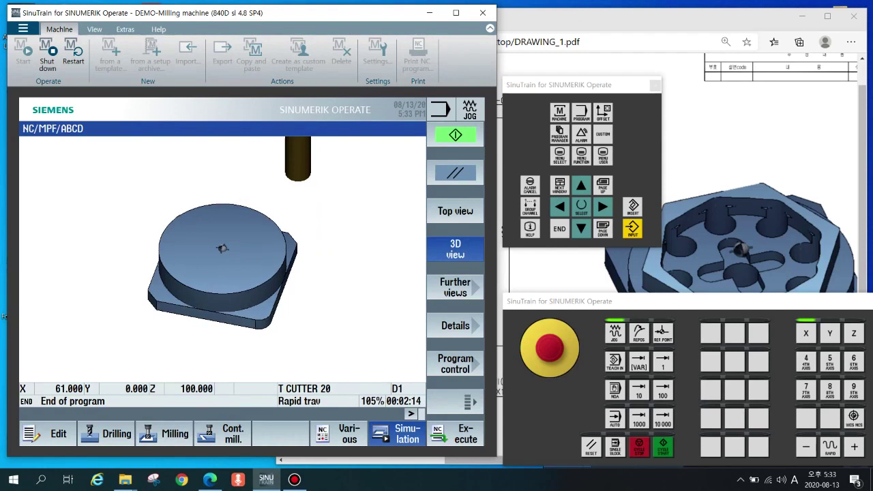
- Inspect the simulated part from a steeper angle and compare it with the 3D part in DRAWING_1.pdf
mouse_move(224, 259)
middle_mouse_down()
mouse_move(222, 235)
mouse_move(242, 269)
mouse_move(212, 249)
middle_mouse_up()
left_click_drag(227, 231, 222, 253)
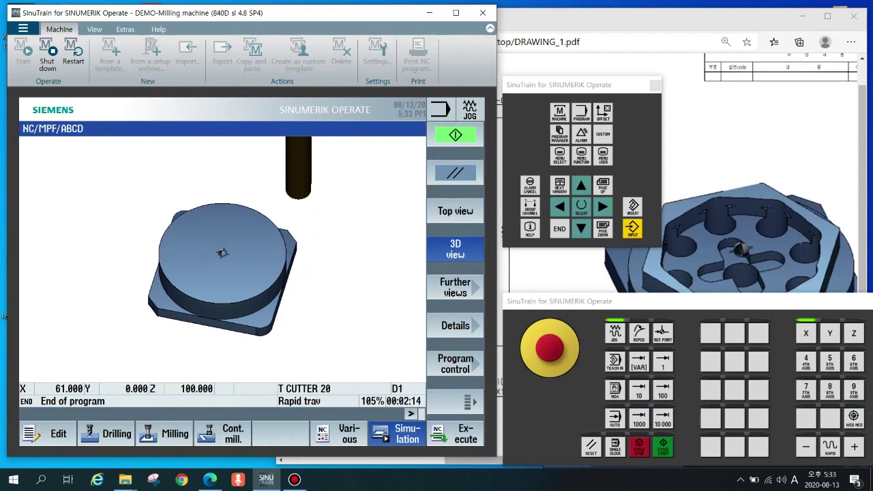
key("alt+Tab")
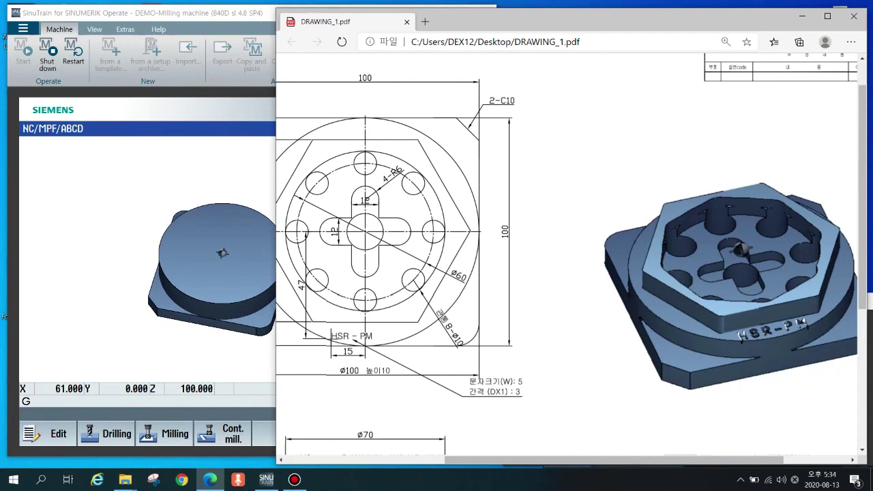
key("alt+Tab")
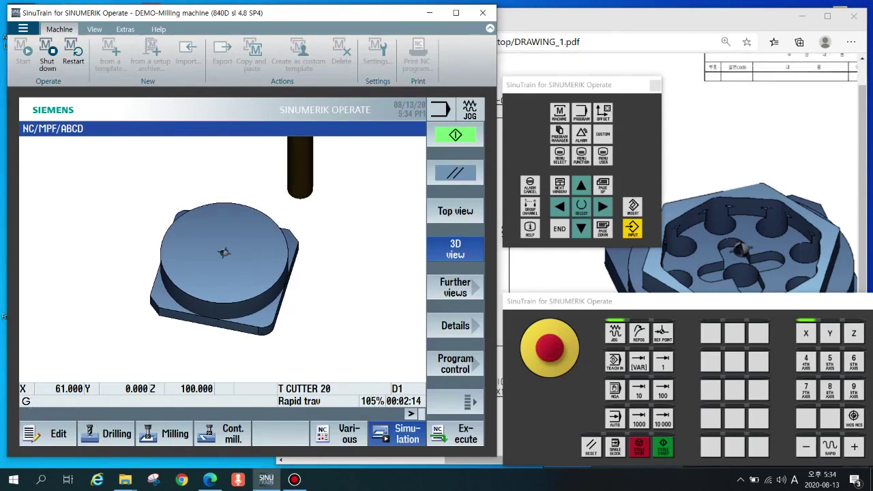
- Return to the program editor and open a new Multi-edge spigot cycle after the circular spigot
left_click(48, 434)
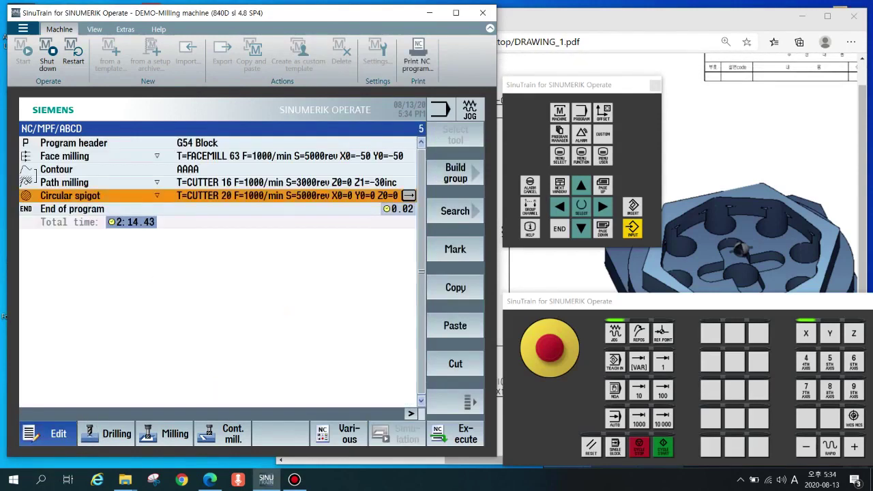
key("ctrl+b")
key("ctrl+c")
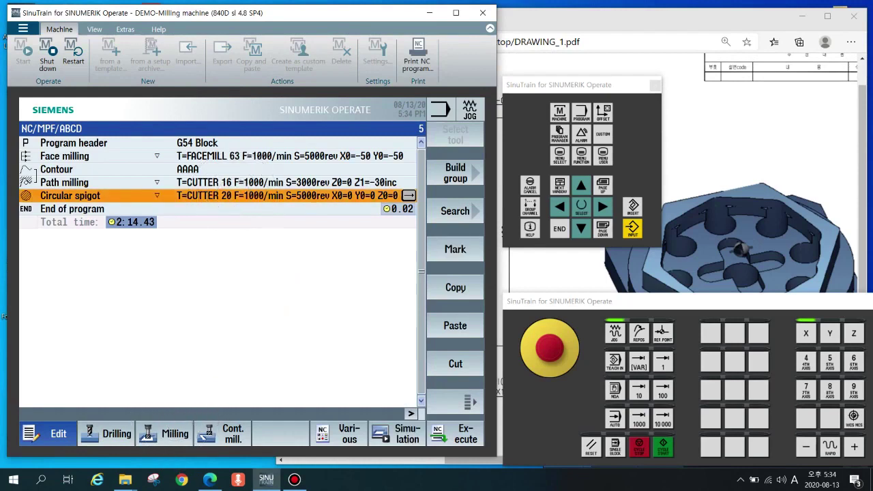
left_click(175, 434)
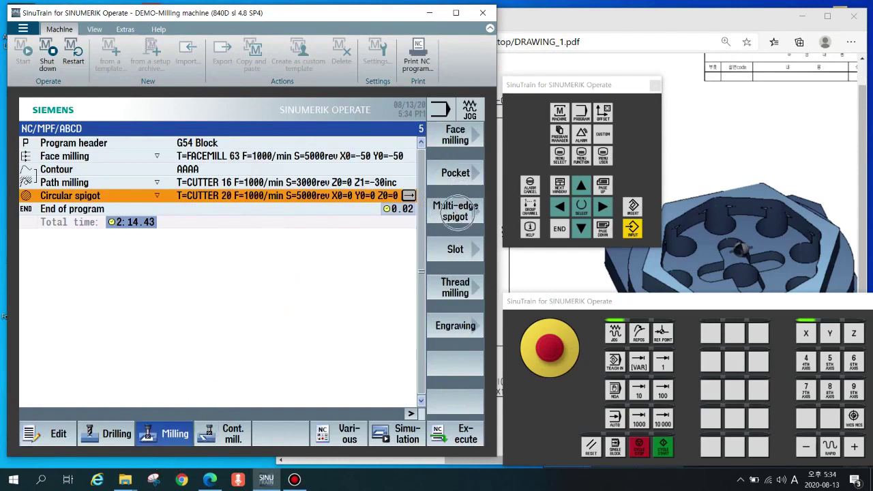
left_click(455, 211)
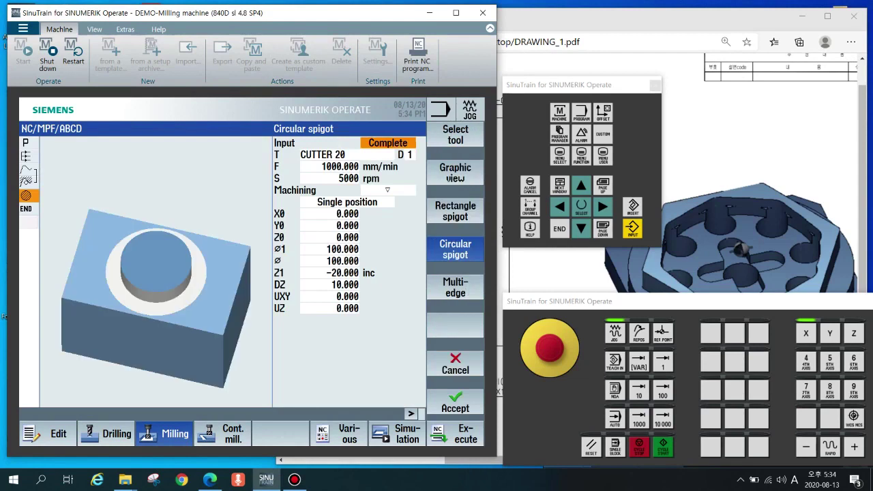
left_click(455, 211)
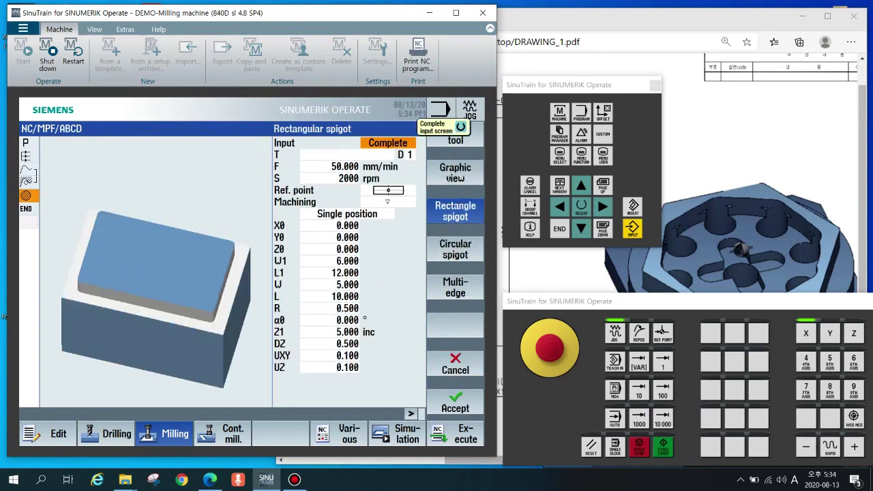
left_click(455, 249)
left_click(455, 287)
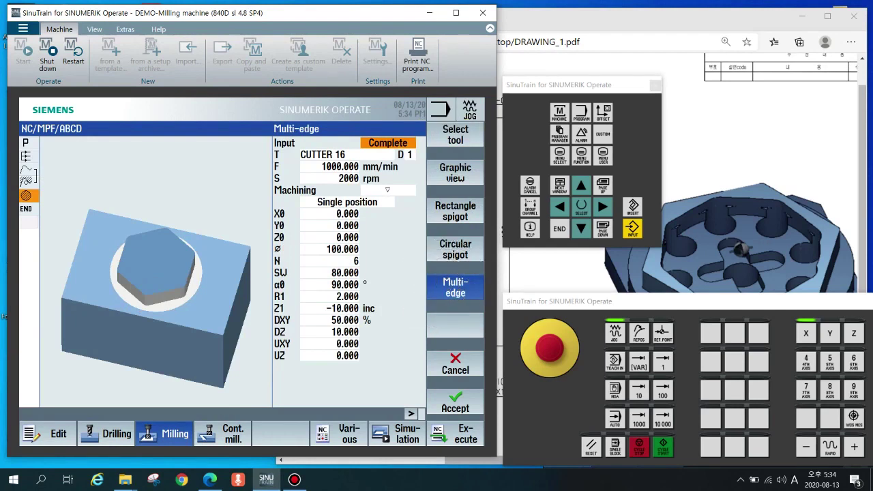
- Select CUTTER 16 from the tool magazine as the tool for the multi-edge cycle
key("Down")
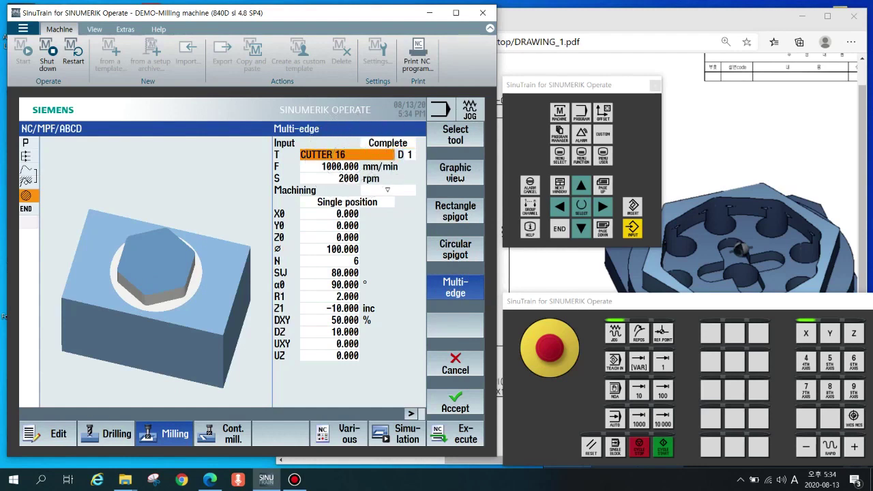
left_click(456, 135)
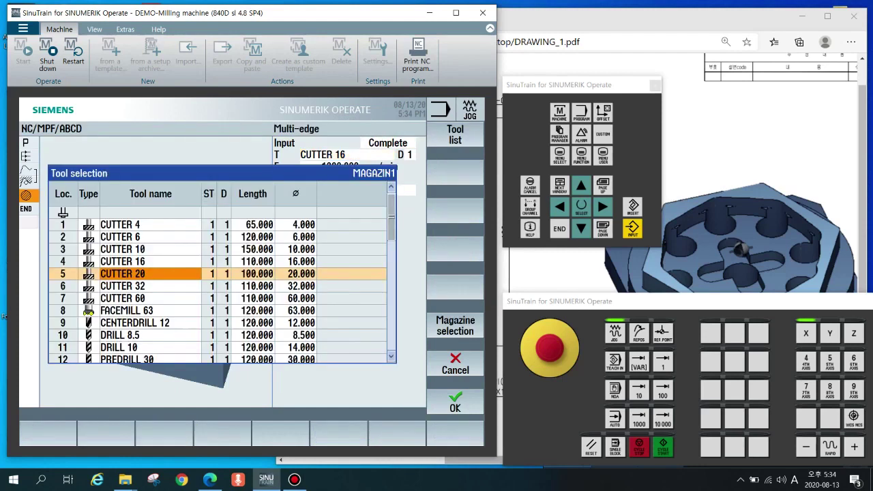
left_click(167, 260)
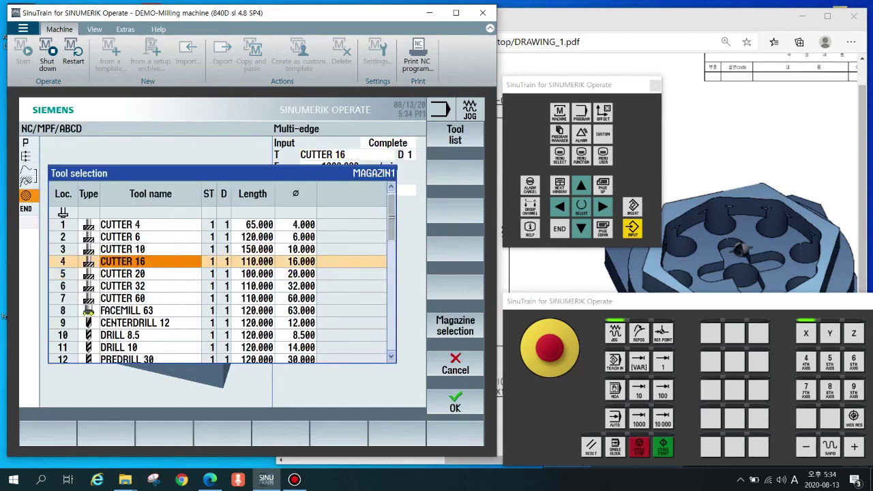
left_click(456, 402)
- Review the multi-edge cycle's feedrate, spindle speed, machining type, reference point coordinates and blank diameter
left_click(329, 166)
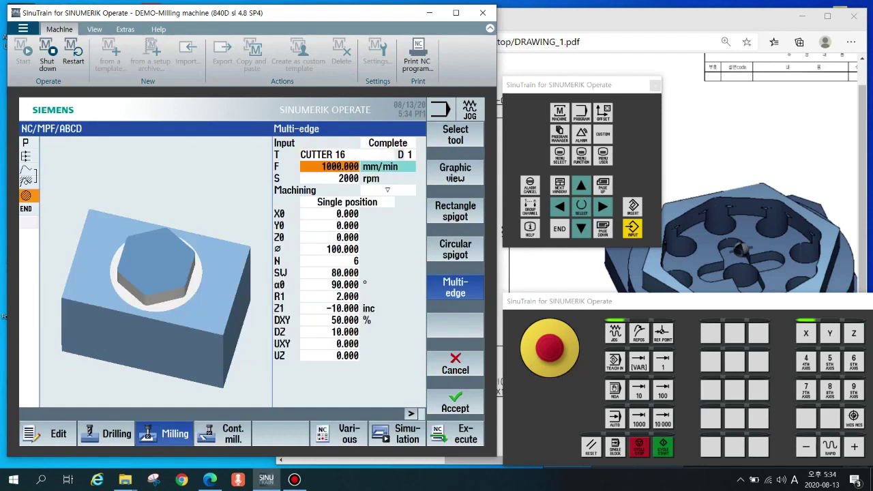
left_click(341, 179)
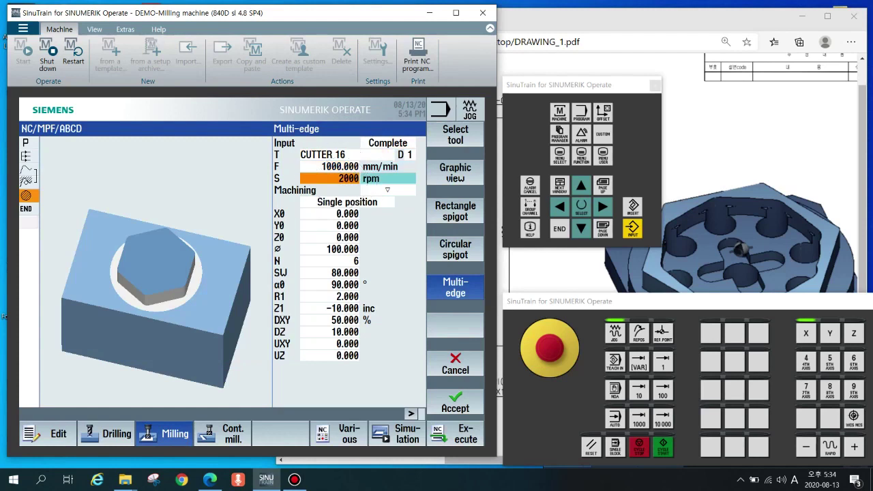
left_click(340, 167)
left_click(346, 175)
left_click(387, 190)
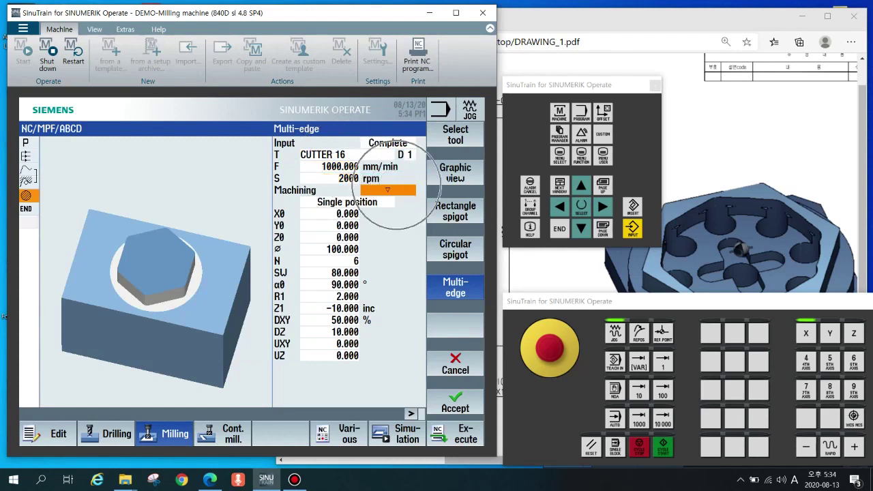
left_click(347, 201)
left_click(366, 207)
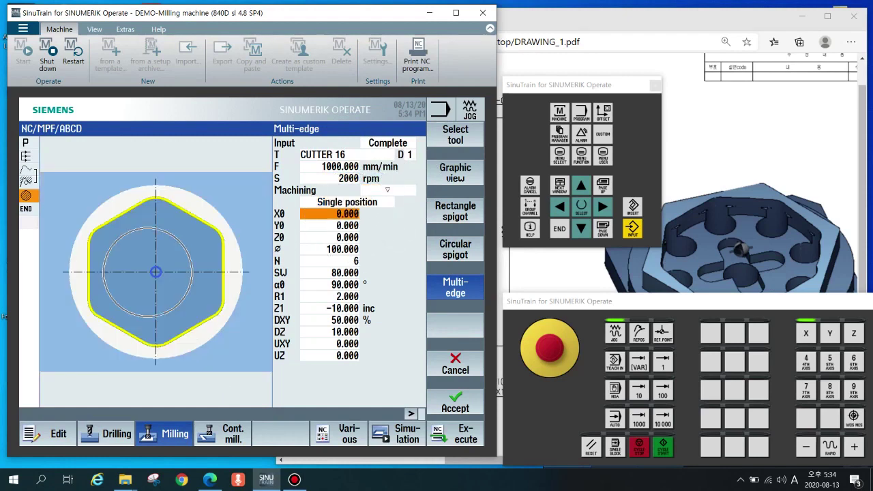
key("Down")
key("Down")
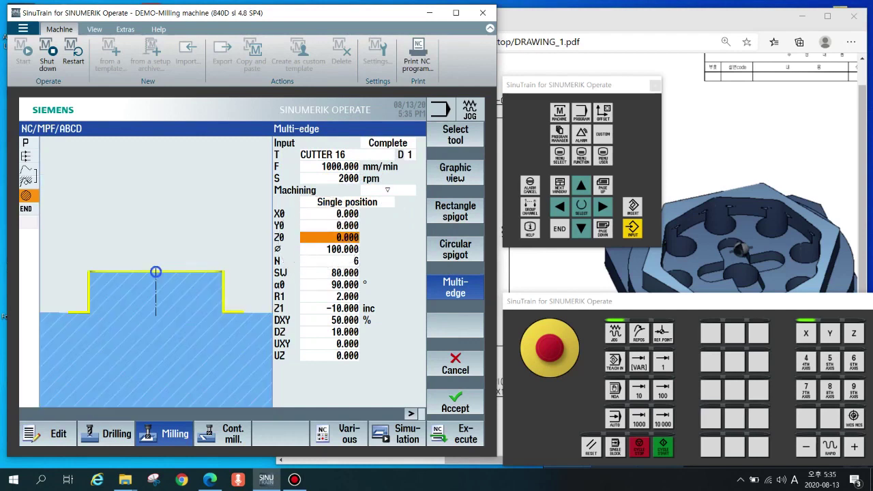
key("Down")
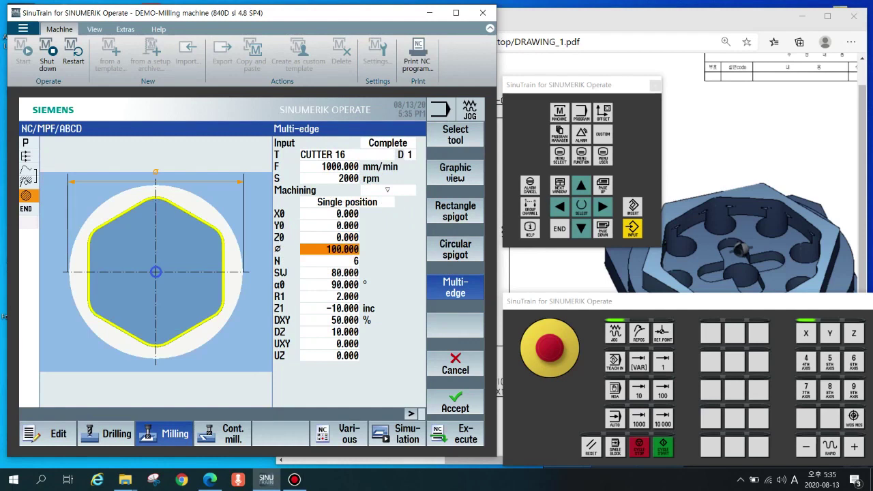
key("ctrl")
key("ctrl")
key("ctrl")
key("ctrl")
- Set the multi-edge spigot's number of edges N to 6
key("Down")
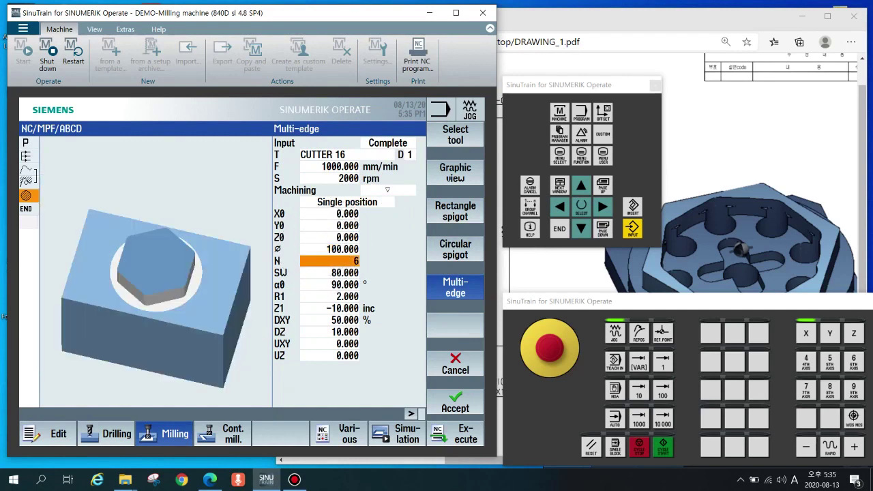
key("ctrl")
key("ctrl")
key("ctrl")
type("6")
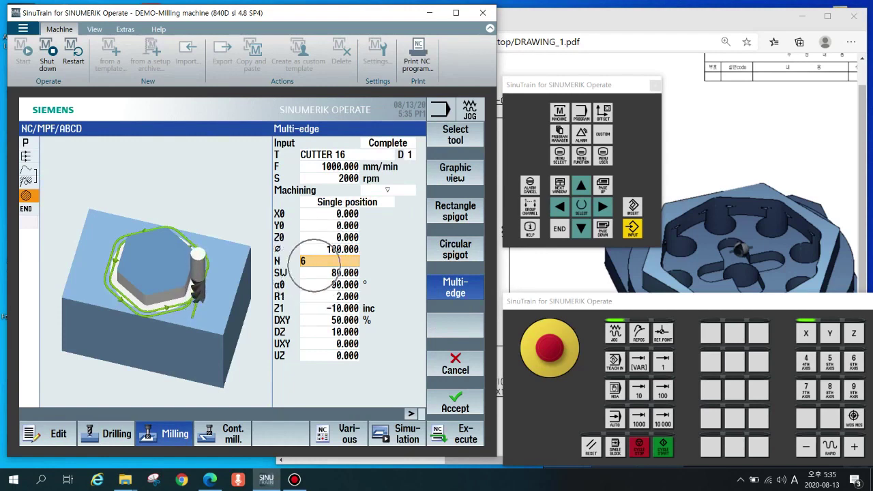
key("Return")
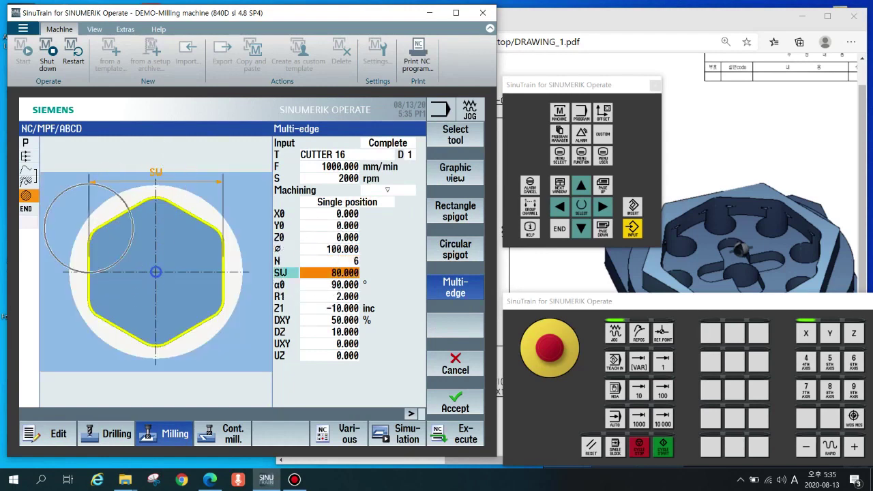
- Check the hexagon's width across flats SW against the dimensioned top view in DRAWING_1.pdf
key("alt+Tab")
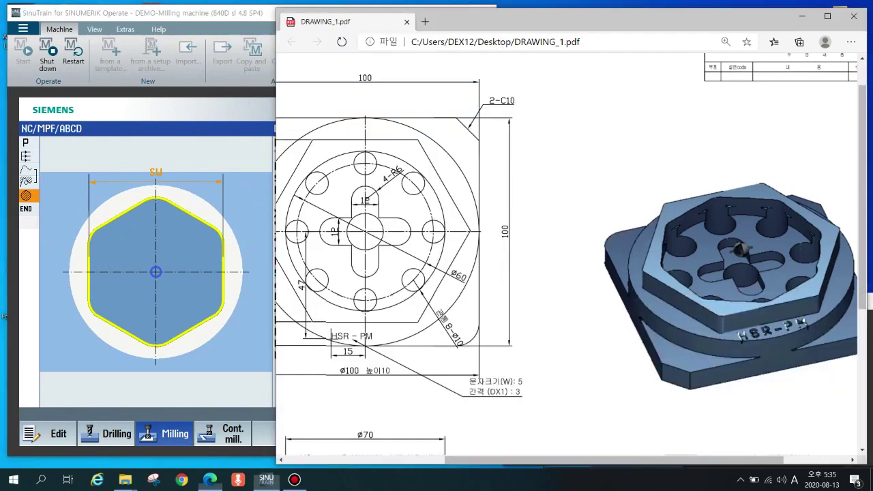
scroll(566, 254, "up", 1)
scroll(566, 254, "down", 3)
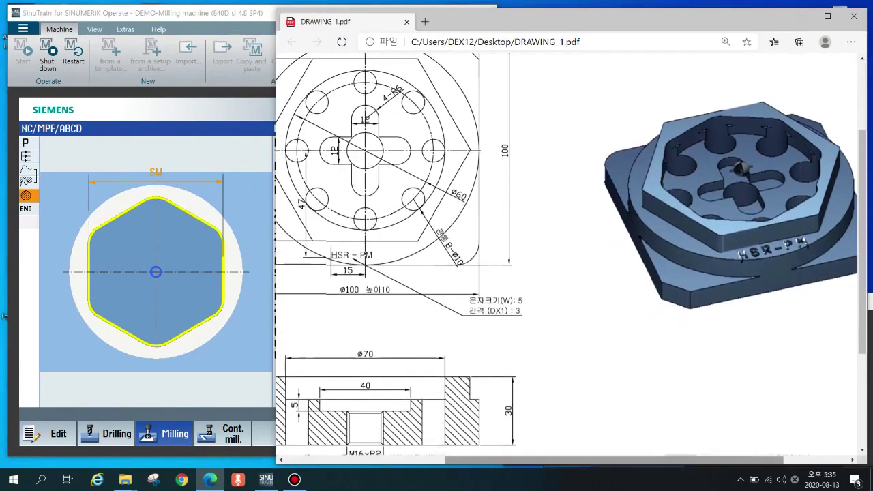
scroll(566, 254, "left", 2)
scroll(566, 253, "up", 3)
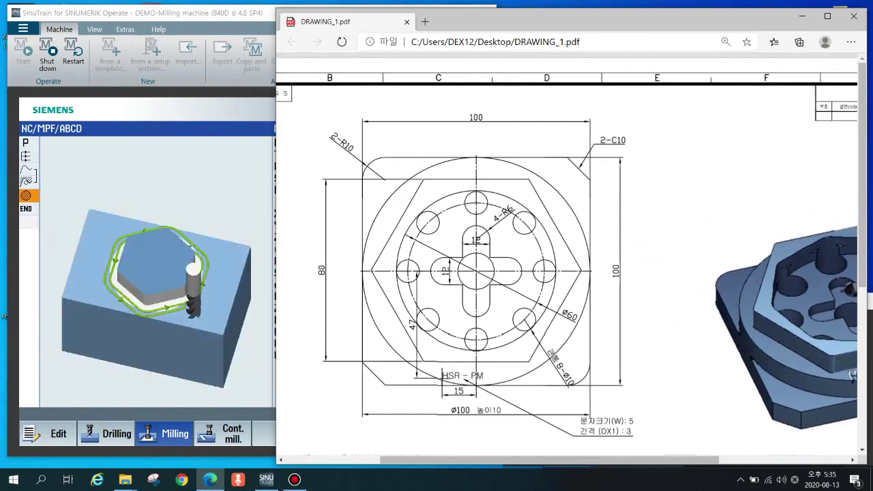
key("ctrl")
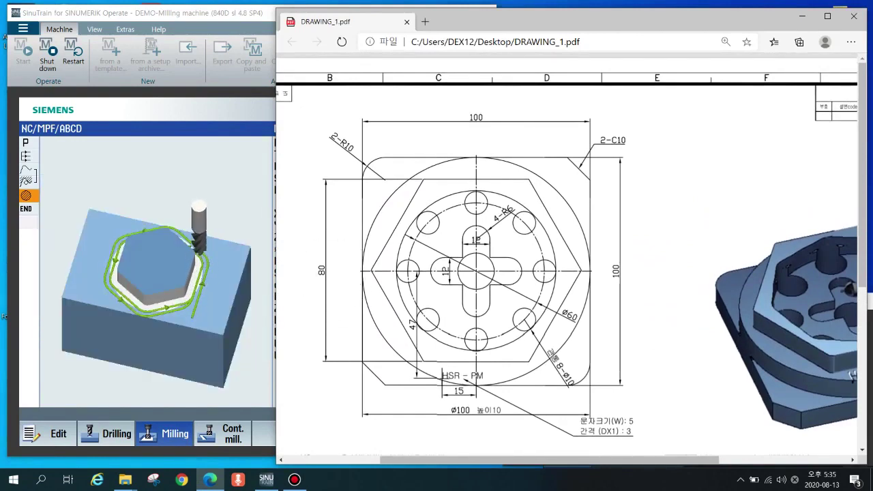
key("alt+Tab")
left_click(329, 273)
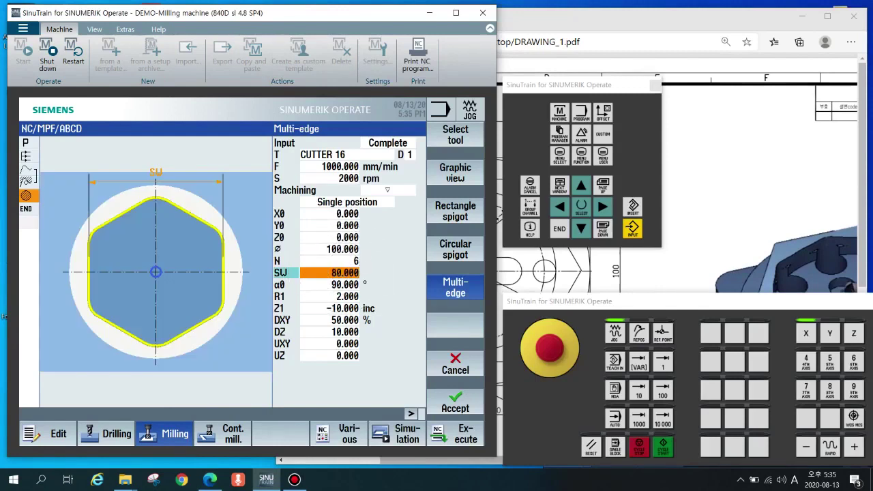
- Set the hexagon's angle of rotation α0 to 0 degrees
left_click(344, 285)
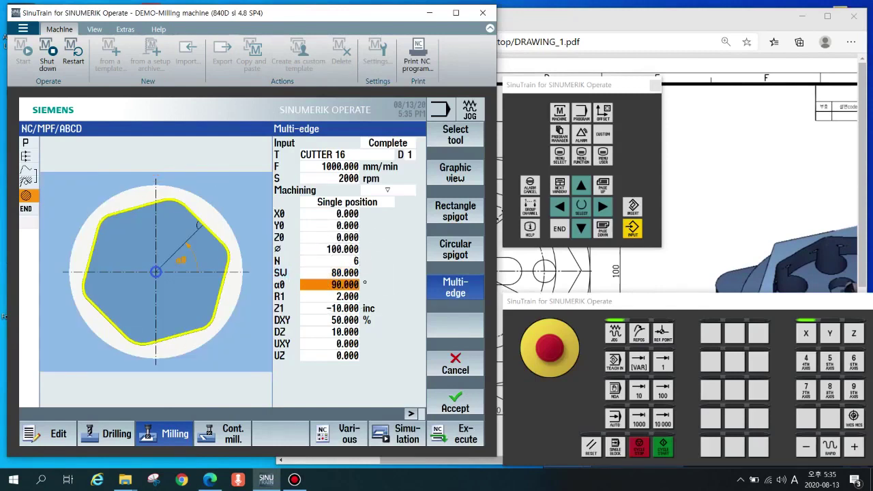
type("0")
key("Return")
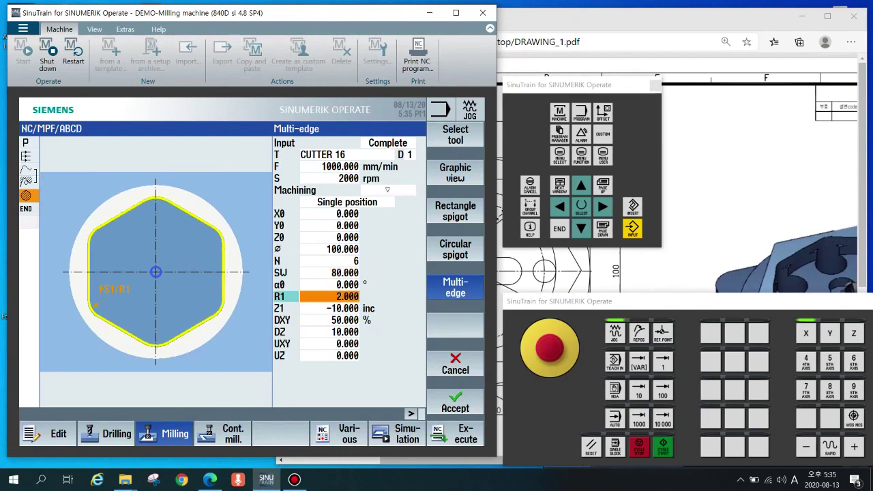
key("Up")
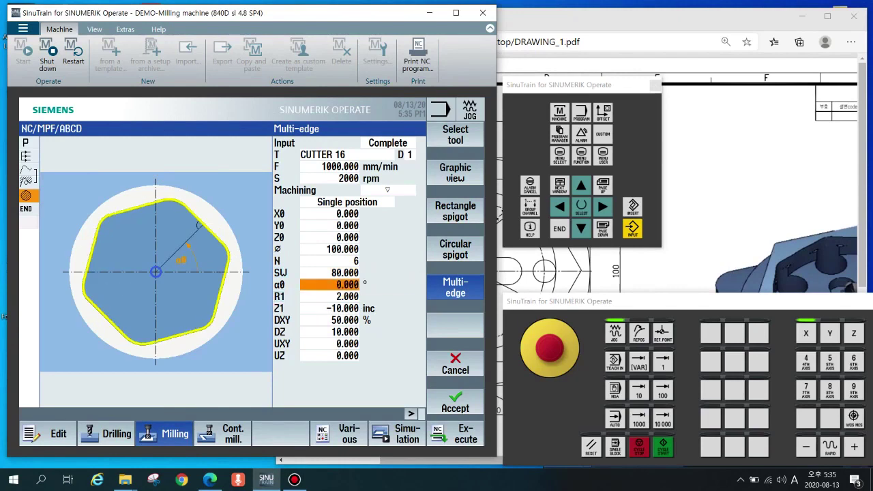
- Switch the hexagon's corner parameter from rounding R1 to chamfer FS1 and set it to 0
key("Down")
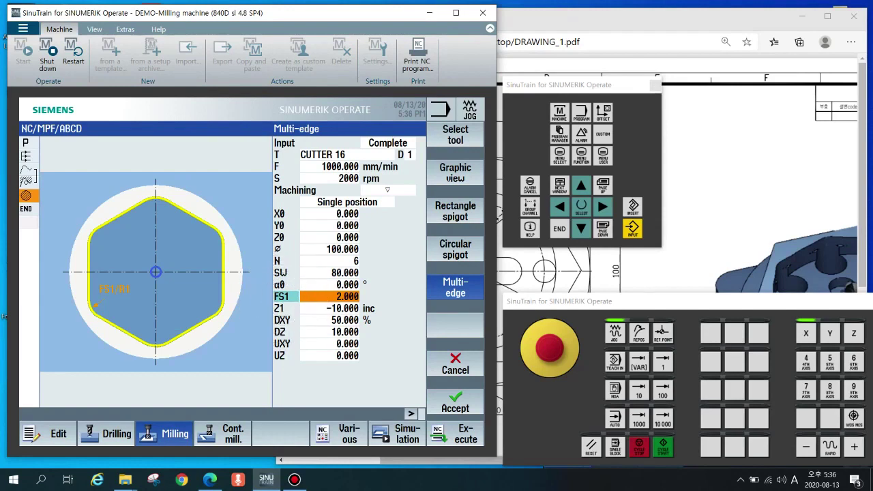
type("0")
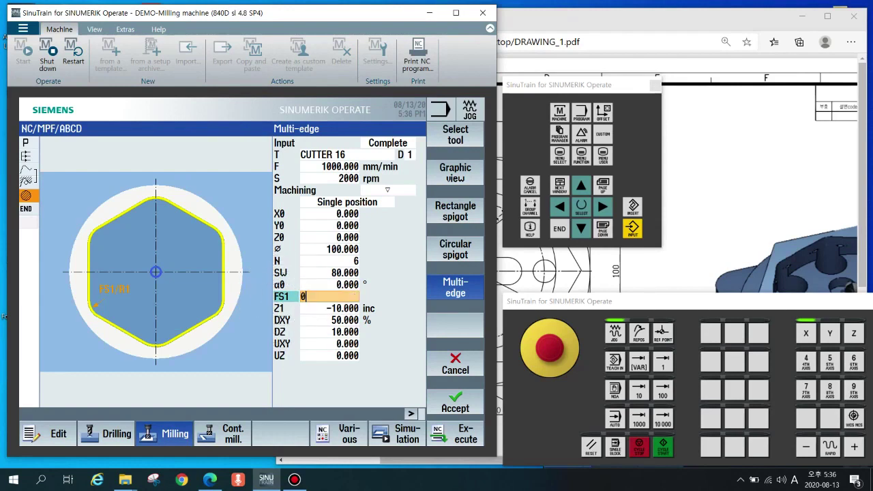
key("Return")
key("Up")
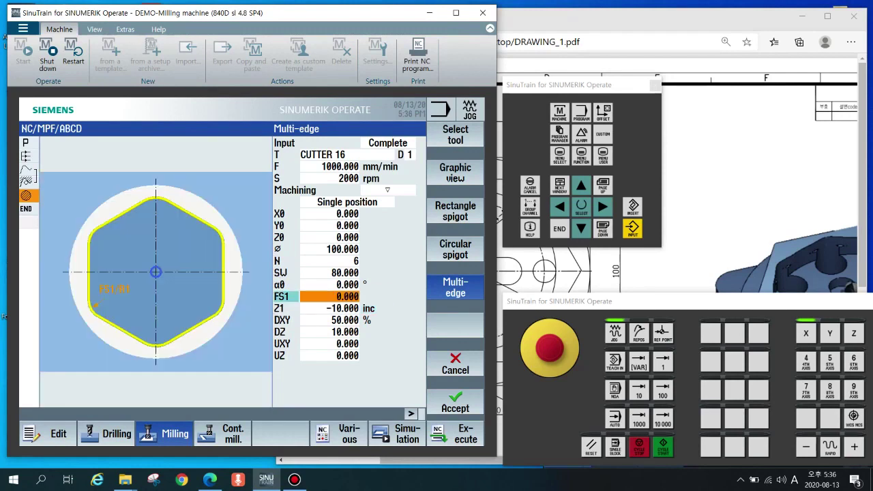
- Check the hexagon's Z1 depth against the section view and 3D part in DRAWING_1.pdf, and return to the cycle's infeed parameters
key("Down")
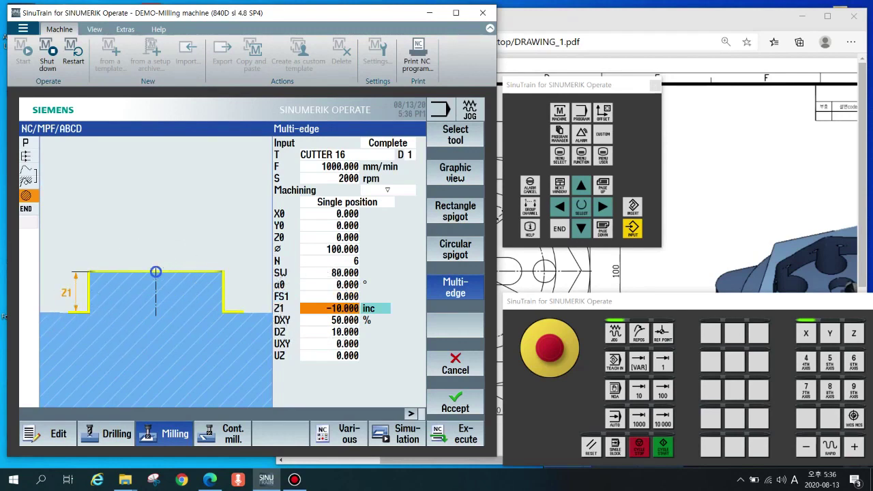
key("alt+Tab")
scroll(571, 254, "down", 2)
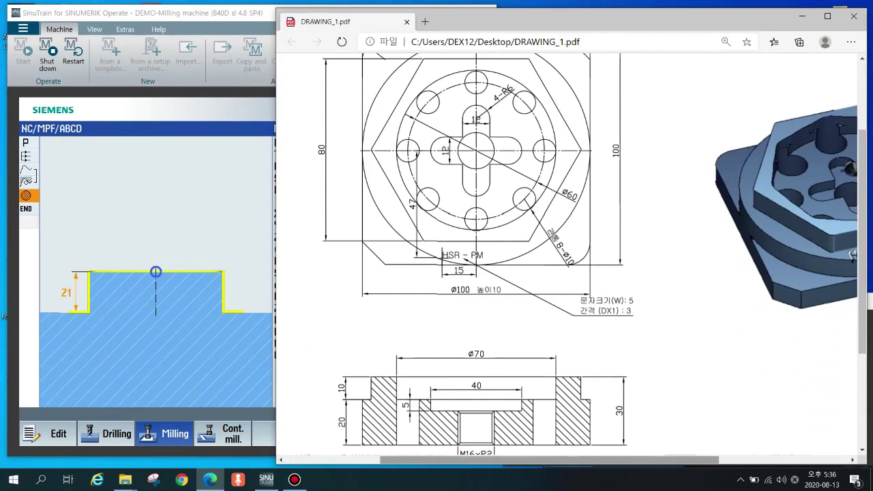
scroll(573, 252, "right", 3)
key("ctrl")
key("ctrl")
key("ctrl")
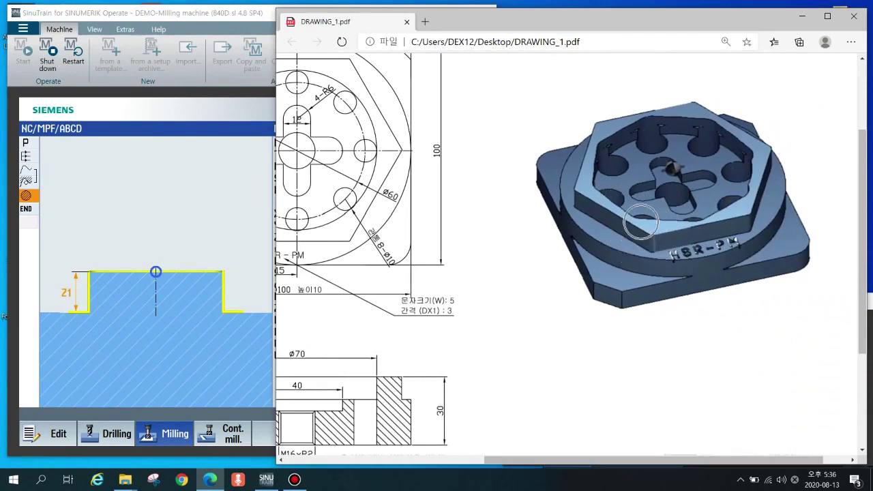
key("ctrl")
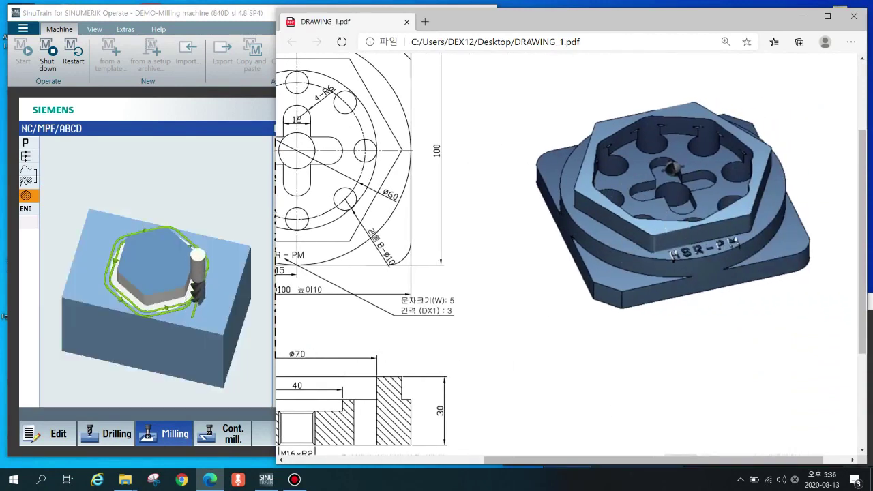
key("alt+Tab")
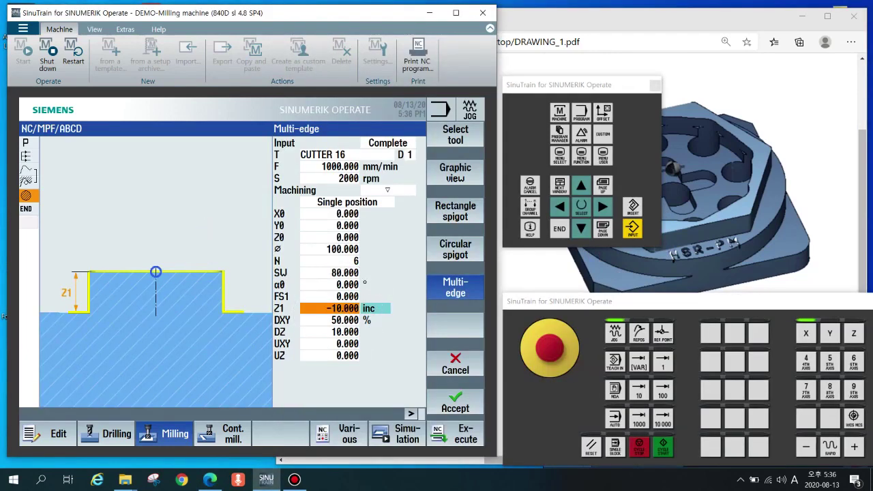
key("Down")
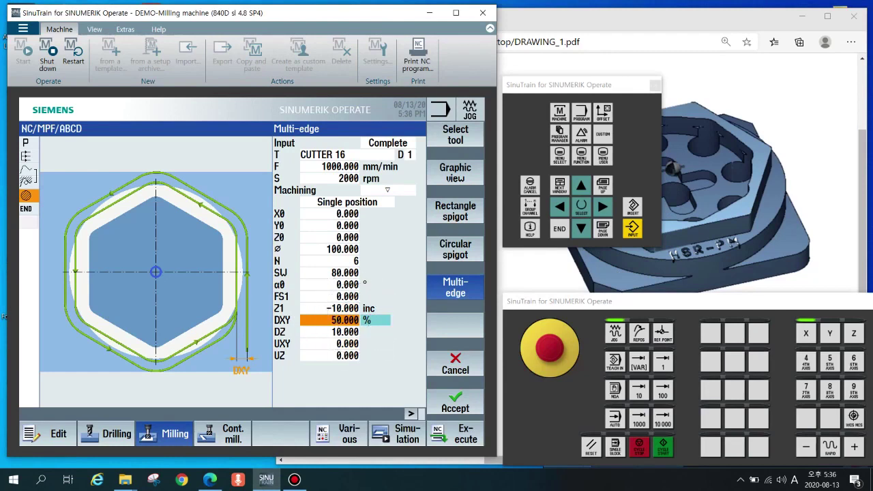
- Keep the hexagon's DZ infeed at 10 and both finishing allowances UXY and UZ at 0, and accept the Multi-edge cycle into the program
key("Down")
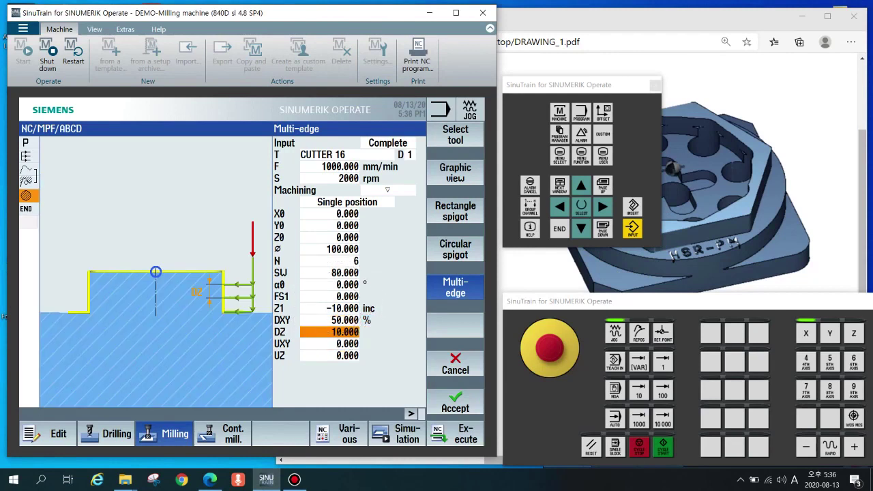
left_click(339, 336)
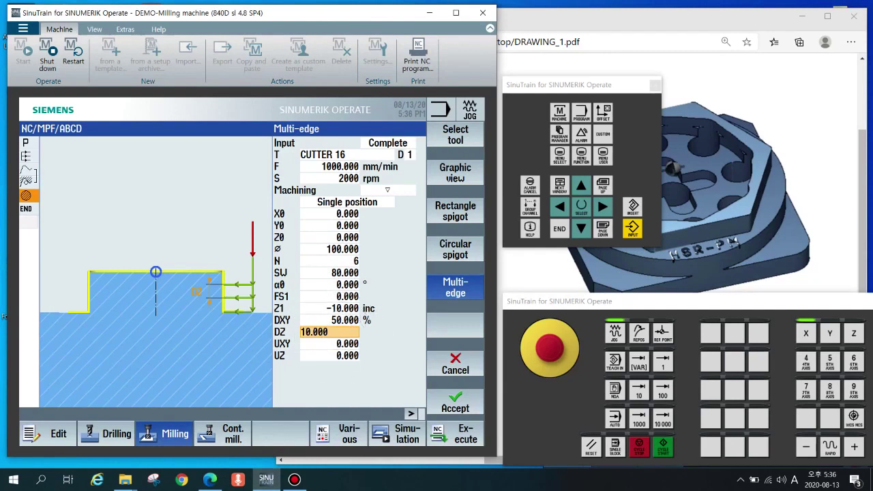
key("Down")
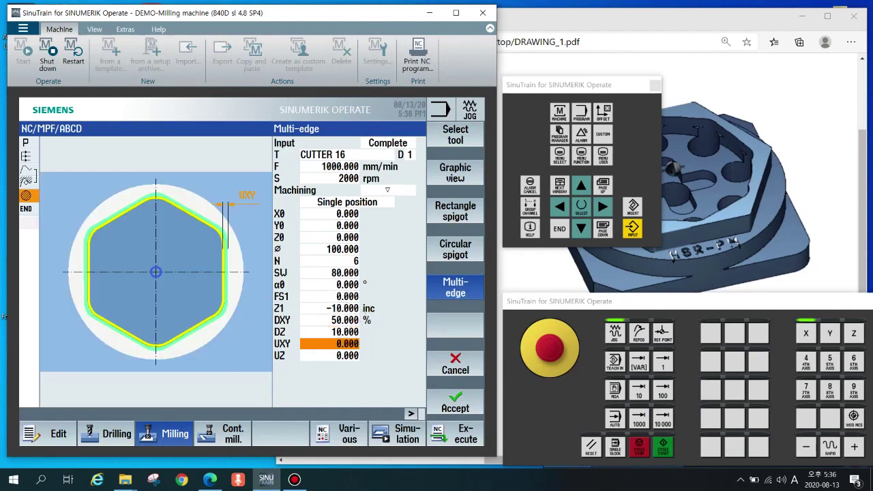
key("Down")
key("Up")
key("Down")
key("Up")
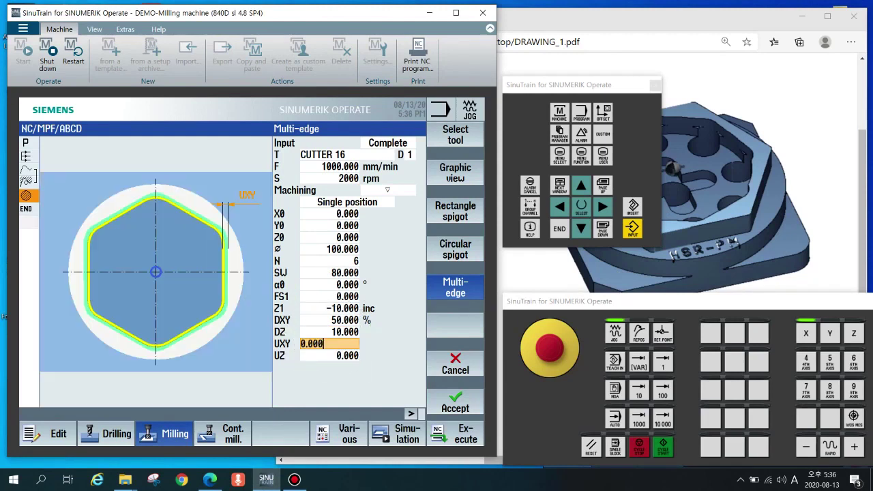
key("Down")
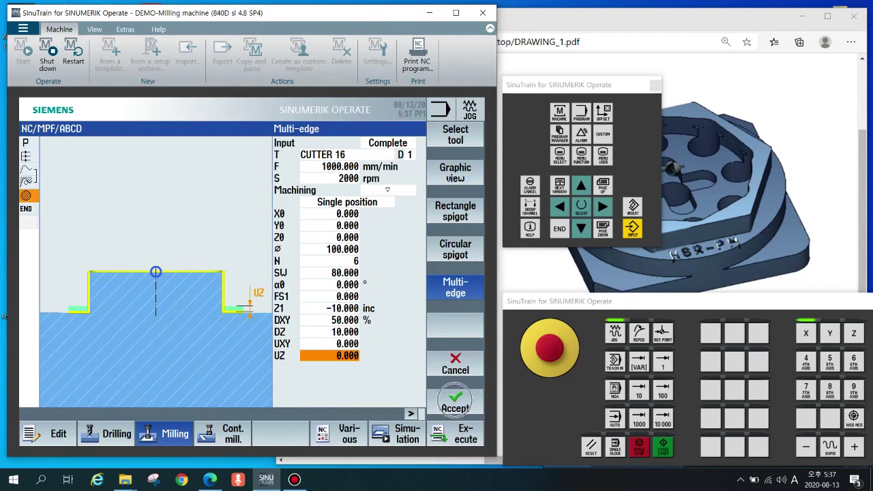
left_click(455, 401)
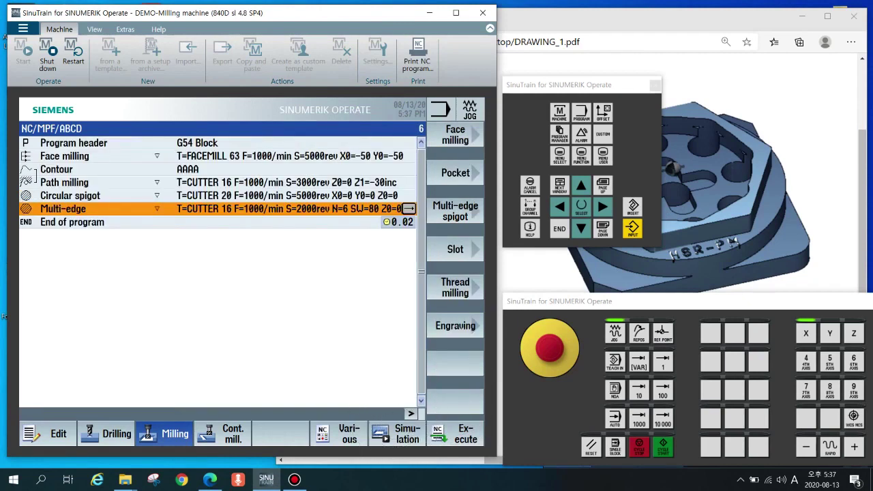
- Simulate program ABCD and compare the hexagon's orientation in top view with the dimensioned top view in DRAWING_1.pdf
left_click(401, 434)
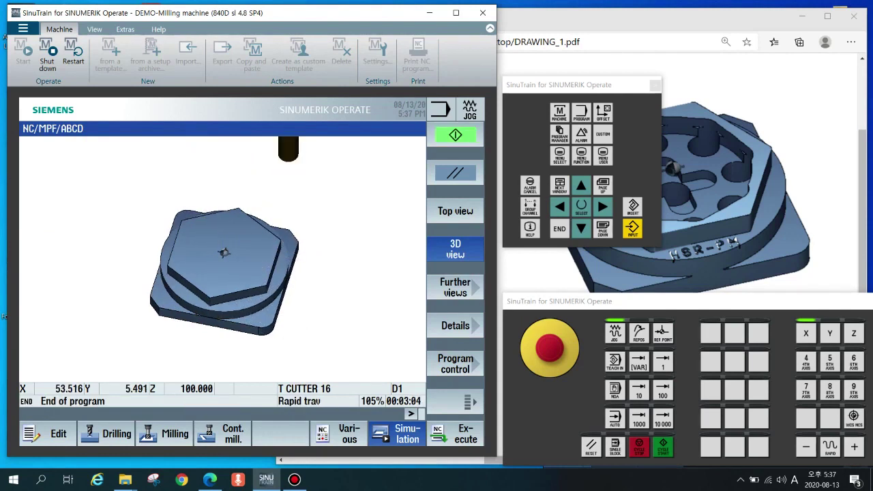
key("shift+F3")
key("alt+Tab")
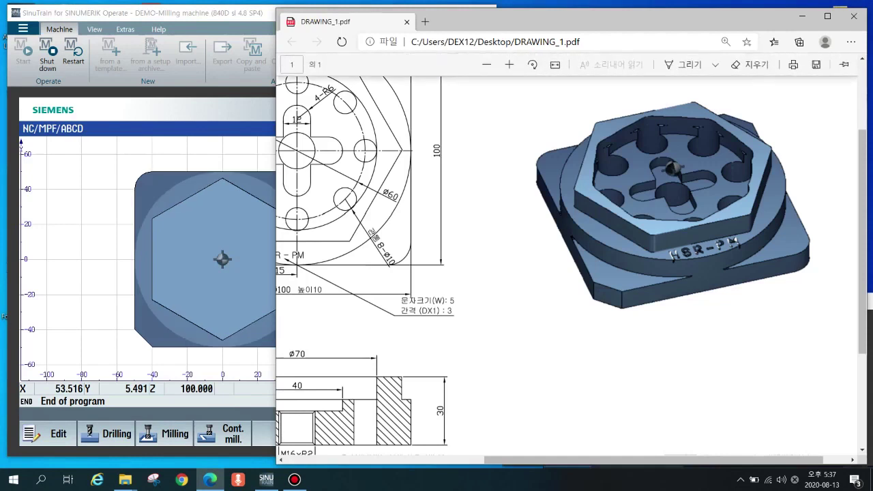
left_click_drag(653, 459, 571, 460)
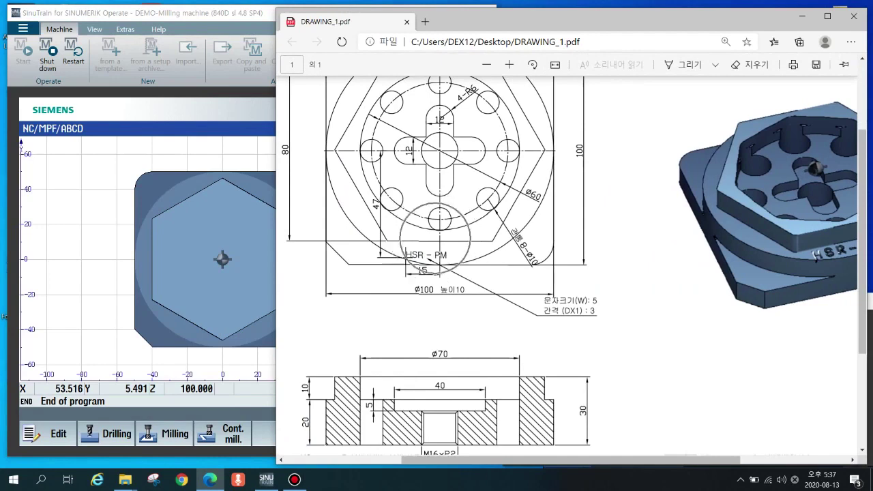
key("alt+Tab")
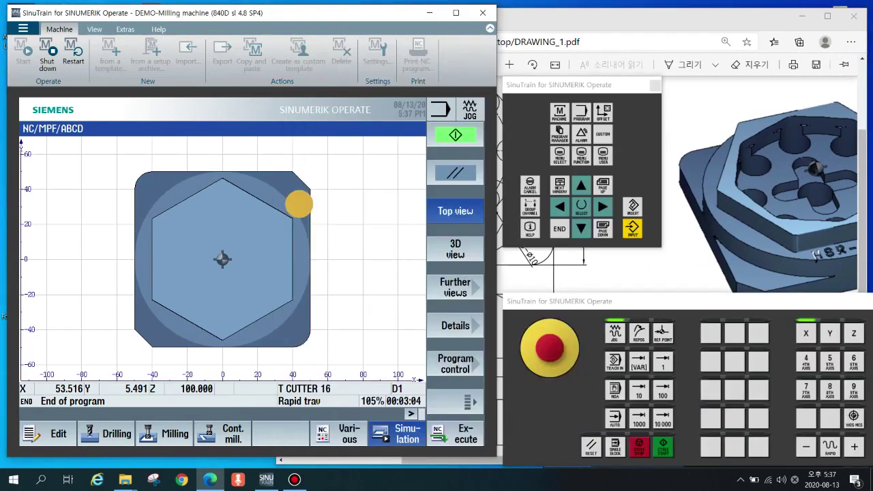
key("ctrl")
key("ctrl")
key("ctrl")
key("ctrl")
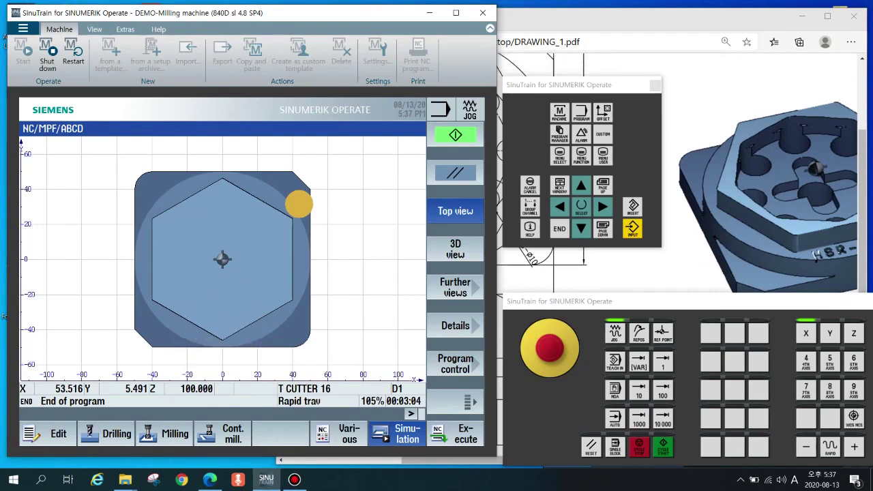
- Reopen the Multi-edge cycle from the program and set the hexagon's angle of rotation α0 to 90 degrees, accepting the change
left_click(57, 432)
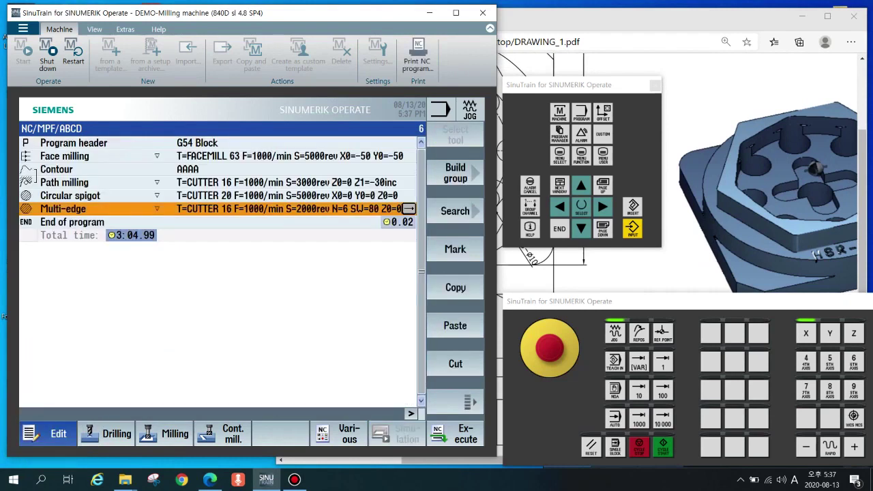
left_click(211, 214)
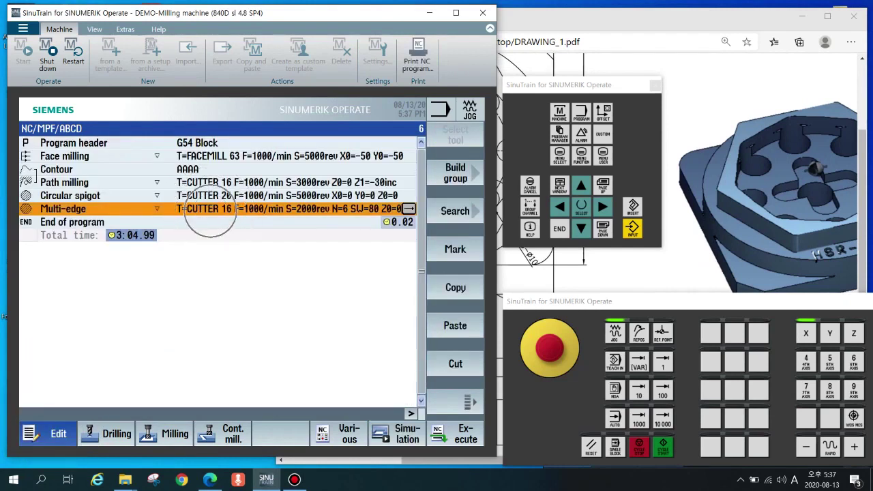
left_click(404, 207)
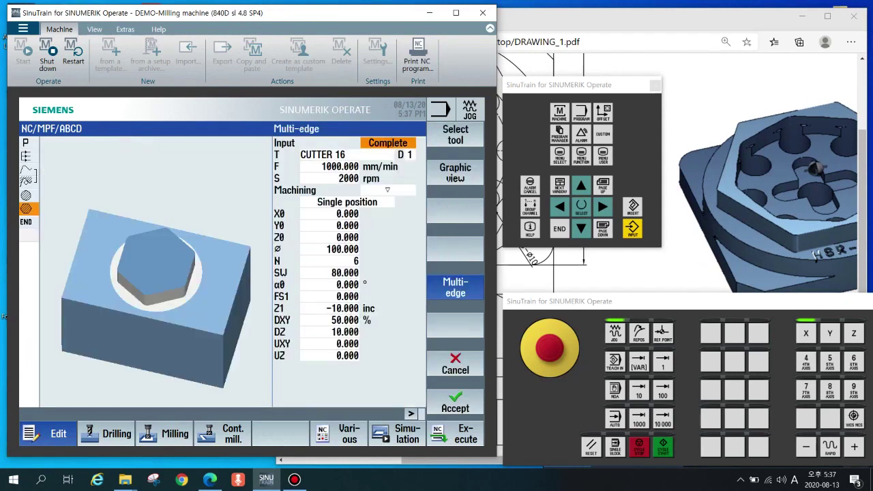
left_click(461, 127)
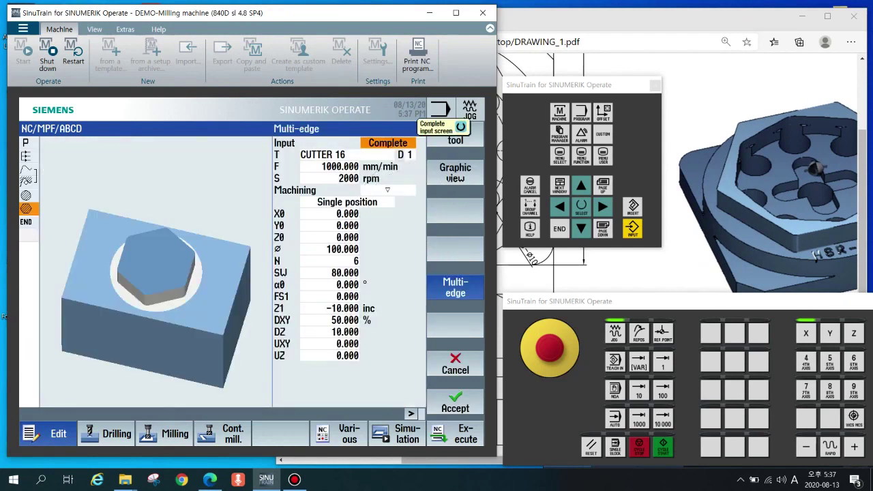
left_click(330, 285)
type("90")
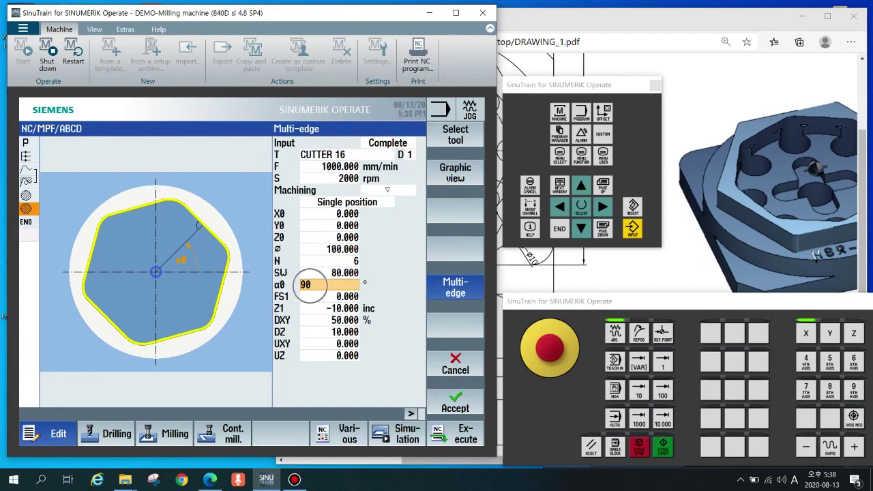
left_click(310, 285)
key("ctrl")
key("ctrl")
left_click(468, 402)
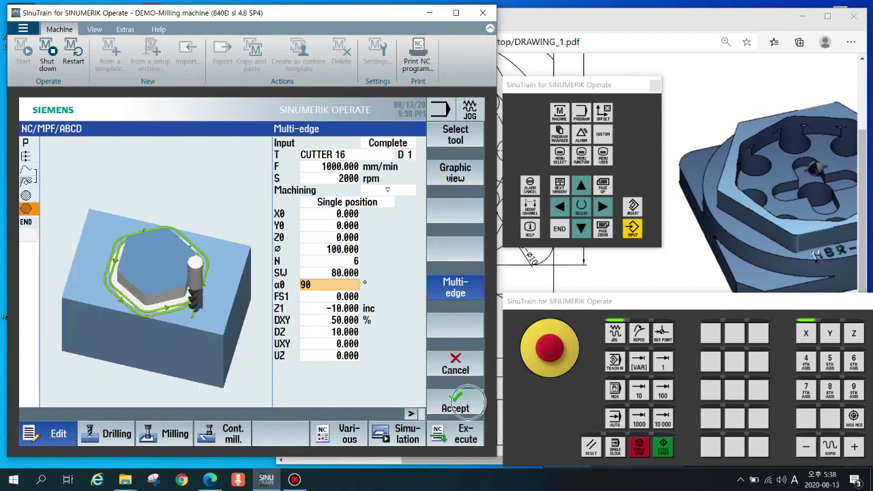
- Rerun the simulation in 3D view and examine the hexagon's orientation relative to the chamfered and rounded base corners from all sides
left_click(393, 428)
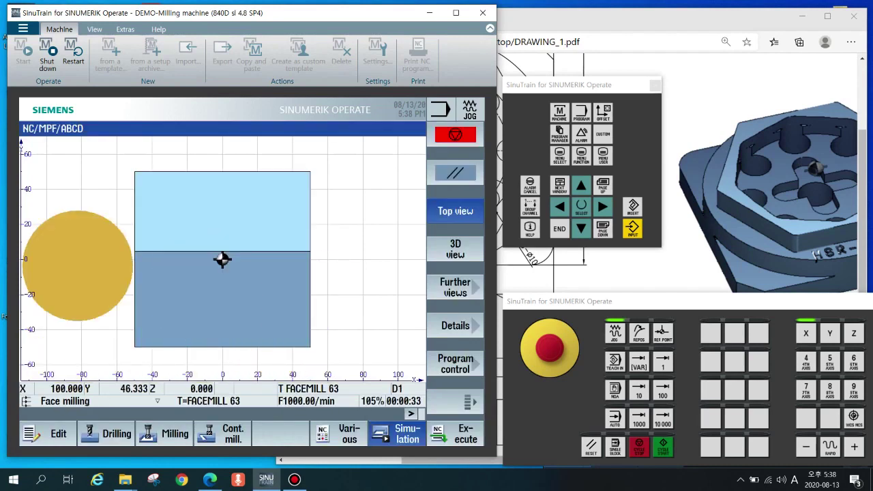
left_click(455, 249)
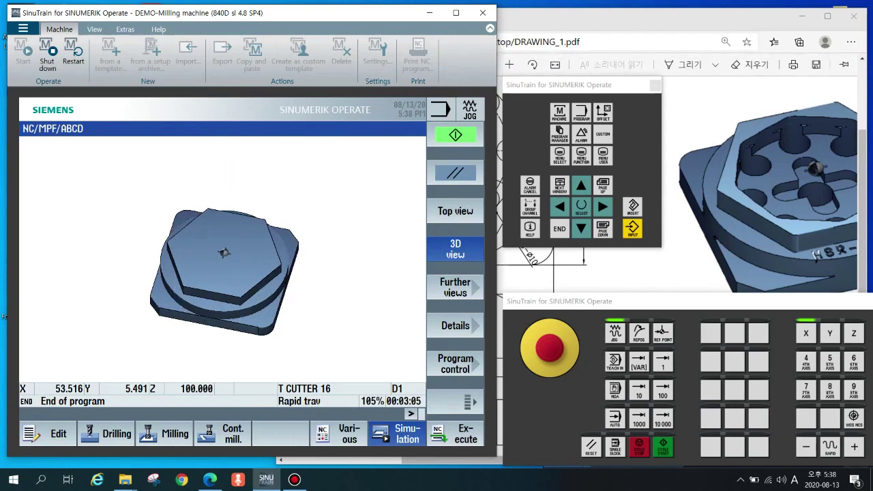
key("shift+Right")
key("shift+Right")
key("shift+Right")
key("shift+Right")
key("shift+Right")
key("shift+Right")
key("shift+Right")
key("shift+Right")
key("shift+Right")
key("shift+Right")
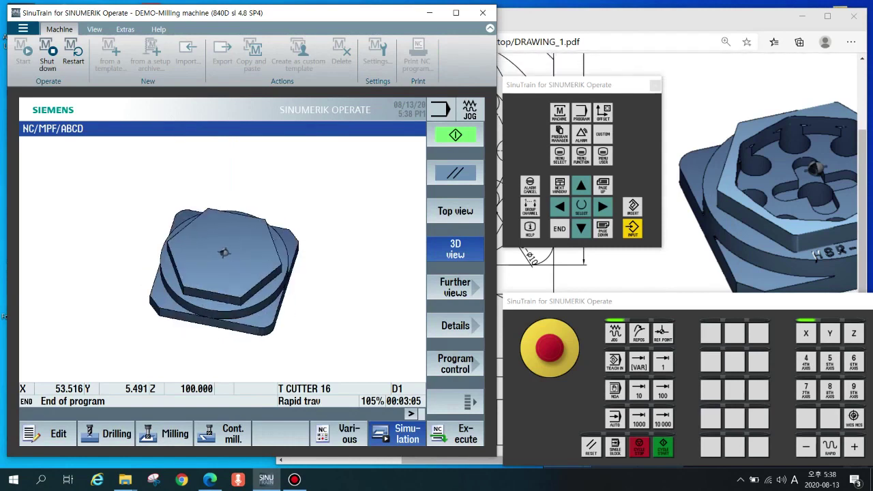
key("shift+Right")
key("shift+Right")
key("shift+Right")
key("shift+Right")
key("shift+Right")
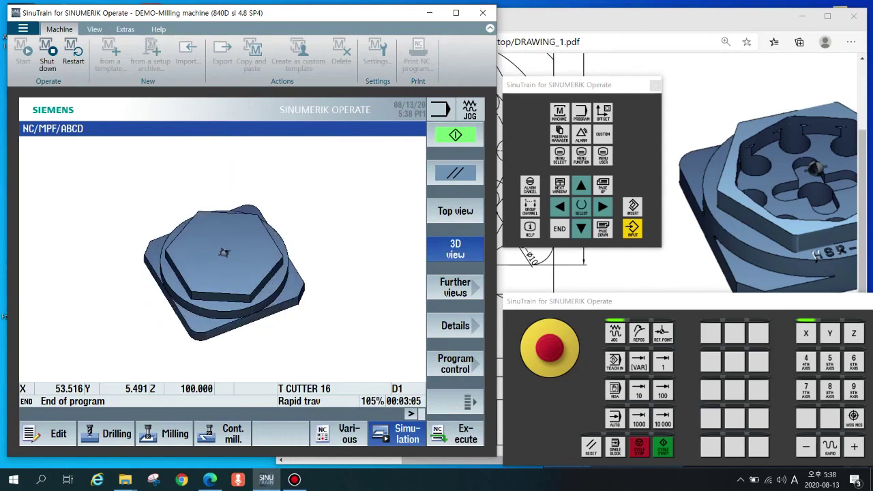
key("shift+Right")
key("shift+Right")
left_click_drag(162, 139, 267, 135)
key("shift+Right")
key("shift+Right")
key("shift+Right")
key("shift+Right")
key("shift+Right")
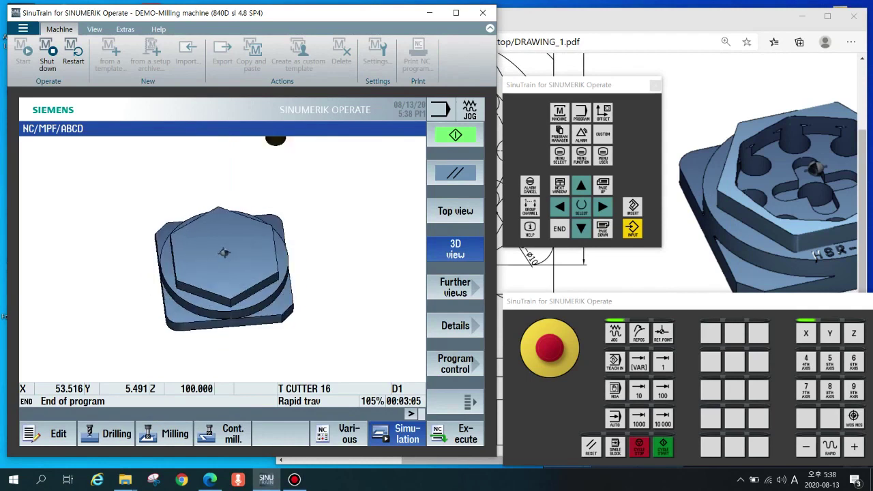
key("shift+Right")
key("shift+Right")
key("shift+Right")
key("shift+Right")
key("shift+Right")
key("shift+Right")
key("shift+Right")
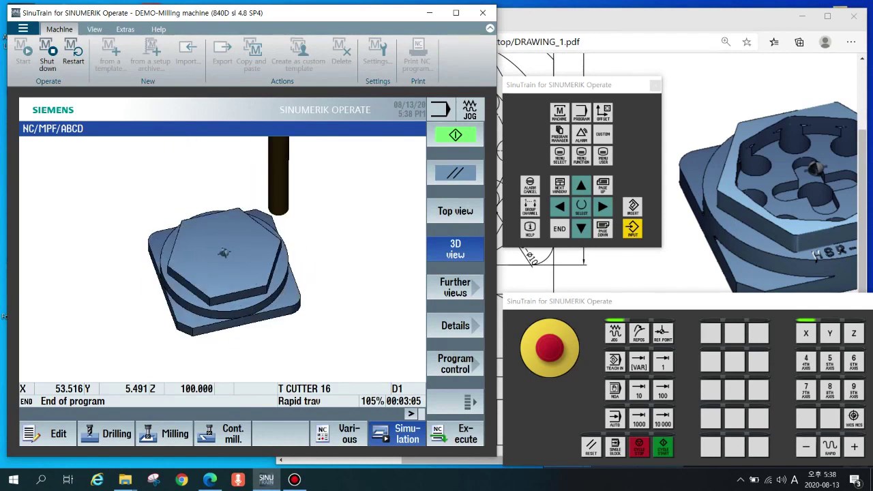
key("shift+Right")
key("shift+Right")
key("shift+Right")
key("shift+Right")
key("shift+Right")
key("shift+Right")
key("shift+Right")
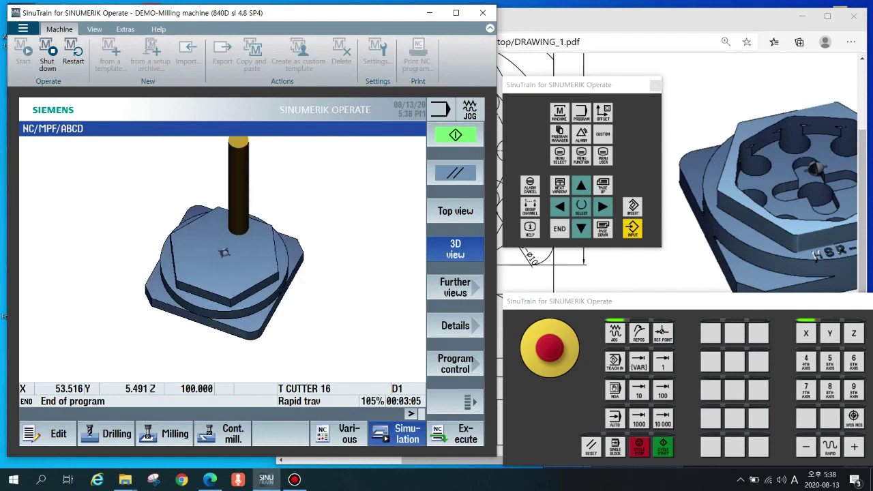
key("shift+Right")
key("shift+Right")
key("shift+Right")
key("shift+Right")
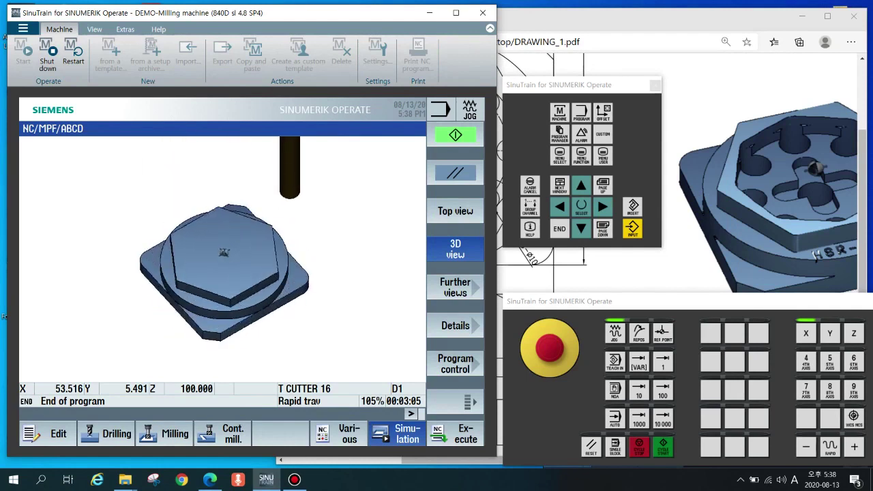
key("shift+Left")
key("shift+Left")
key("shift+Left")
key("shift+Left")
key("shift+Left")
key("shift+Left")
key("shift+Right")
key("shift+Right")
key("shift+Right")
key("shift+Left")
key("shift+Left")
key("shift+Left")
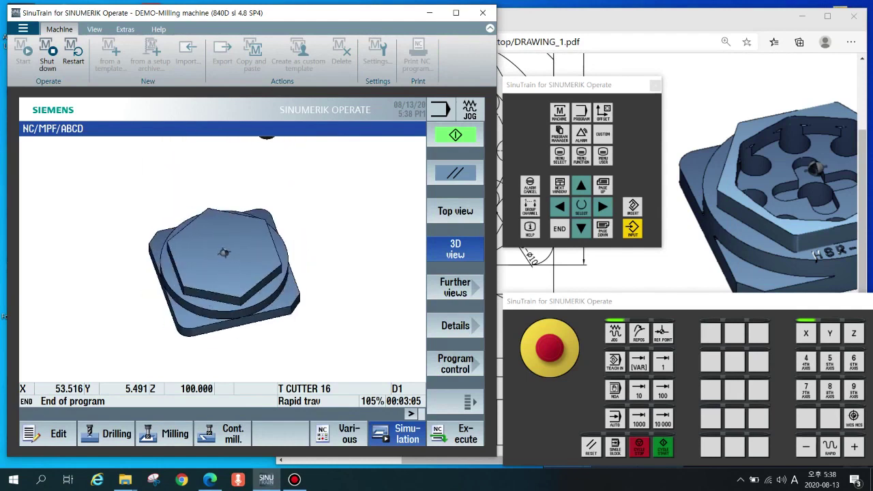
key("shift+Right")
key("shift+Right")
key("shift+Right")
left_click_drag(283, 139, 275, 139)
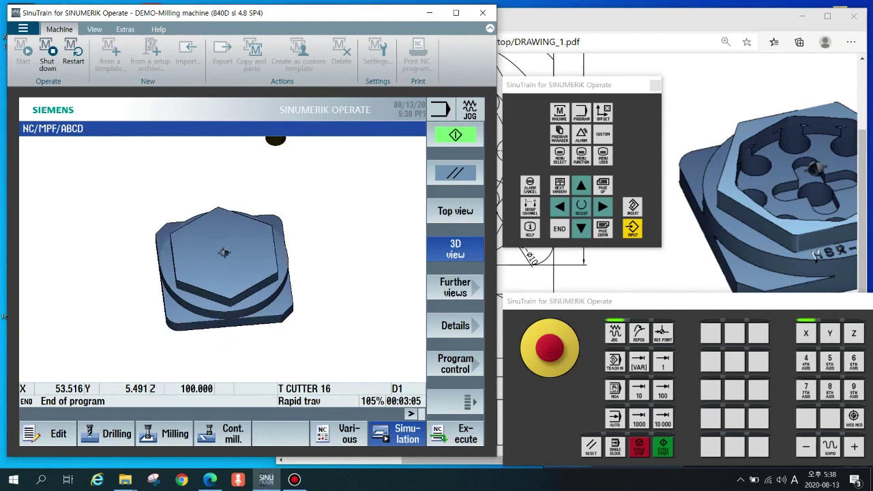
- Examine the stepped levels of the hexagonal and circular spigots close up on the simulated part
scroll(222, 259, "up", 8)
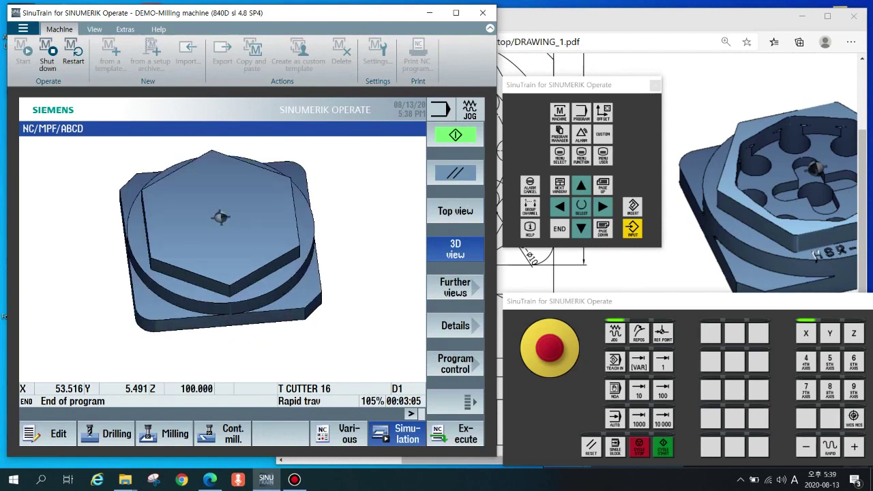
scroll(222, 259, "down", 9)
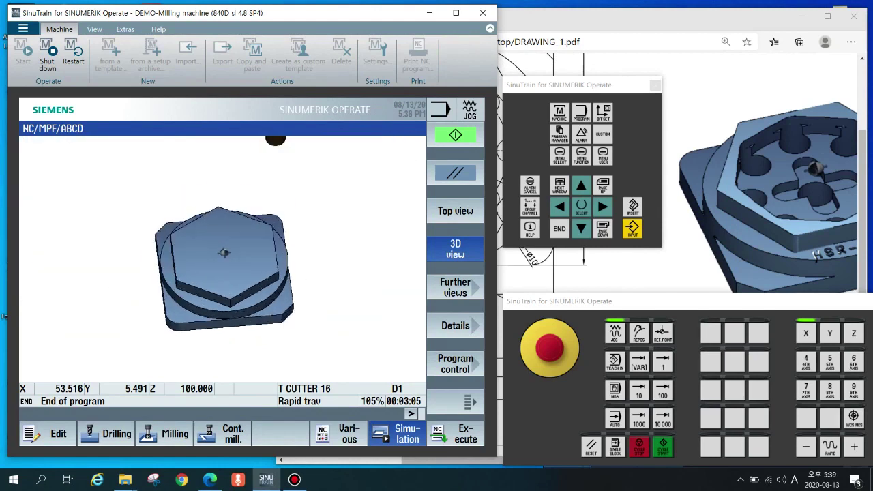
scroll(230, 320, "up", 8)
scroll(231, 321, "down", 5)
scroll(232, 273, "up", 6)
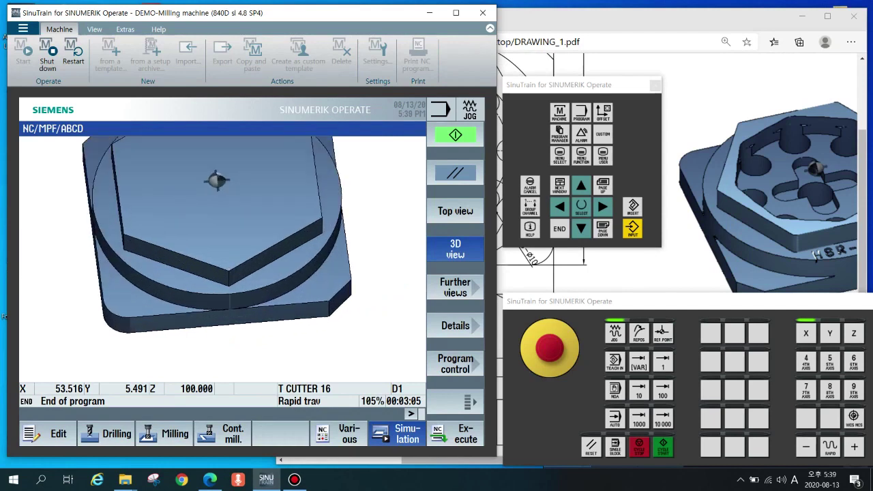
scroll(232, 273, "down", 5)
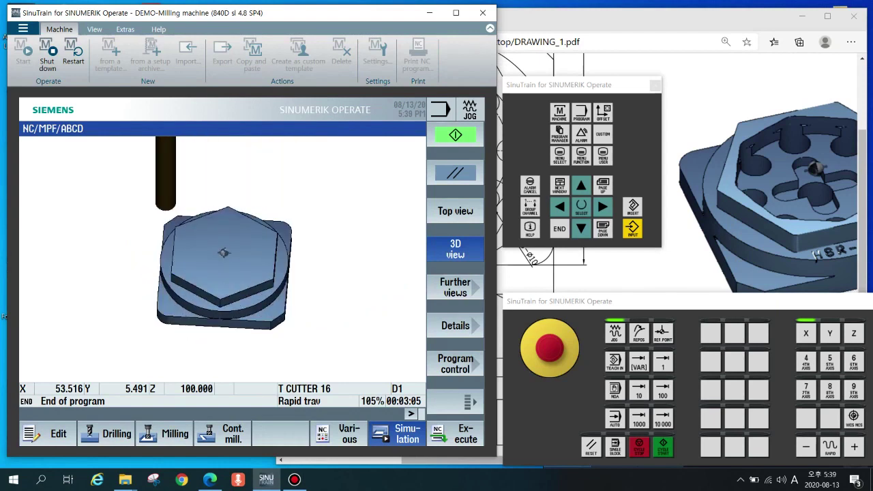
key("shift+Left")
key("shift+Left")
key("shift+Left")
key("shift+Left")
key("shift+Right")
key("shift+Right")
key("shift+Right")
key("shift+Right")
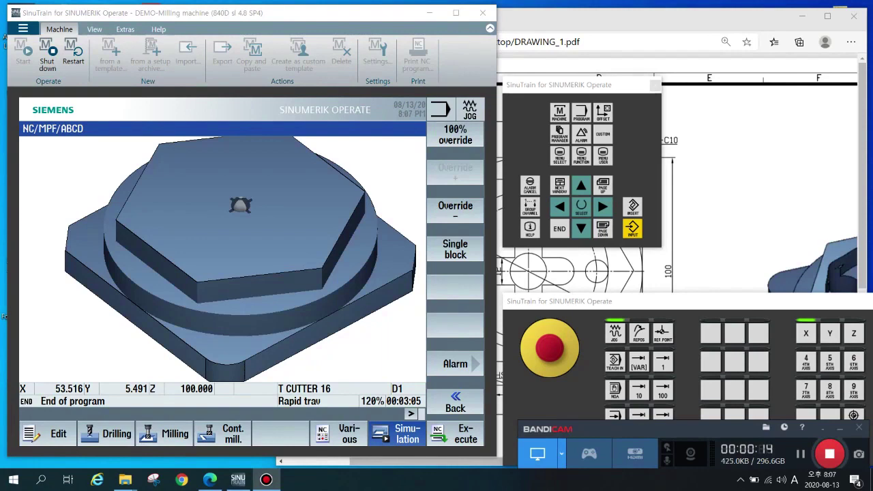
- Leave the simulation and add a Circular pocket cycle after the Multi-edge cycle in program ABCD
left_click(455, 402)
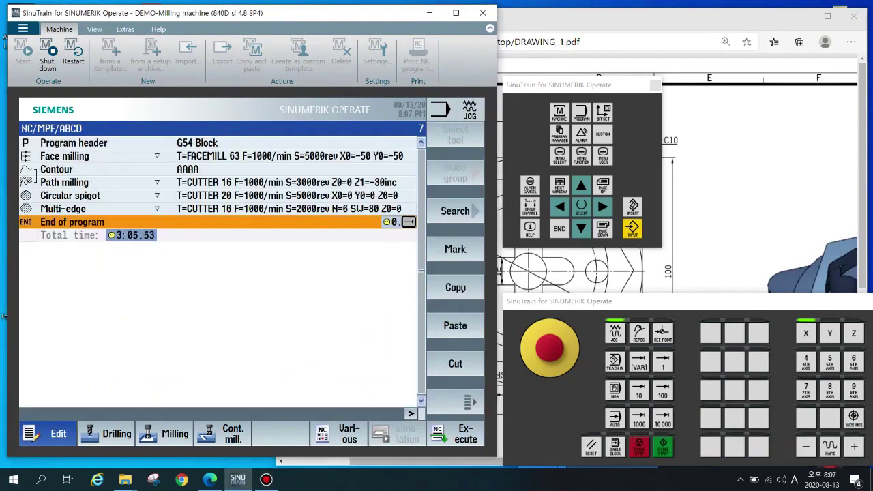
left_click(205, 209)
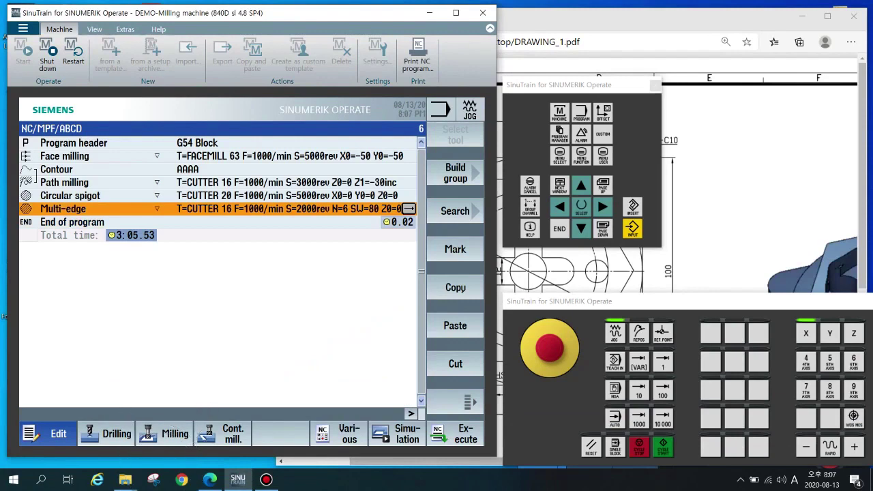
left_click(164, 435)
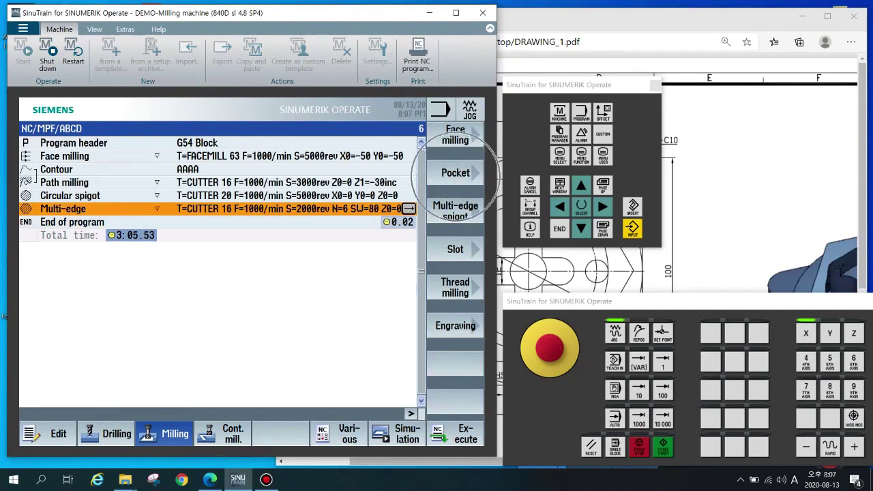
left_click(455, 174)
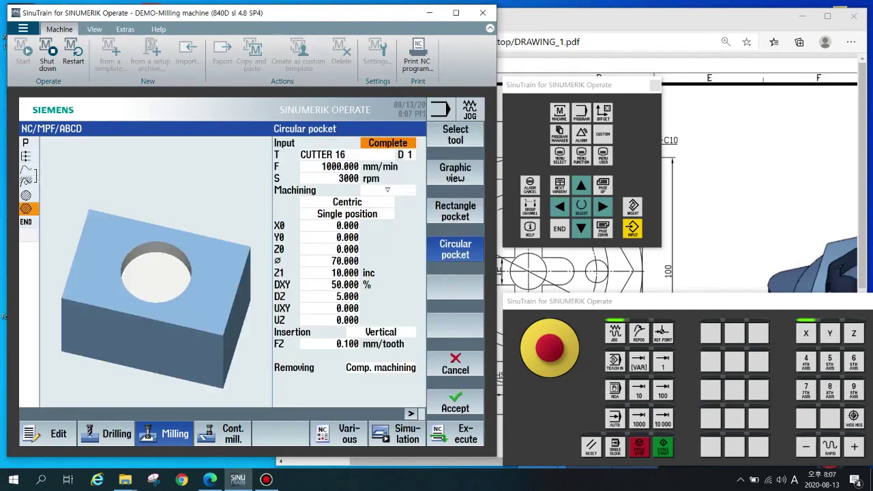
- Replace the circular pocket's tool with CUTTER 10 from the tool selection
key("Down")
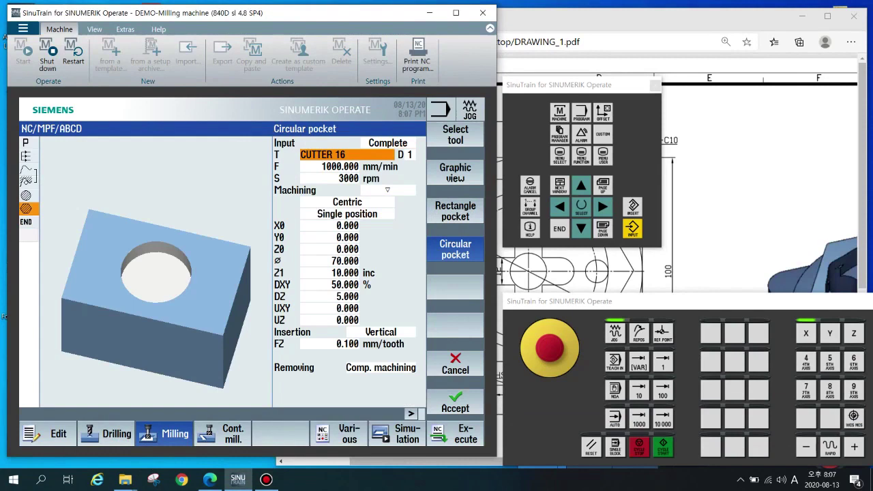
key("Insert")
key("BackSpace")
key("BackSpace")
key("BackSpace")
key("BackSpace")
key("BackSpace")
key("BackSpace")
key("BackSpace")
key("BackSpace")
key("BackSpace")
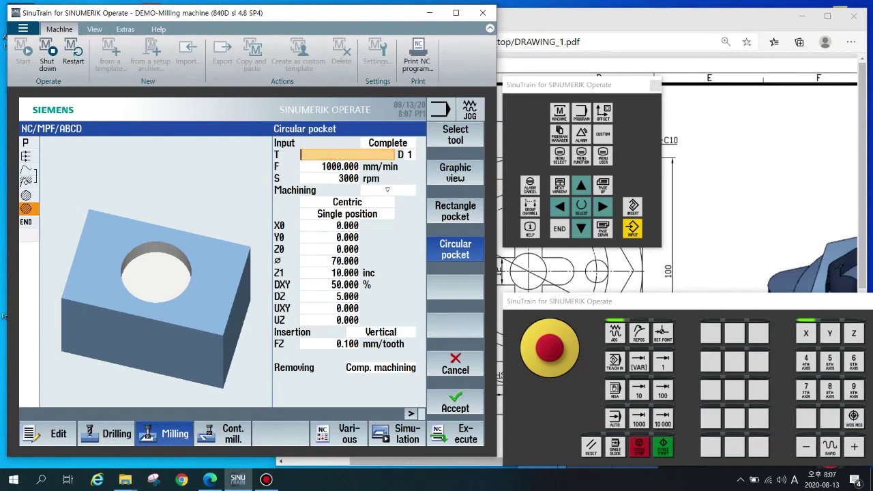
key("shift+F1")
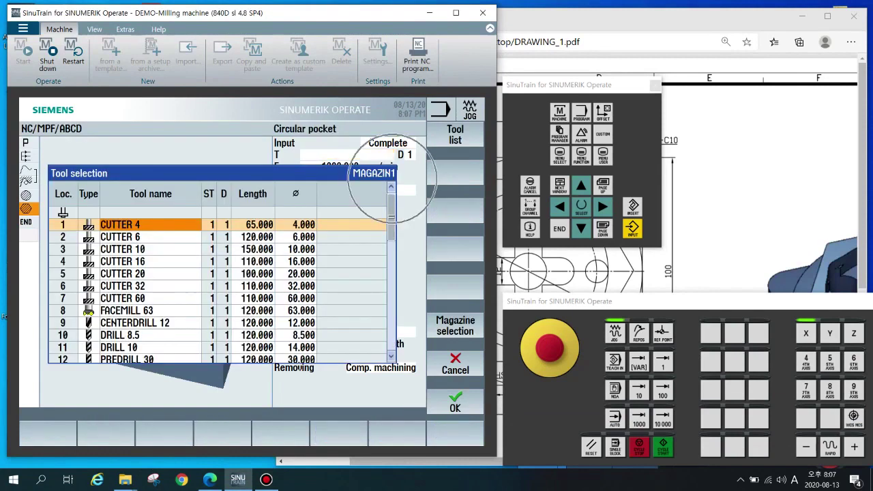
key("Down")
key("Down")
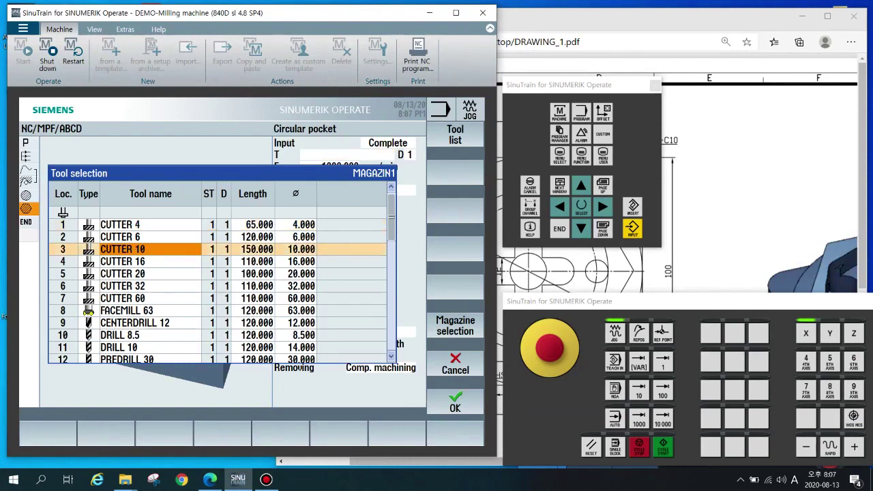
left_click(156, 248)
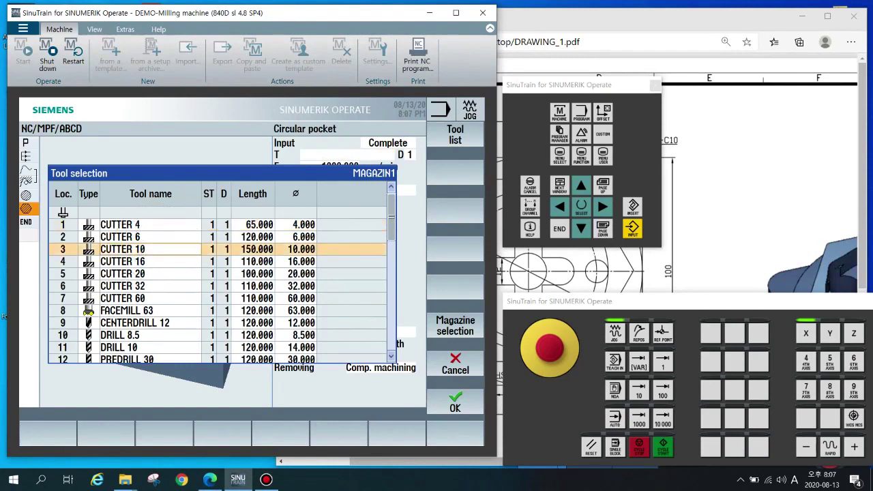
left_click(455, 402)
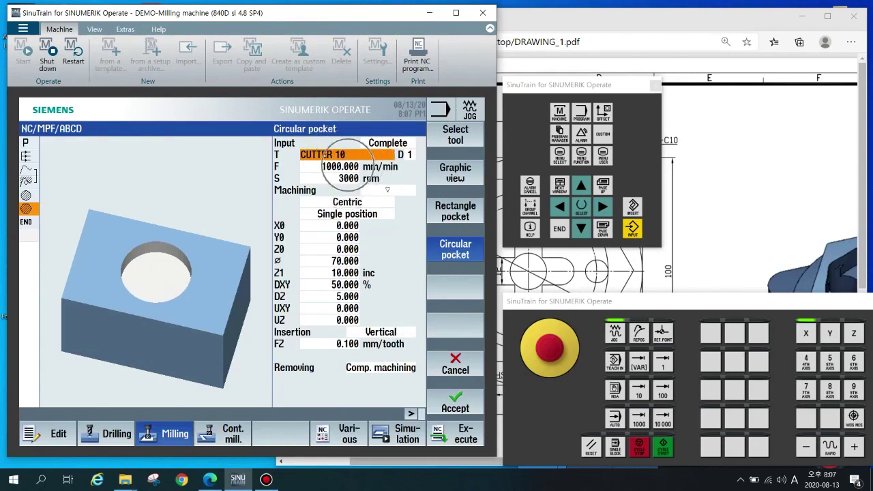
- Review the pocket's feed, spindle speed and roughing operation, and keep Centric as the machining type
left_click(349, 165)
left_click(343, 180)
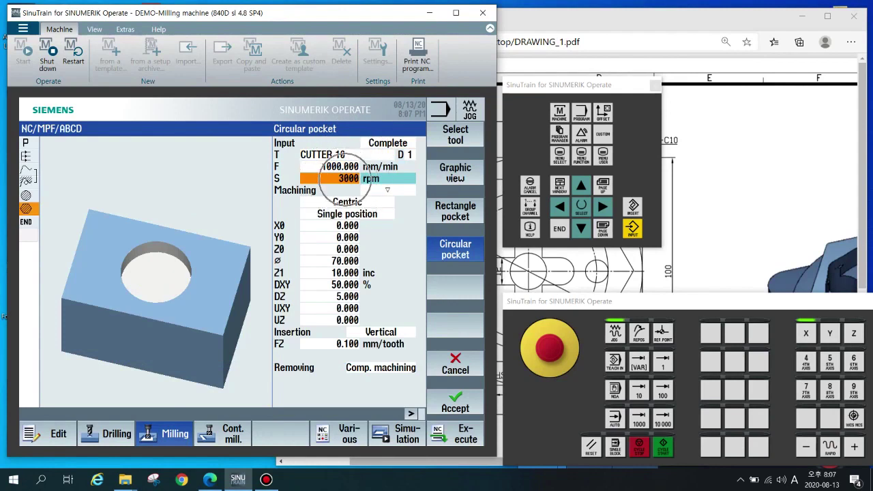
key("Down")
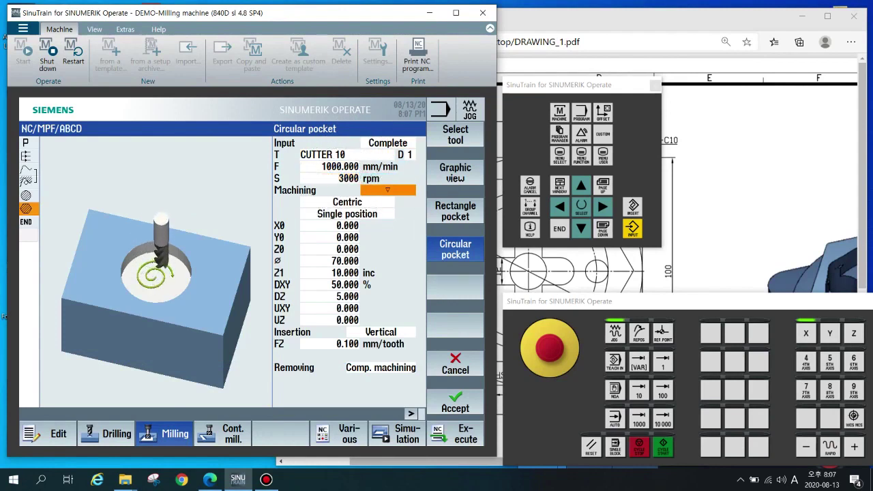
key("Down")
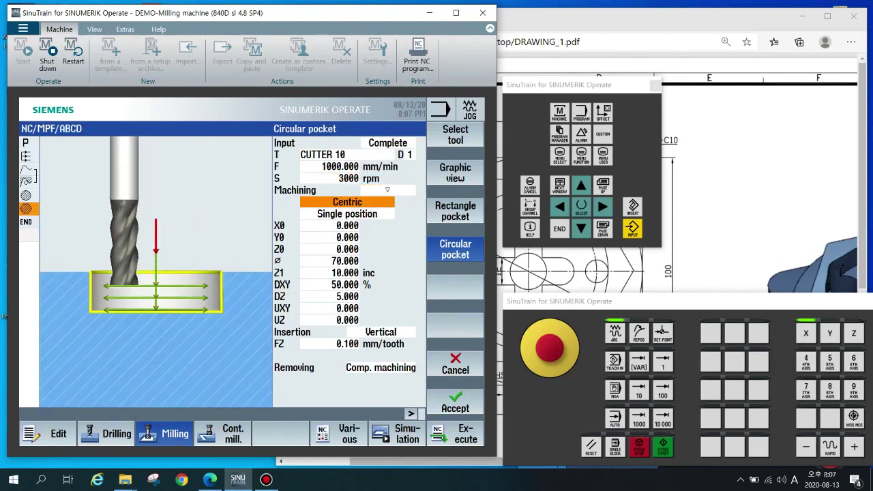
key("Insert")
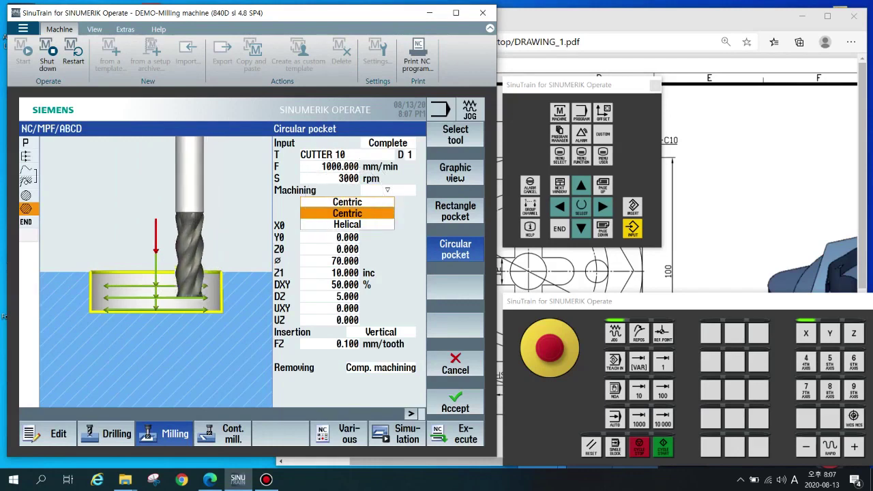
key("Down")
key("Up")
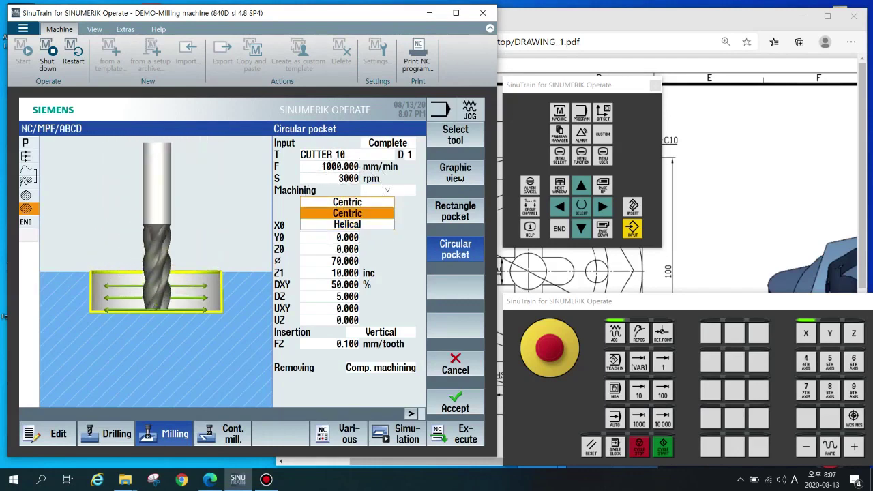
key("Return")
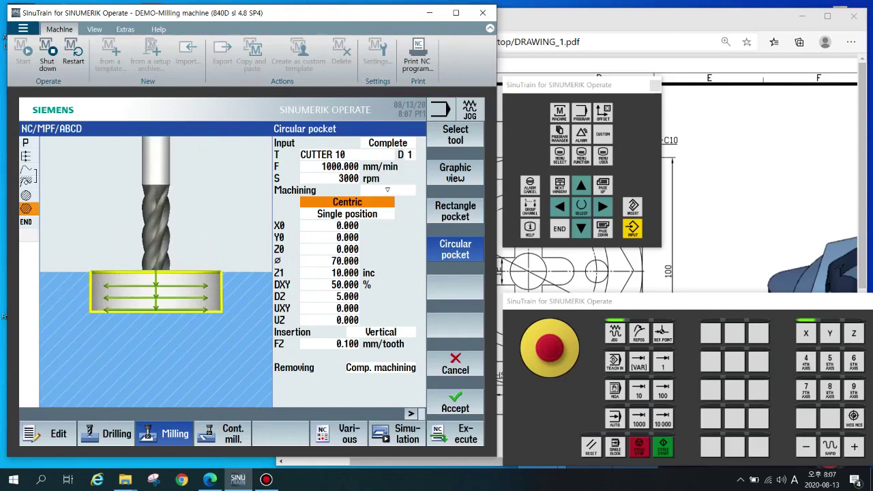
- Try Helical as the pocket's machining type and restore Centric
key("Insert")
key("Down")
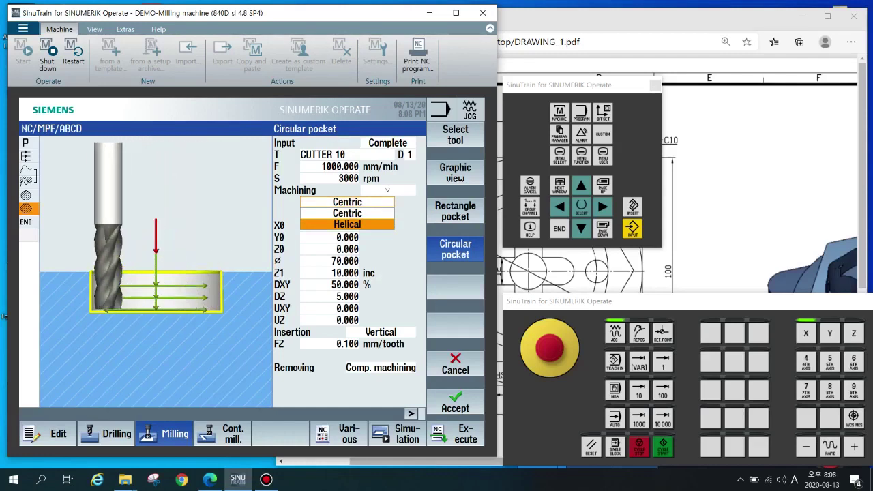
key("Return")
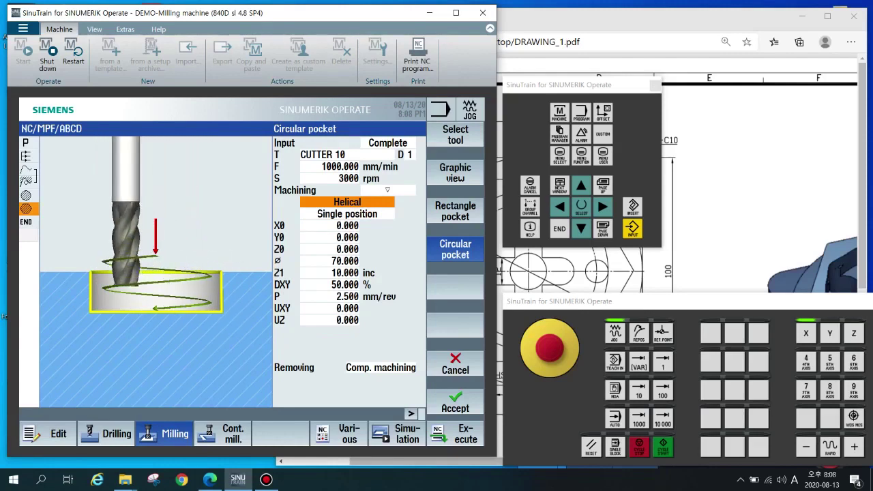
key("Insert")
key("Up")
key("Return")
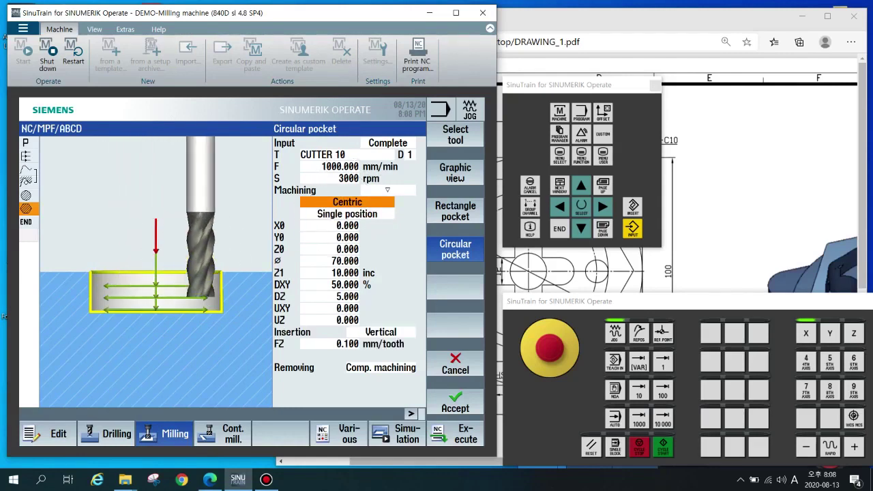
- Check the pocket's single-position setting and reference point X0, Y0, Z0 against the top and 3D views in DRAWING_1.pdf
key("Down")
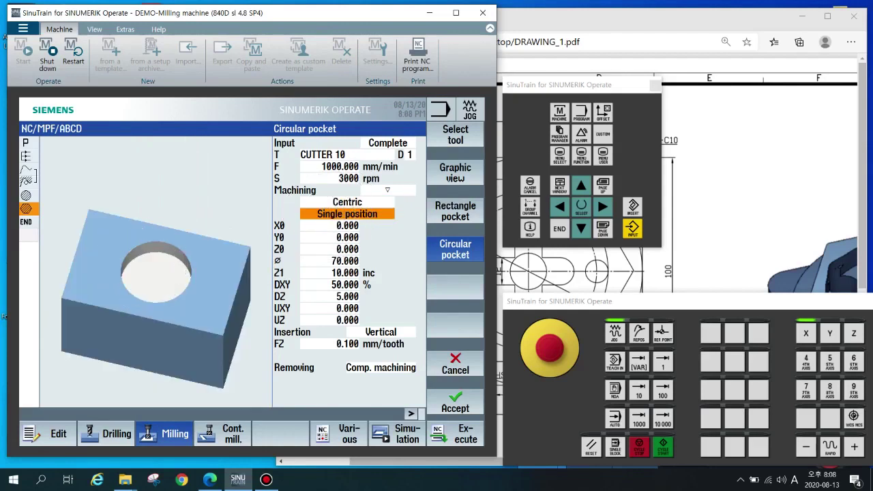
key("Down")
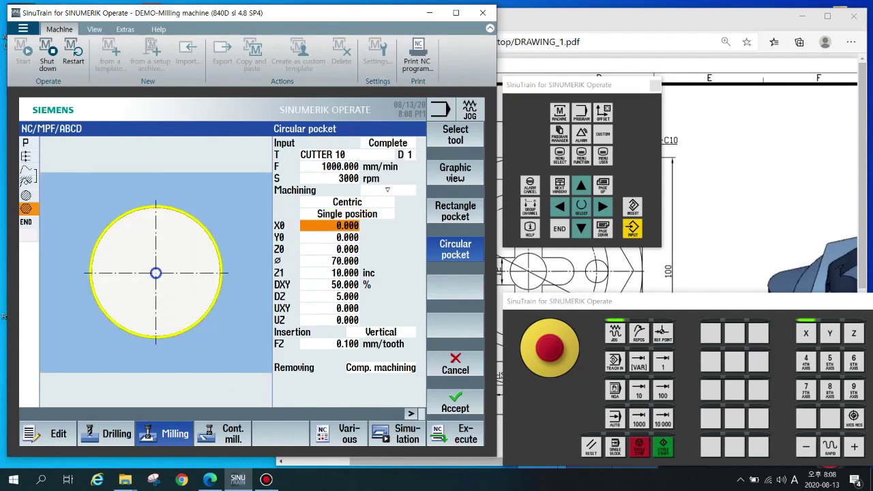
key("Down")
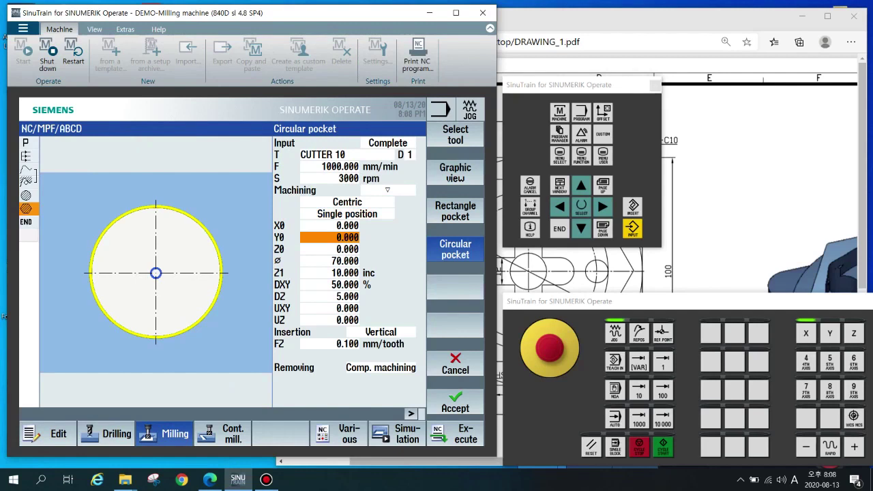
left_click(333, 225)
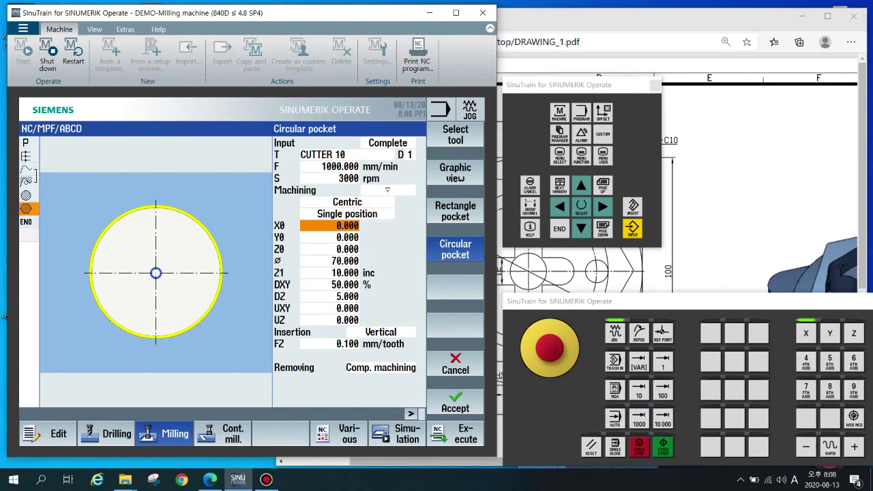
left_click(326, 240)
key("Down")
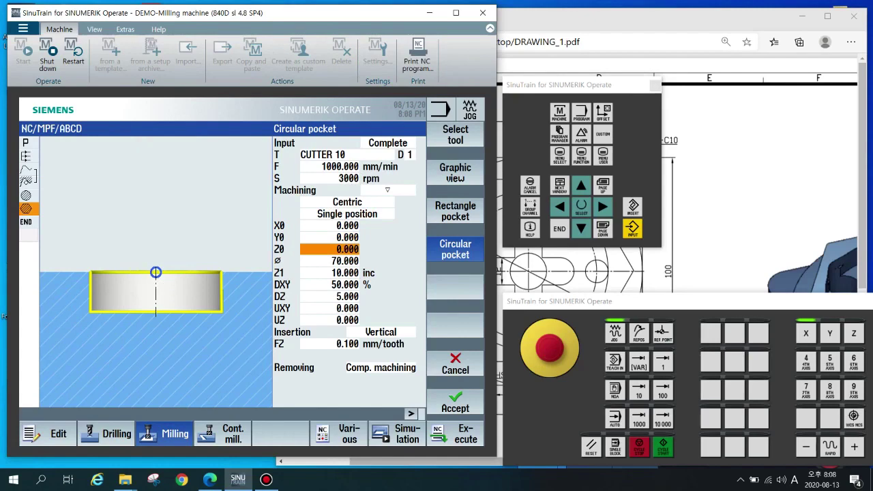
key("alt+Tab")
scroll(570, 256, "down", 1)
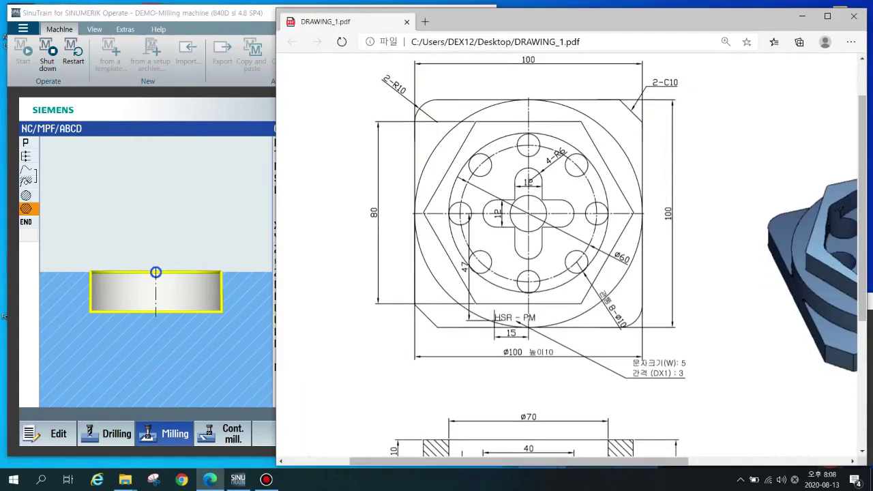
left_click_drag(518, 461, 643, 462)
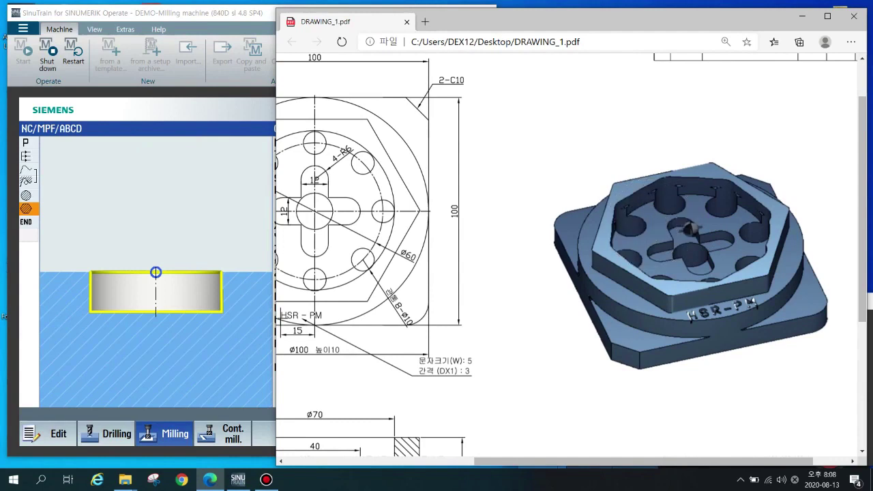
key("alt+Tab")
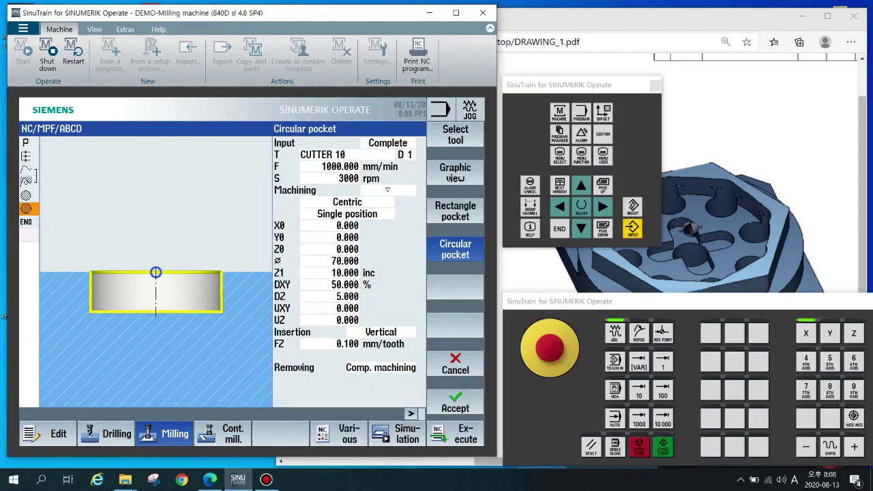
- Check the circular pocket's diameter and depth Z1 against the section view in DRAWING_1.pdf
key("Down")
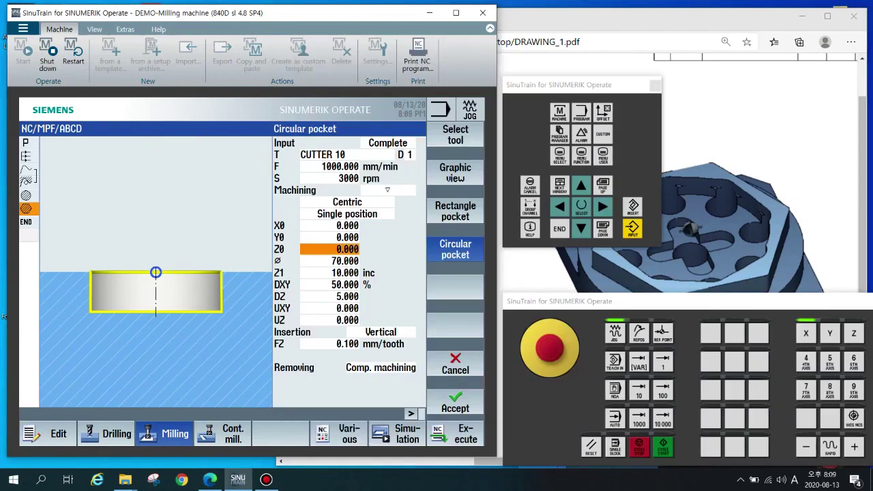
key("ctrl")
key("ctrl")
key("ctrl")
key("ctrl")
key("Down")
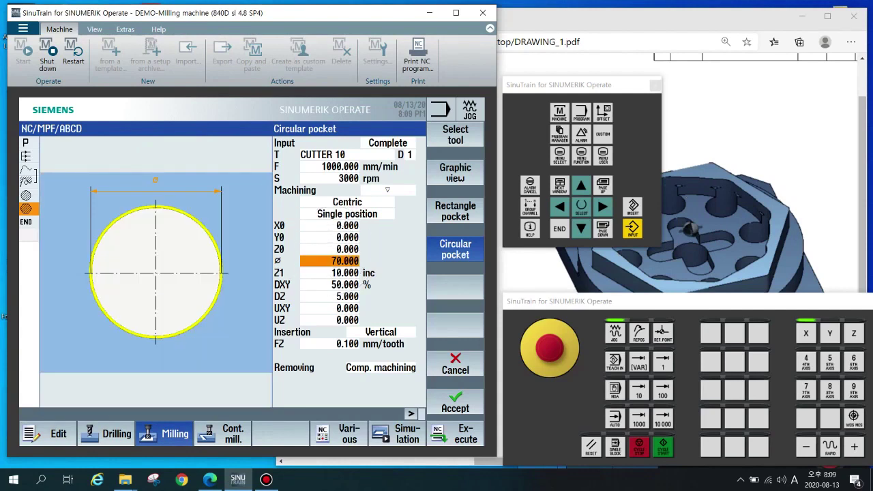
left_click(689, 229)
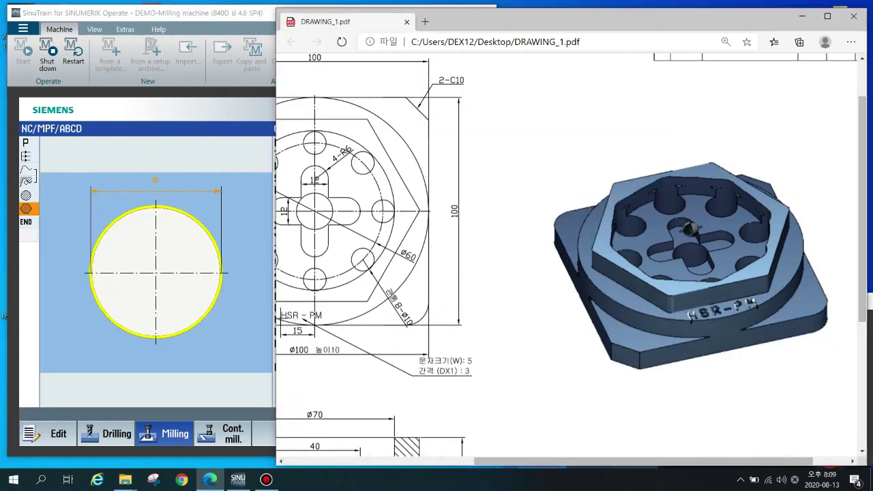
scroll(566, 252, "down", 2)
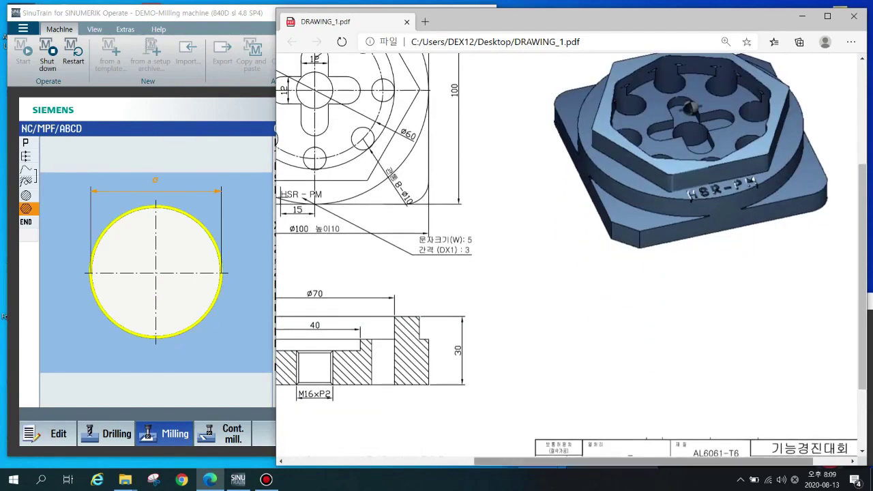
scroll(566, 259, "left", 5)
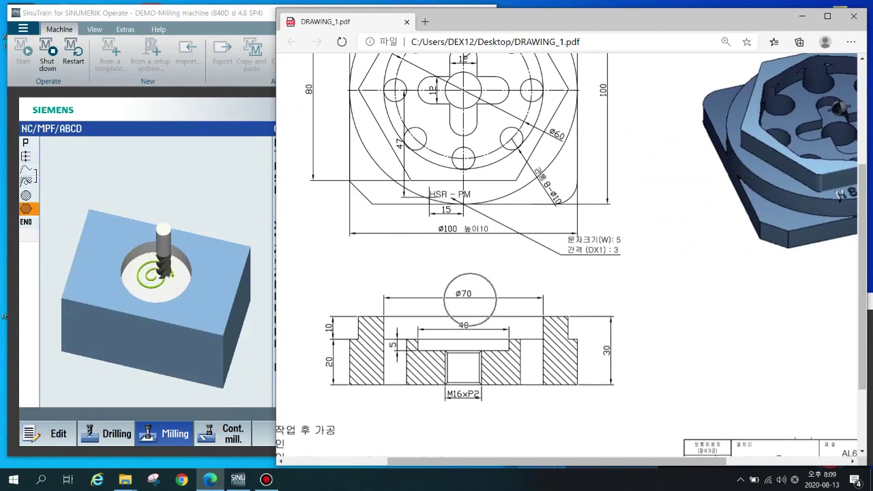
key("alt+Tab")
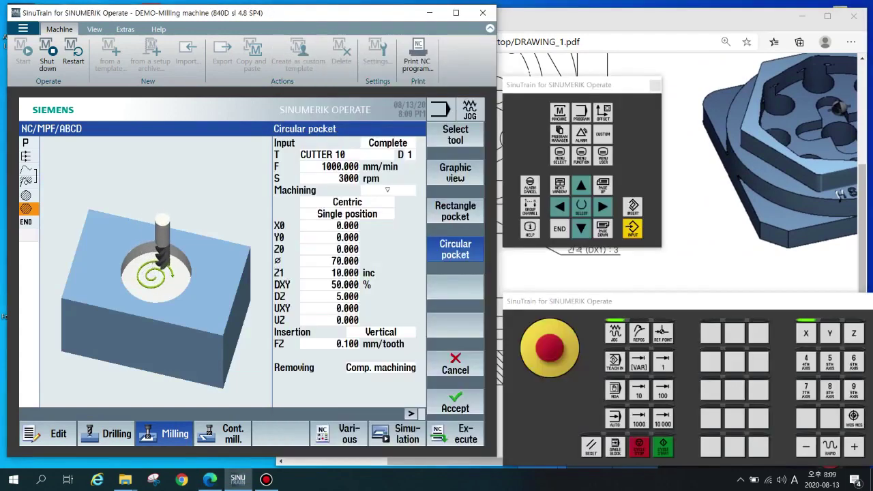
left_click(344, 261)
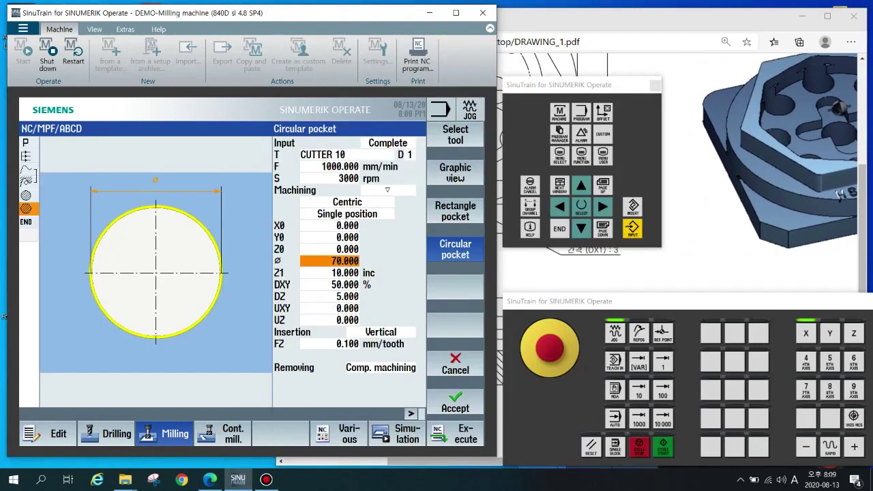
left_click(341, 273)
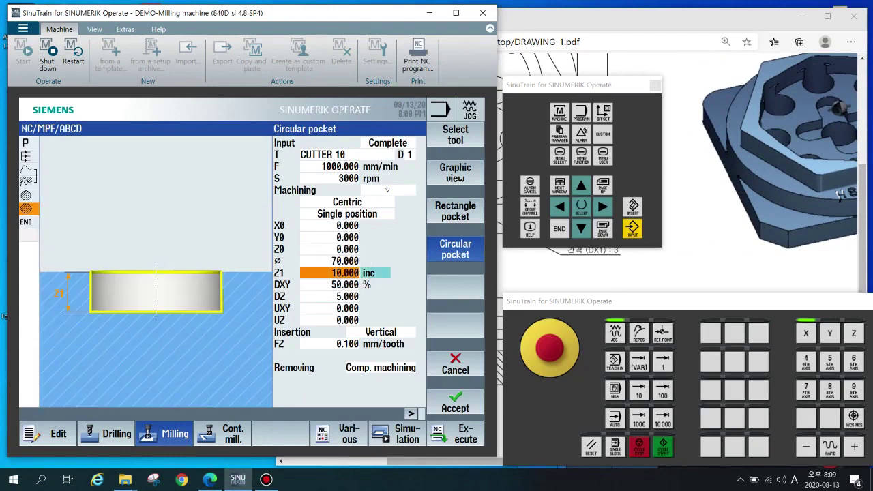
- Check the circular pocket's Z0 and depth Z1 against the section view in DRAWING_1.pdf once more
left_click(341, 250)
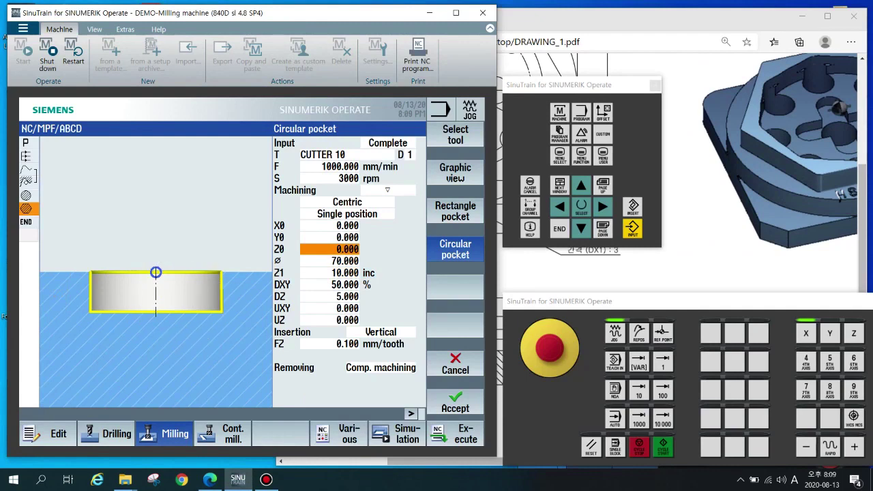
left_click(342, 273)
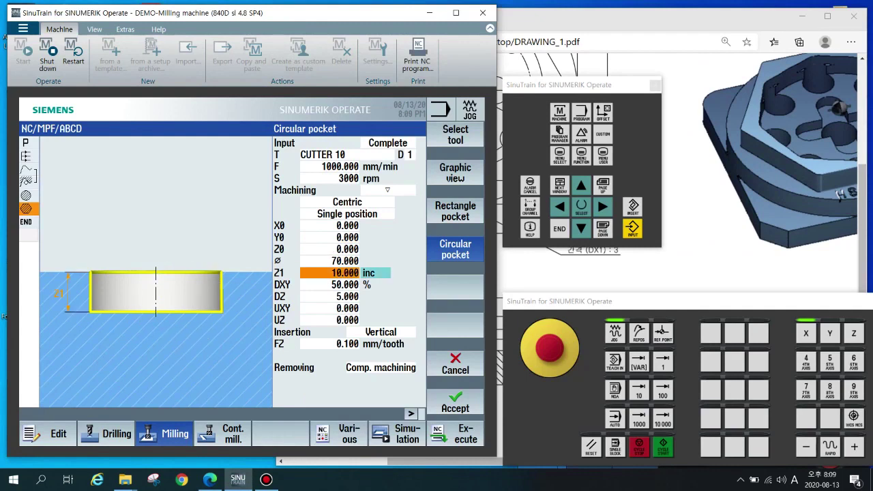
key("alt+Tab")
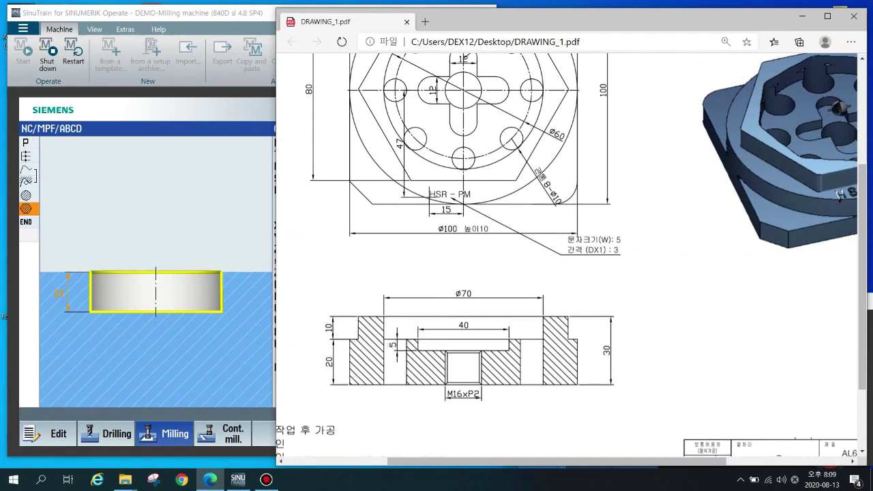
key("alt+Tab")
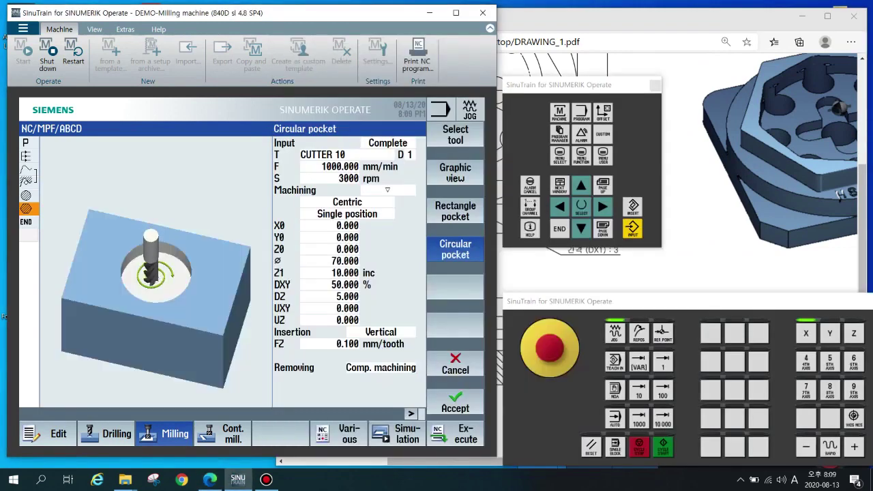
left_click(332, 271)
key("ctrl")
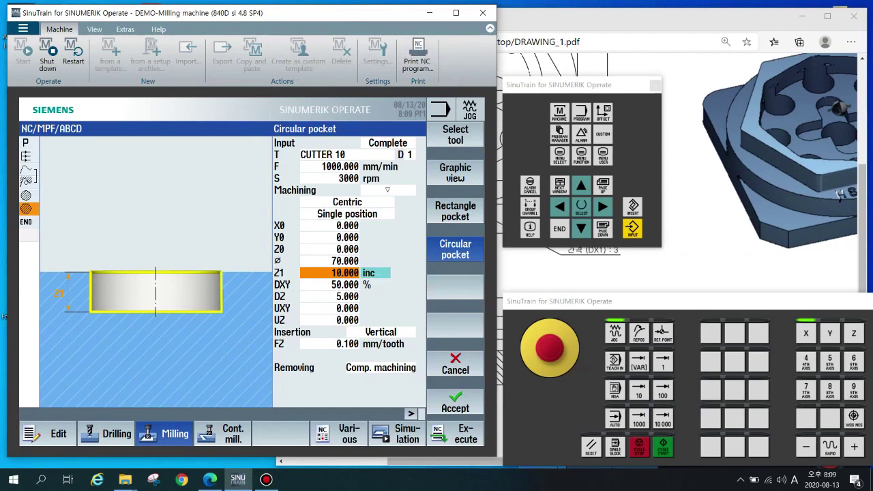
- Review the pocket's plane infeed DXY, depth infeed DZ and finishing allowances UXY and UZ in the help graphics
left_click(330, 285)
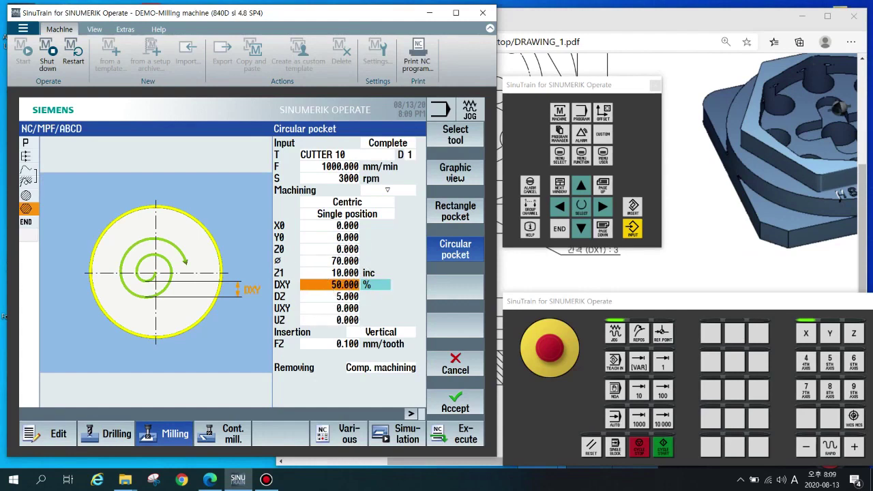
left_click(329, 297)
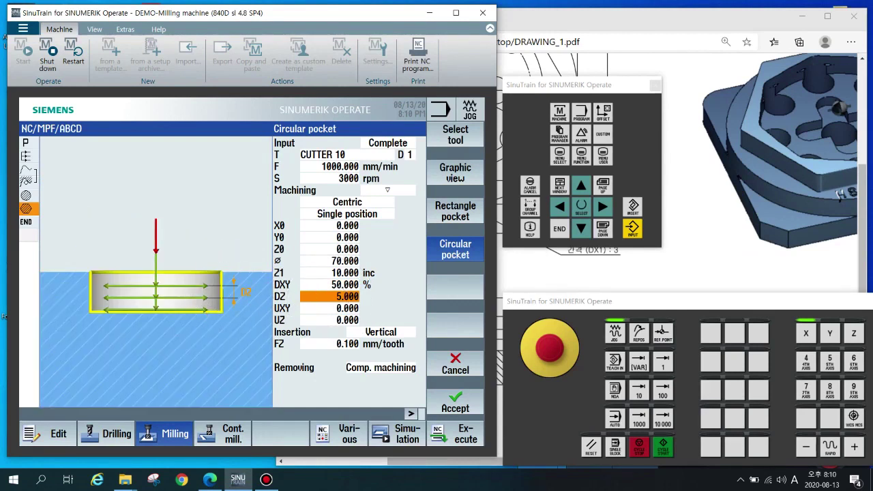
key("Down")
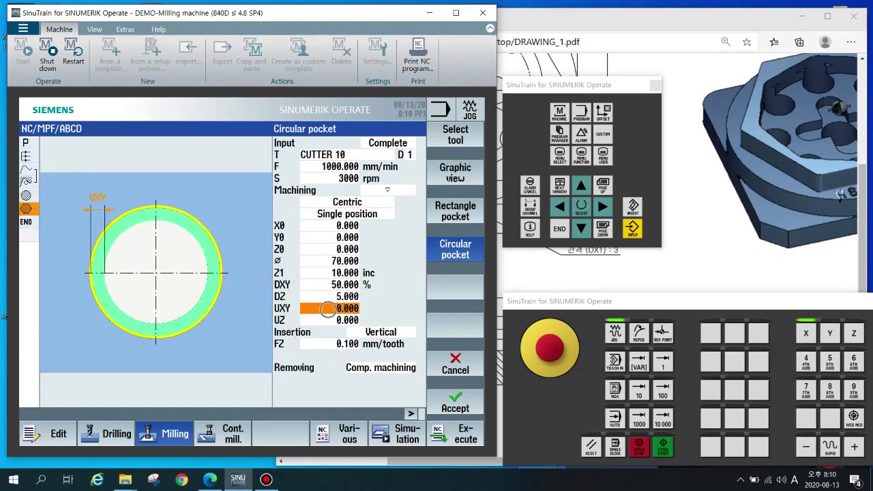
key("Down")
key("ctrl")
left_click(331, 320)
left_click(334, 310)
key("ctrl")
left_click(334, 319)
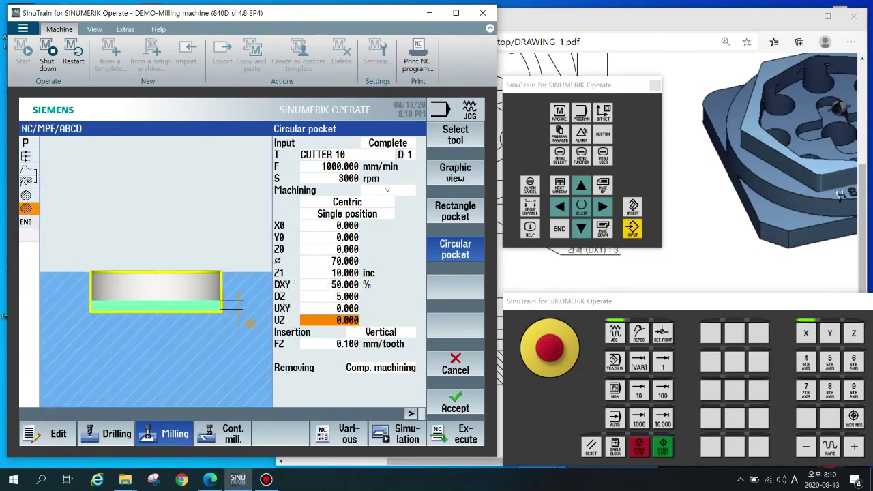
left_click(334, 309)
key("ctrl")
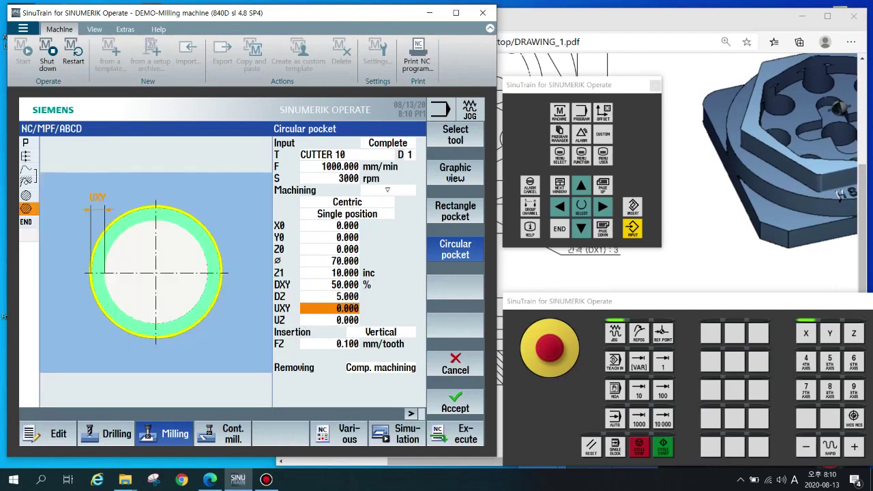
key("ctrl")
left_click(335, 320)
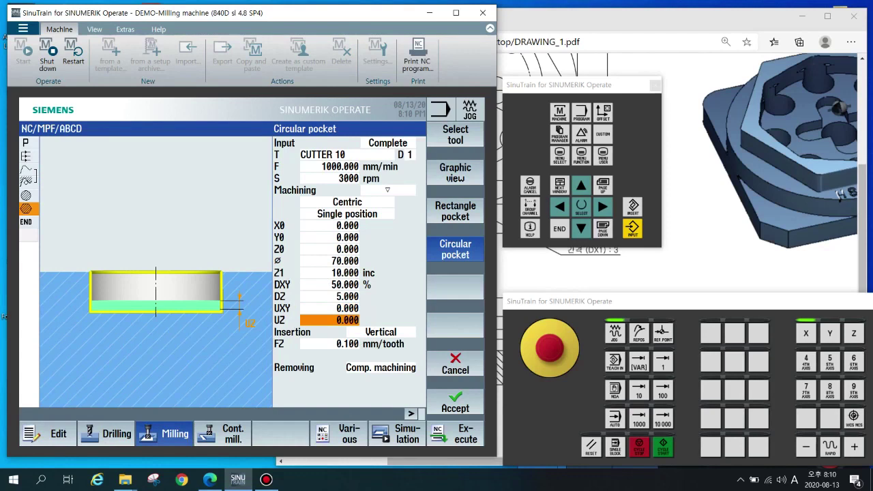
- Check the pocket's insertion feed FZ and accept the circular pocket cycle into program ABCD
left_click(337, 344)
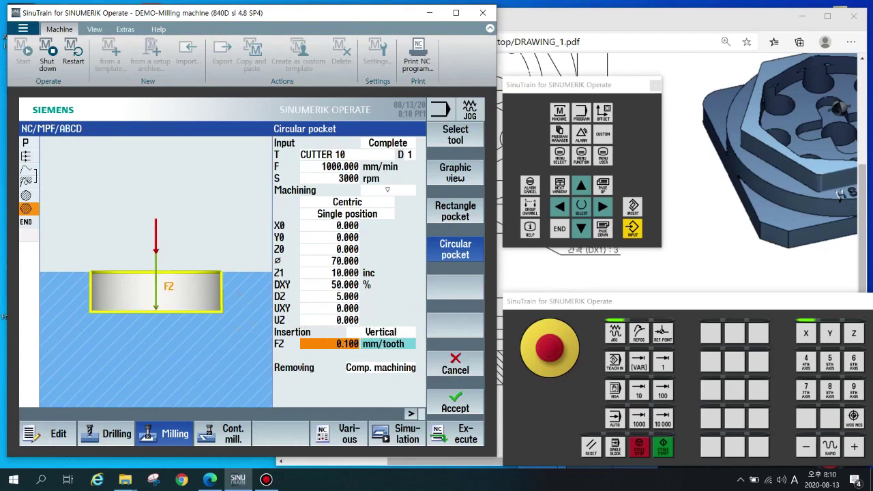
left_click(356, 345)
left_click(455, 402)
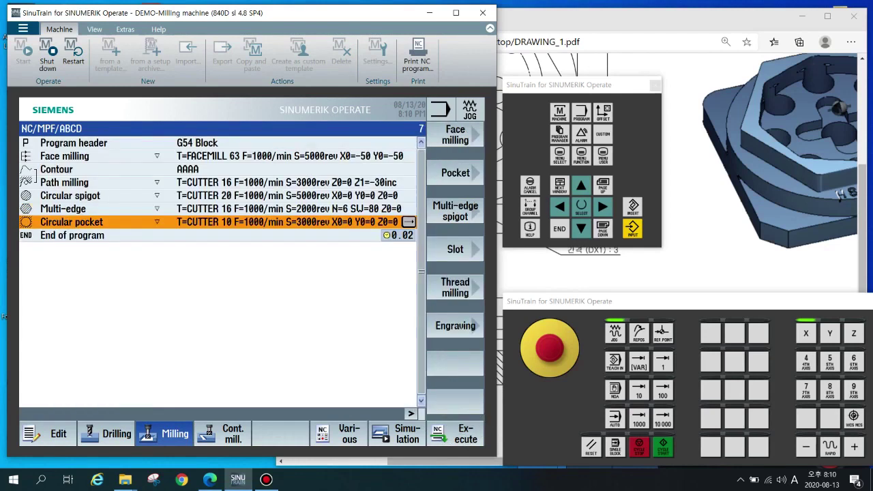
- Simulate program ABCD and rotate the finished 3D model to inspect the circular pocket from several angles
key("ctrl")
key("ctrl")
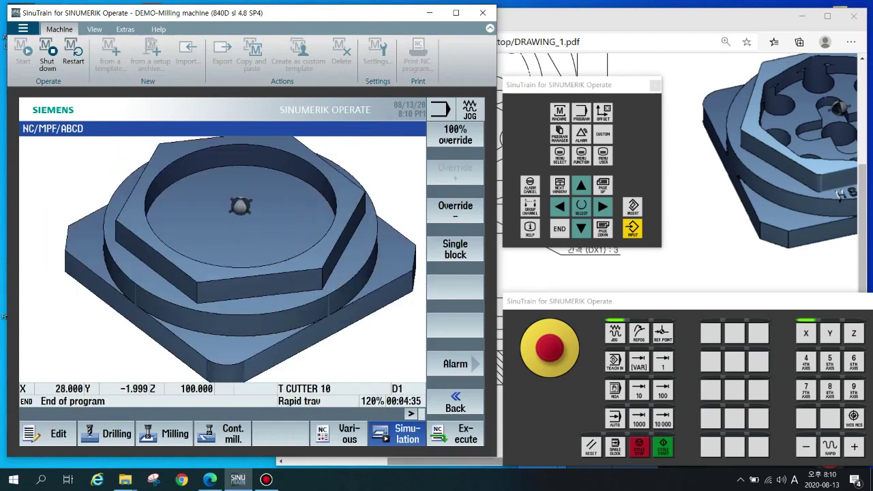
key("shift+Left")
key("shift+Left")
key("shift+Left")
key("shift+Left")
key("shift+Left")
key("shift+Left")
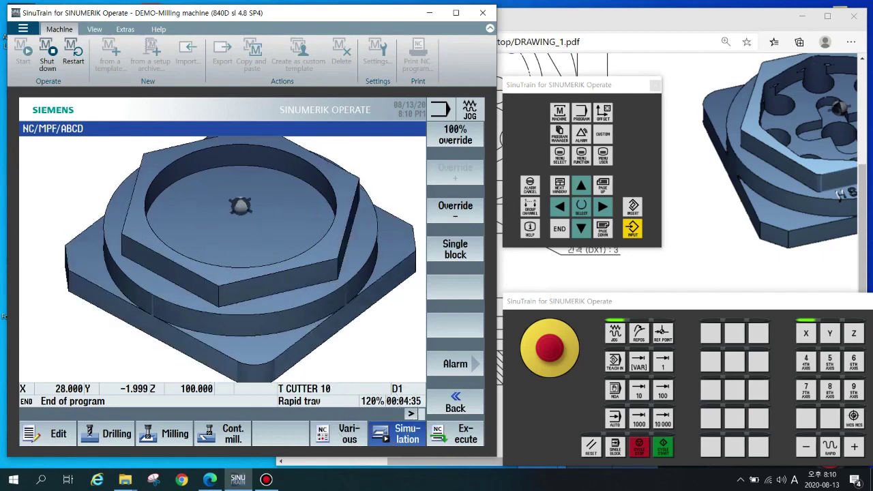
key("shift+Left")
key("shift+Left")
key("shift+Left")
key("shift+Left")
key("shift+Left")
key("shift+Left")
key("shift+Left")
key("shift+Left")
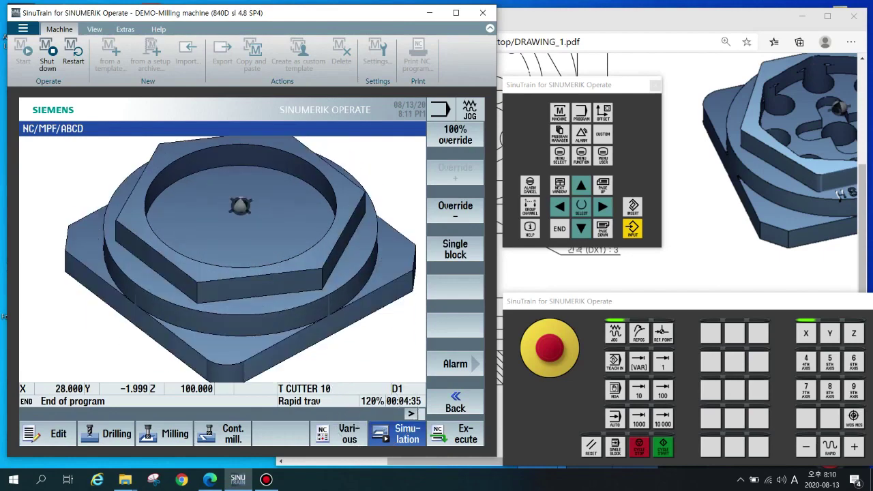
key("shift+Left")
key("shift+Left")
key("shift+Left")
key("shift+Left")
key("shift+Left")
key("shift+Left")
key("shift+Left")
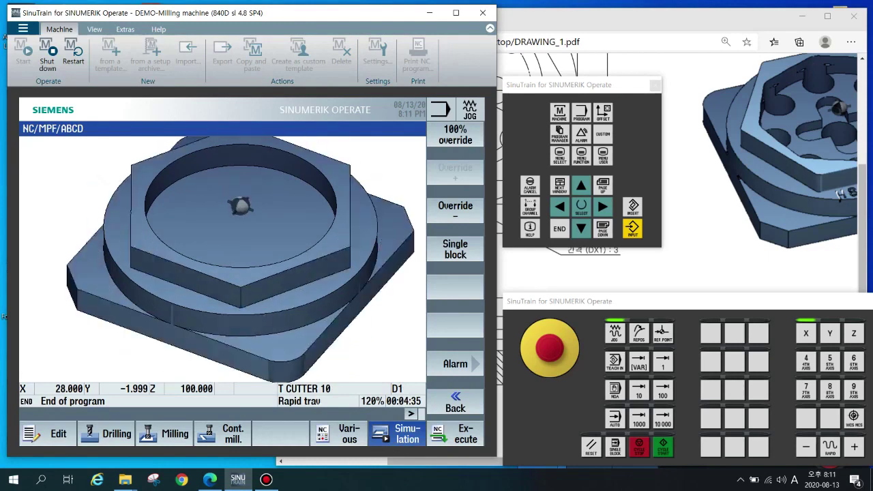
key("shift+Right")
key("ctrl")
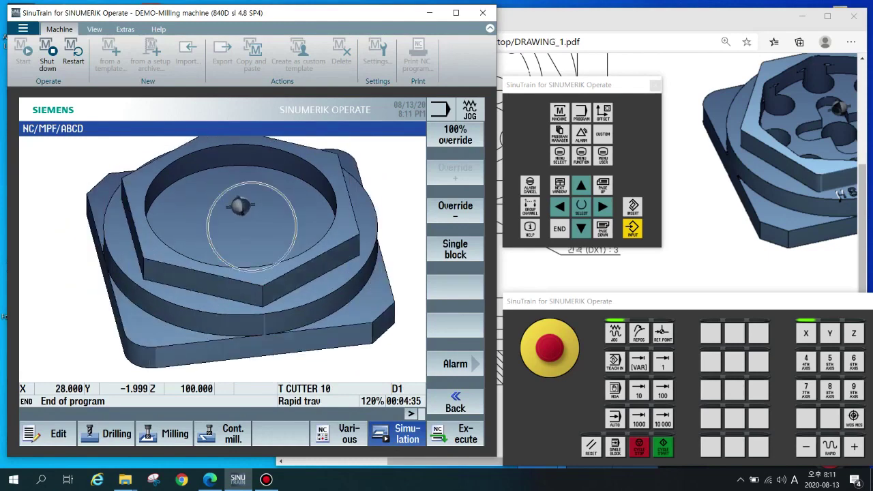
- Compare the simulated part with the 3D view in DRAWING_1.pdf, examining the crossed slots in the pocket floor
key("alt+Tab")
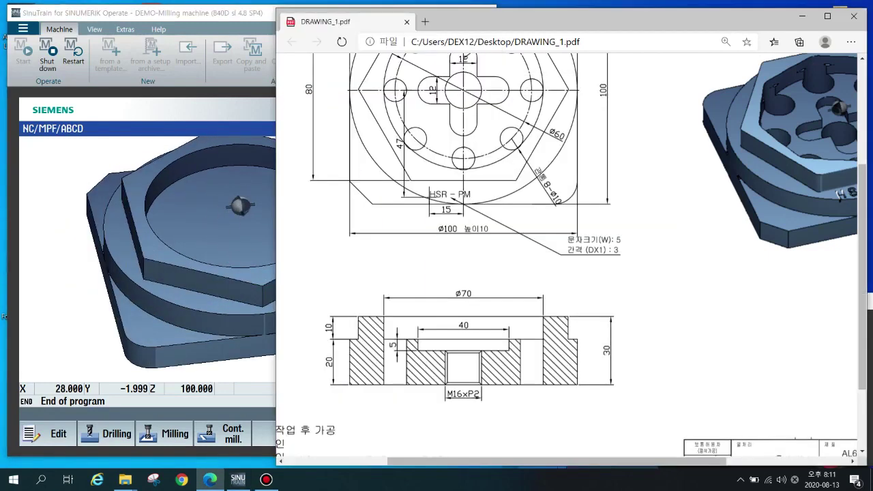
left_click_drag(573, 461, 667, 462)
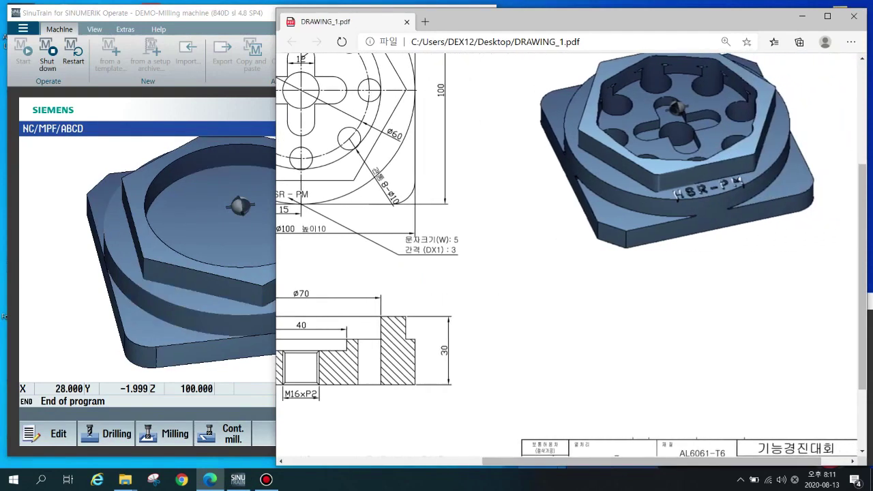
key("ctrl")
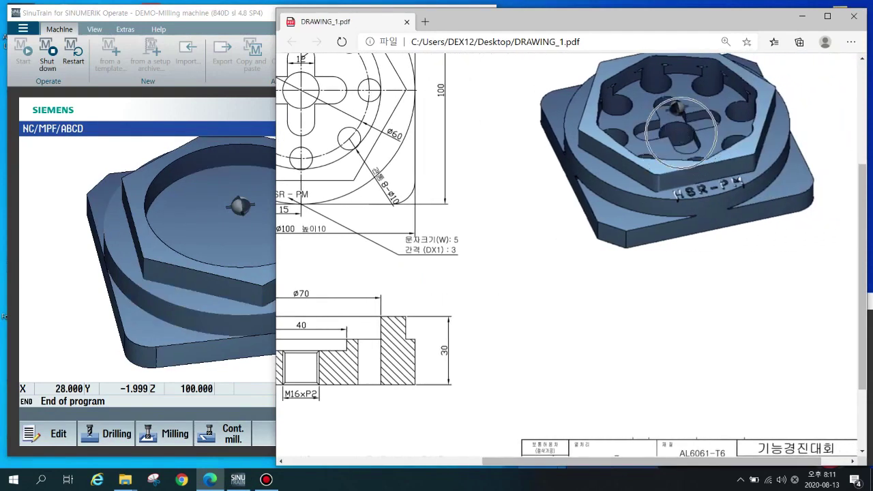
left_click(205, 14)
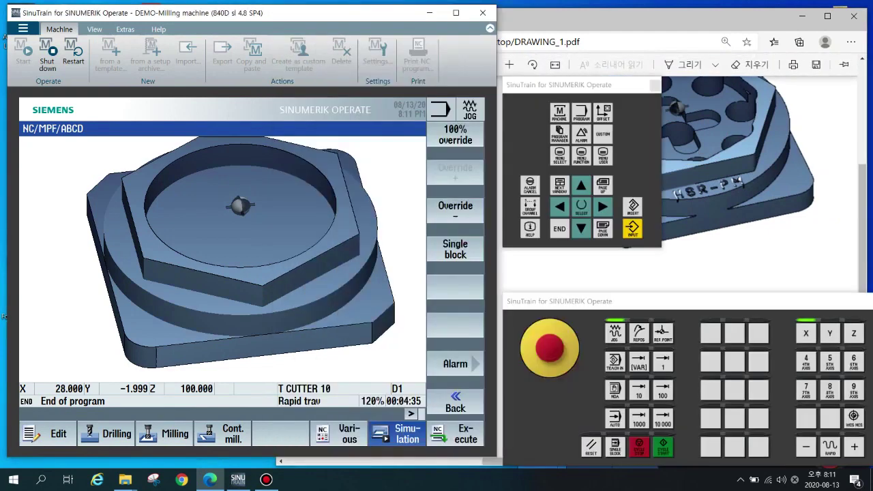
- Return from the simulation to the program and start a longitudinal slot cycle after the circular pocket
key("F1")
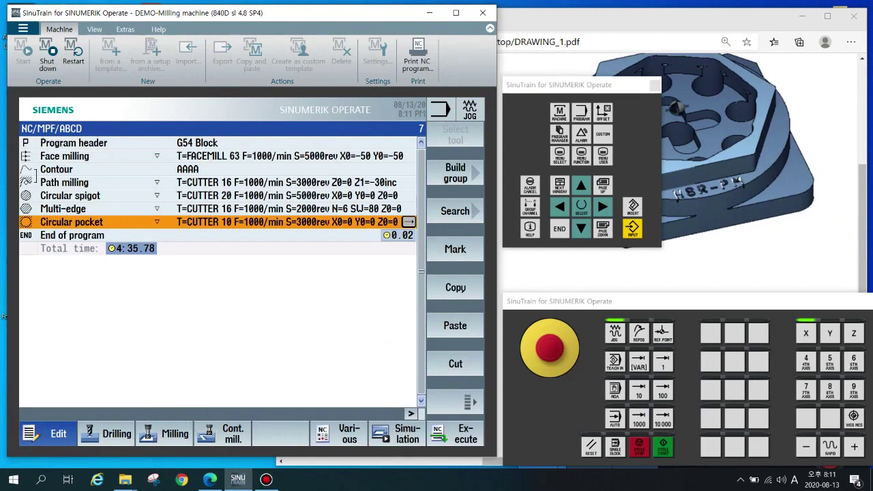
left_click(170, 432)
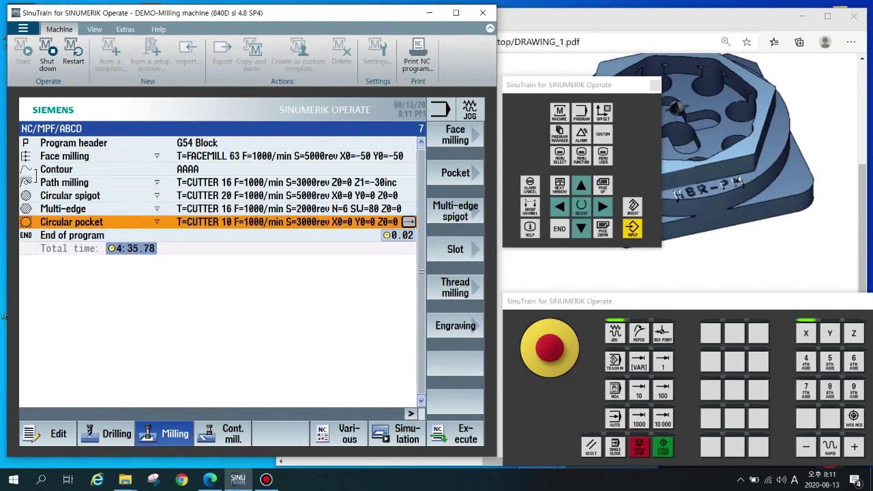
left_click(455, 249)
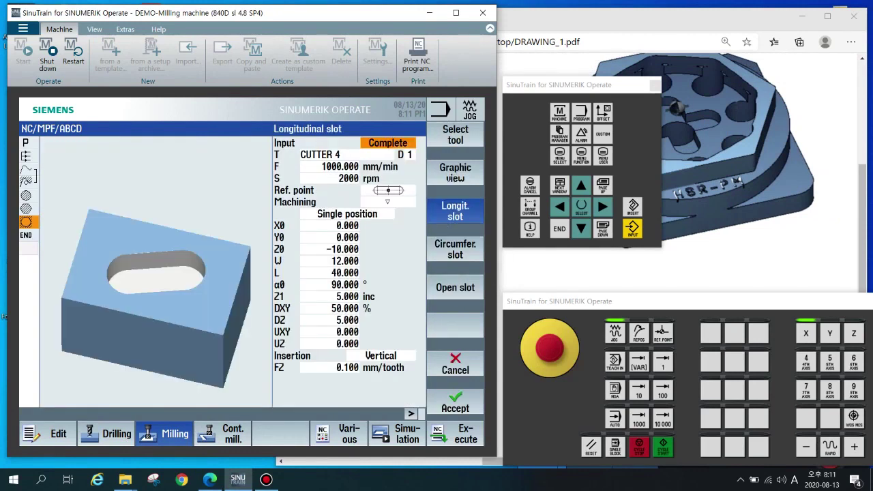
- Examine the crossed slots in the top and section views of DRAWING_1.pdf
left_click(709, 266)
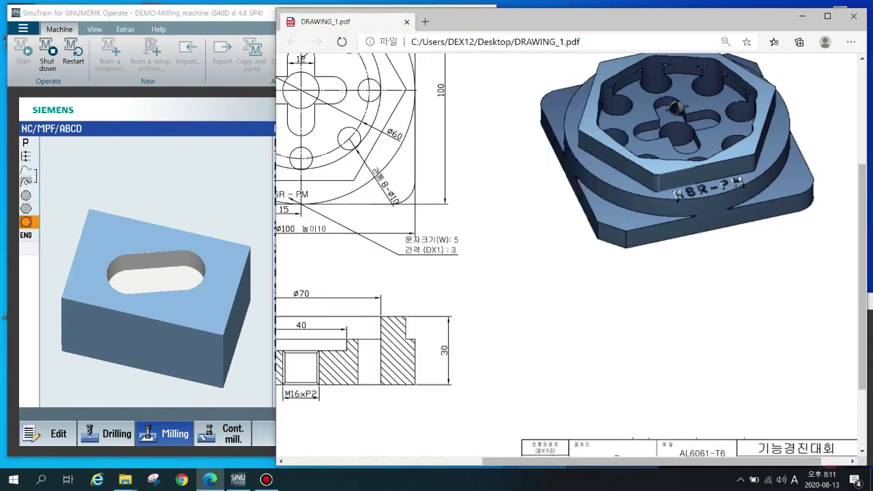
scroll(709, 266, "up", 1)
scroll(566, 252, "left", 3)
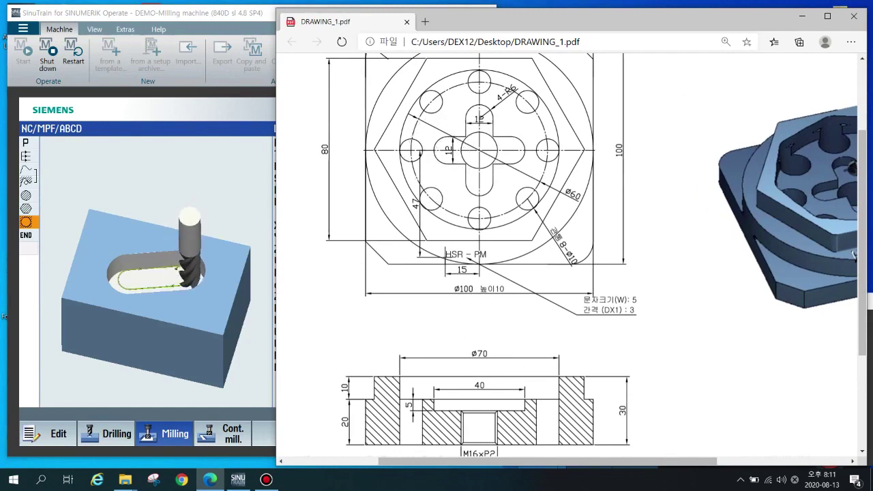
key("alt+Tab")
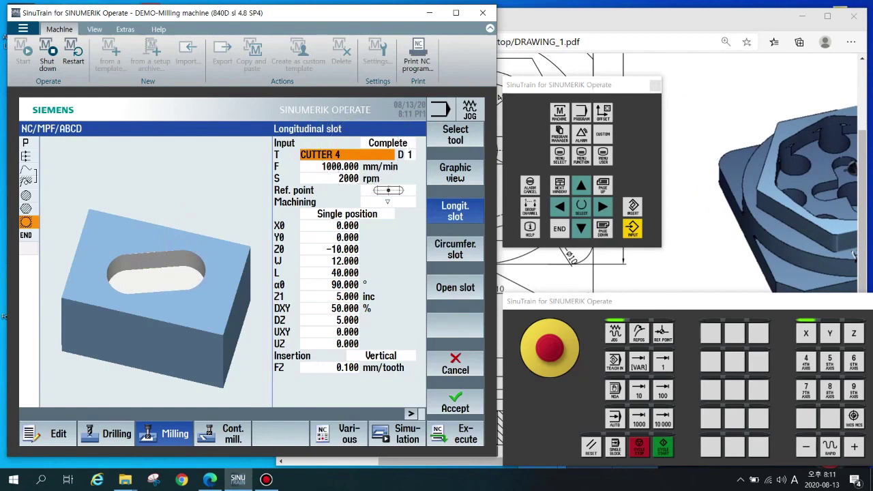
- Select CUTTER 4 from the tool magazine for the longitudinal slot and review its feed and spindle speed
key("shift+F1")
key("Up")
key("Up")
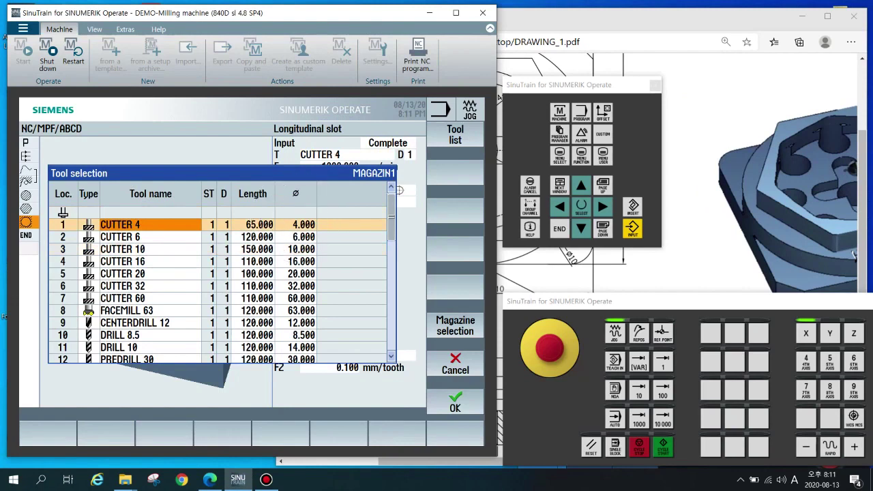
key("shift+F8")
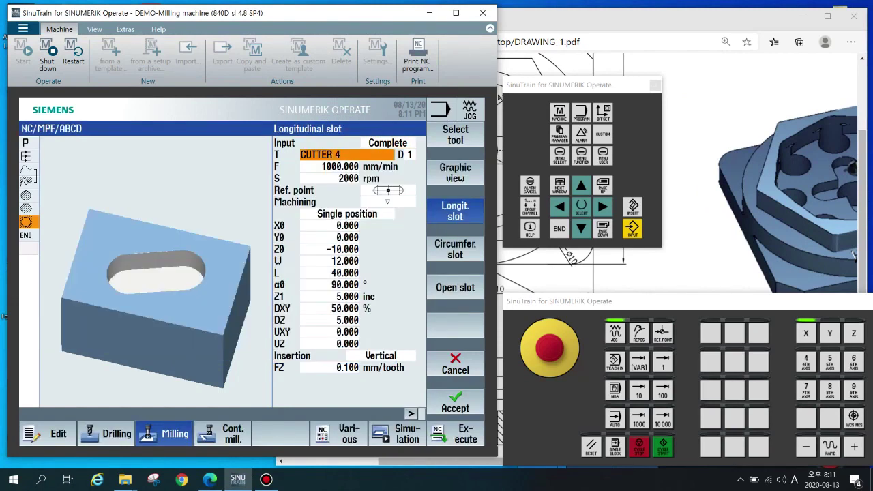
key("Down")
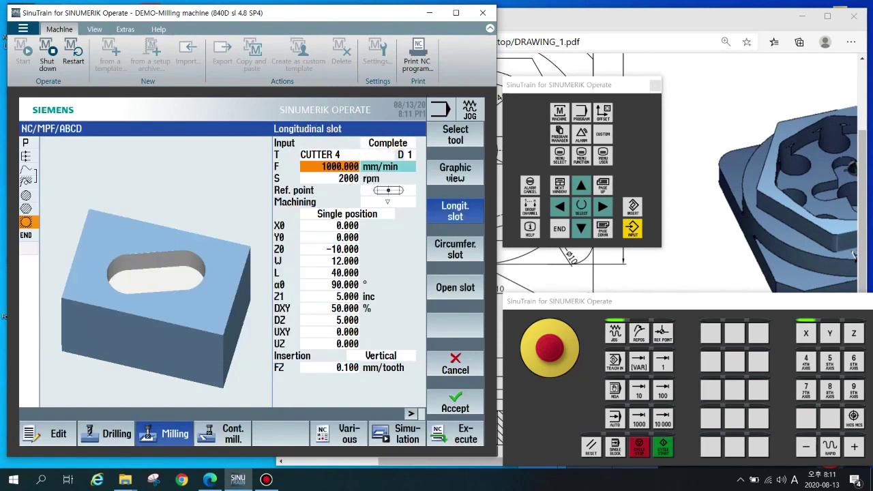
left_click(345, 178)
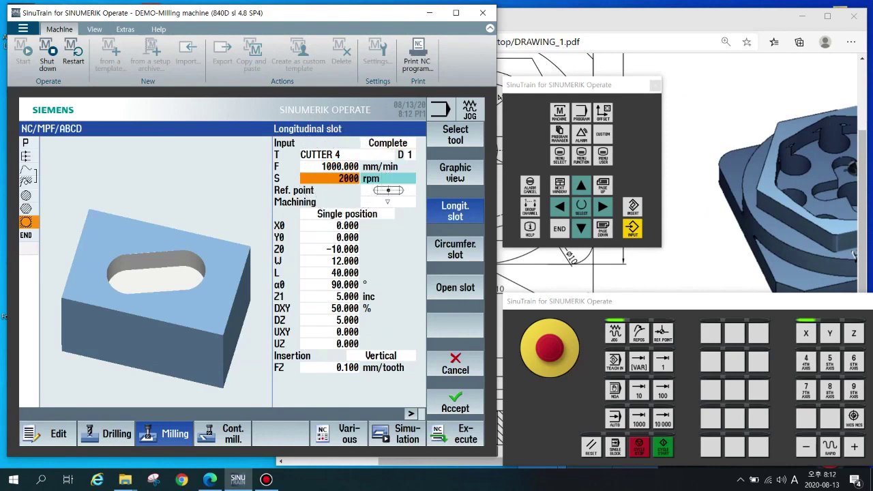
- Try the left-end reference point for the longitudinal slot and switch back to the slot centre
key("Down")
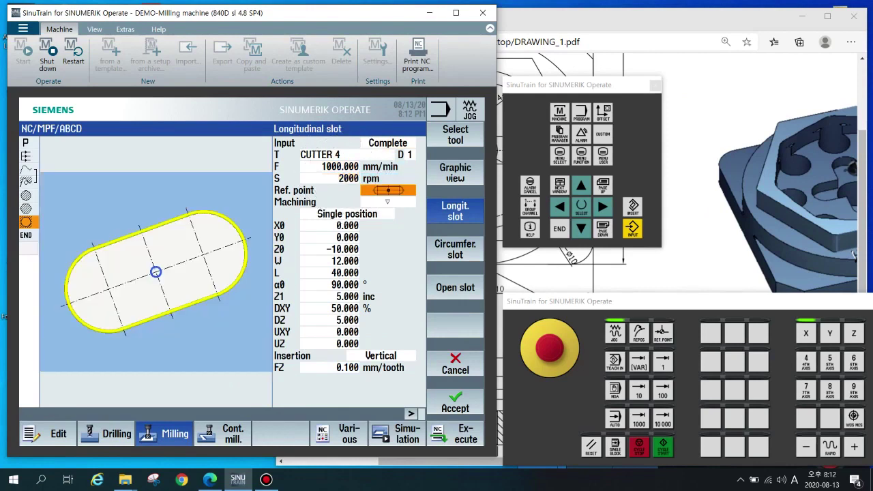
key("ctrl")
key("ctrl")
key("Down")
key("Down")
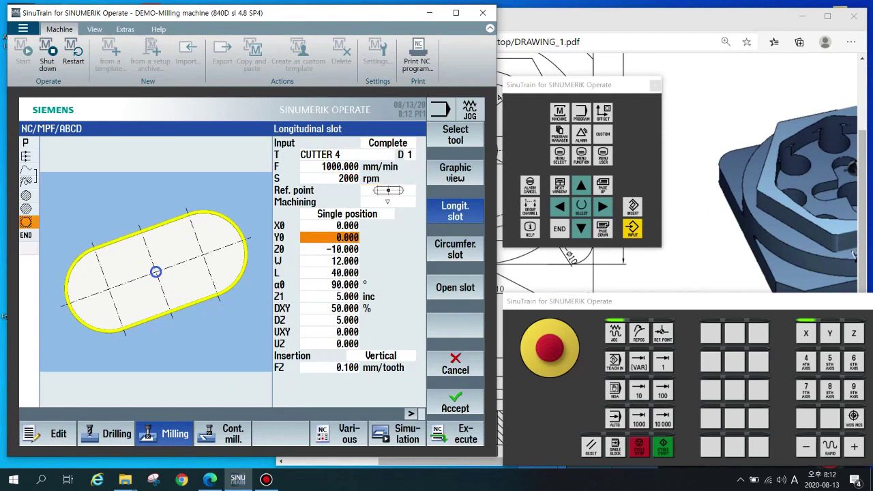
left_click(156, 272)
left_click(388, 190)
left_click(388, 190)
left_click(388, 202)
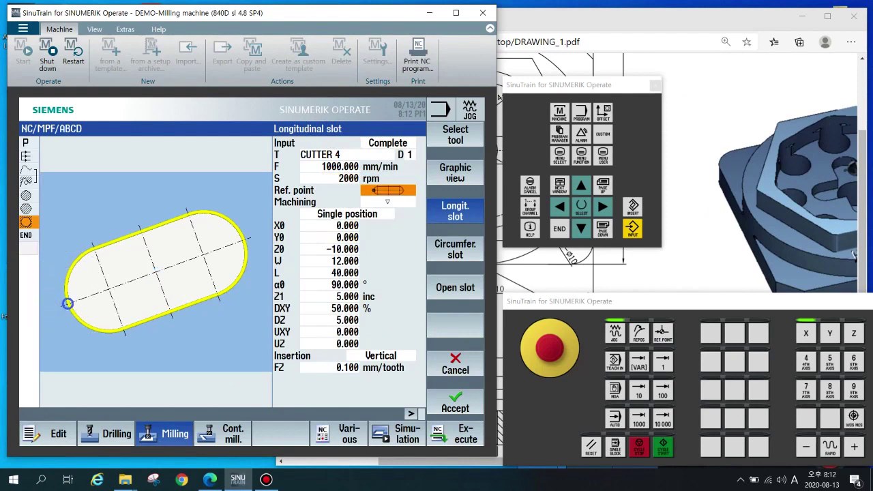
key("Insert")
key("Down")
key("Down")
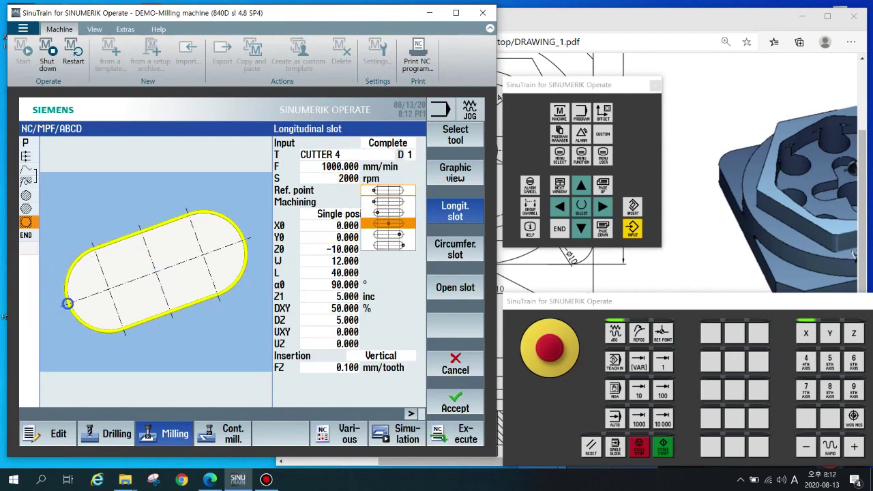
key("Return")
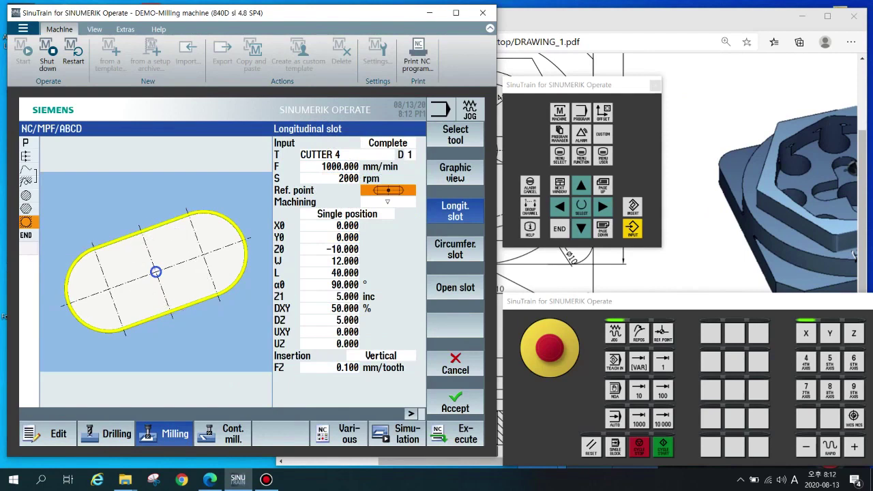
- Try the right-end reference point for the longitudinal slot and restore the centre reference point
key("Insert")
key("Down")
key("Down")
key("Return")
key("Insert")
key("Down")
key("Down")
key("Down")
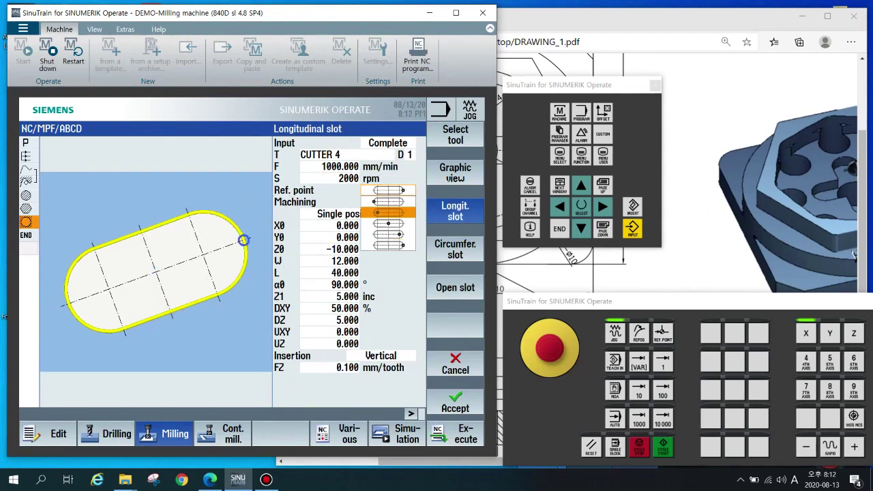
key("Return")
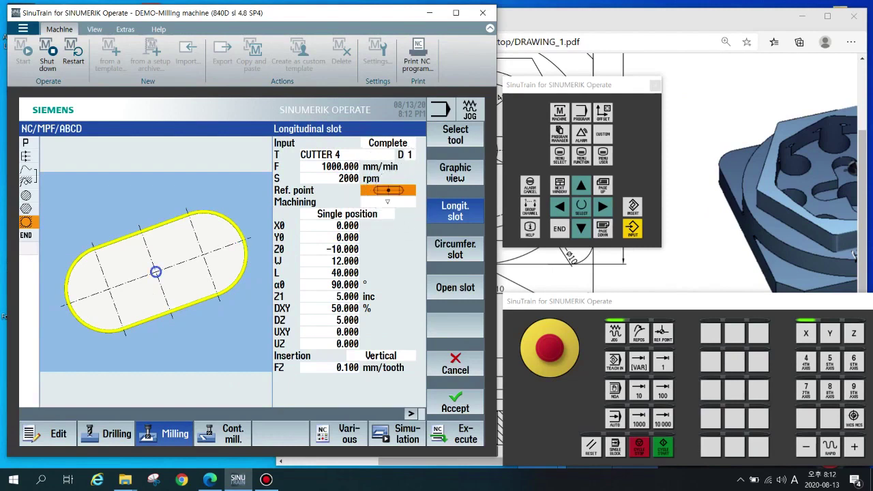
- Check the slot centre in DRAWING_1.pdf and review the slot cycle's machining type and X0, Y0 and Z0 values
key("alt+Tab")
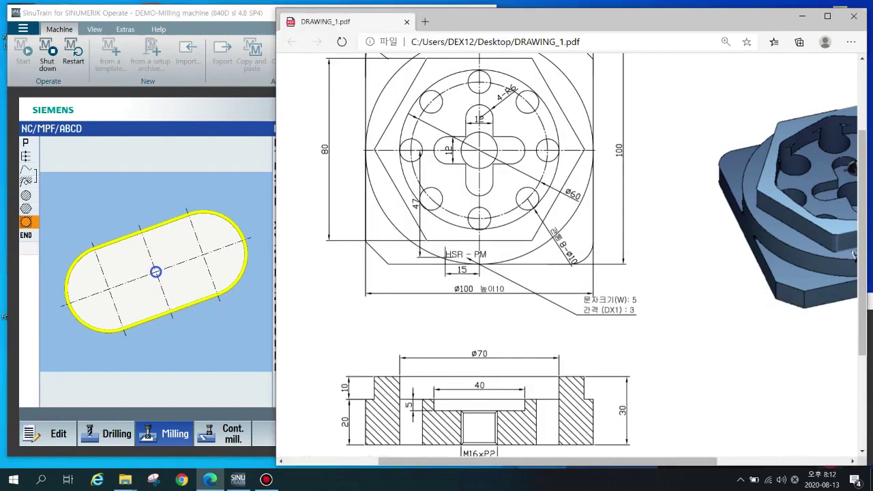
key("alt+Tab")
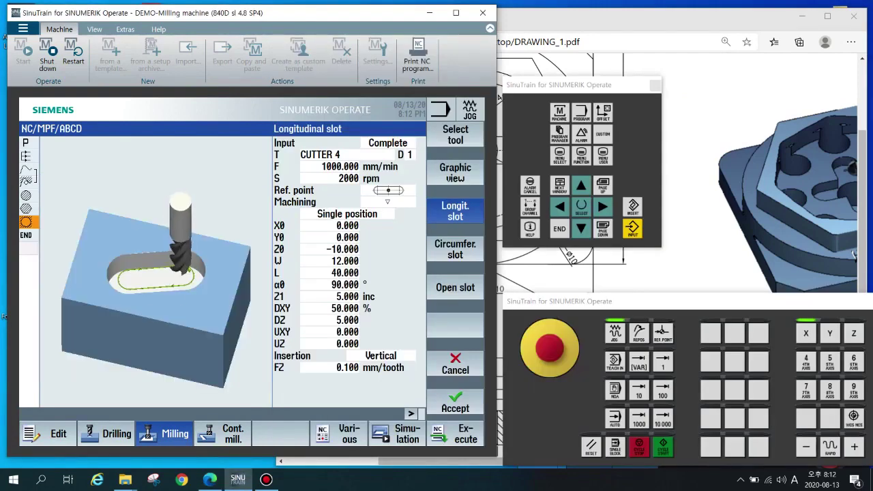
left_click(385, 204)
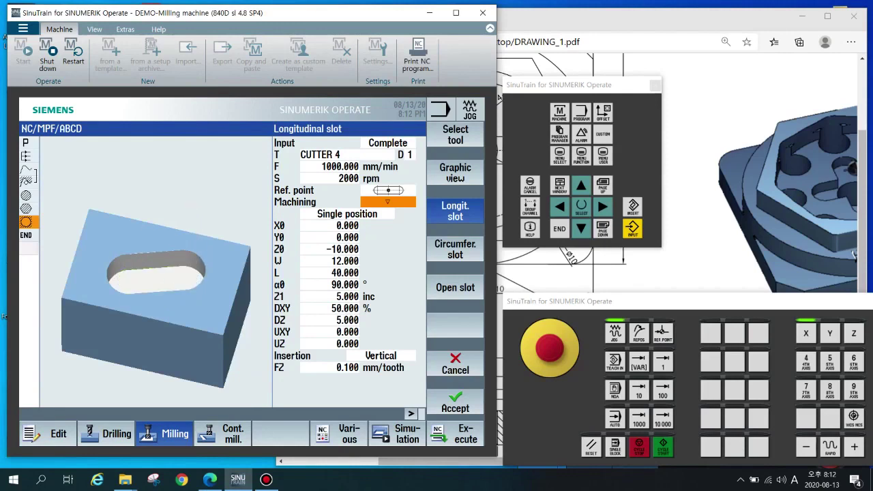
key("ctrl")
key("ctrl")
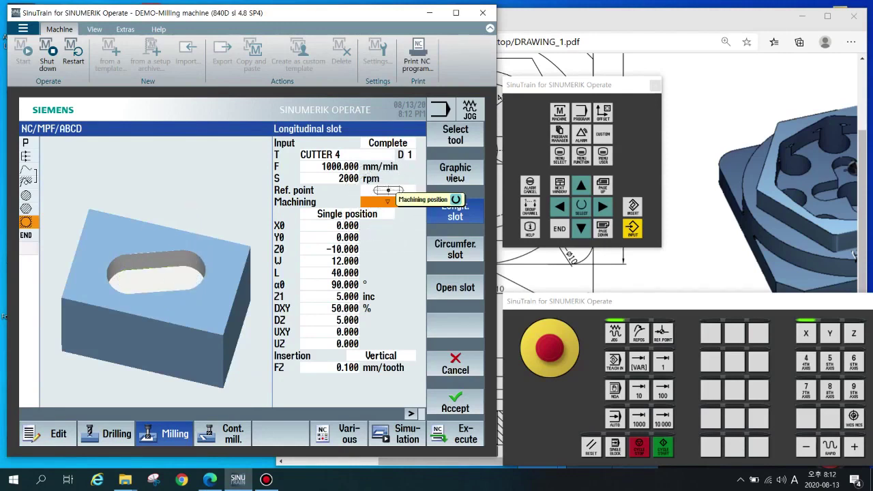
key("Down")
key("Down")
key("ctrl")
key("Down")
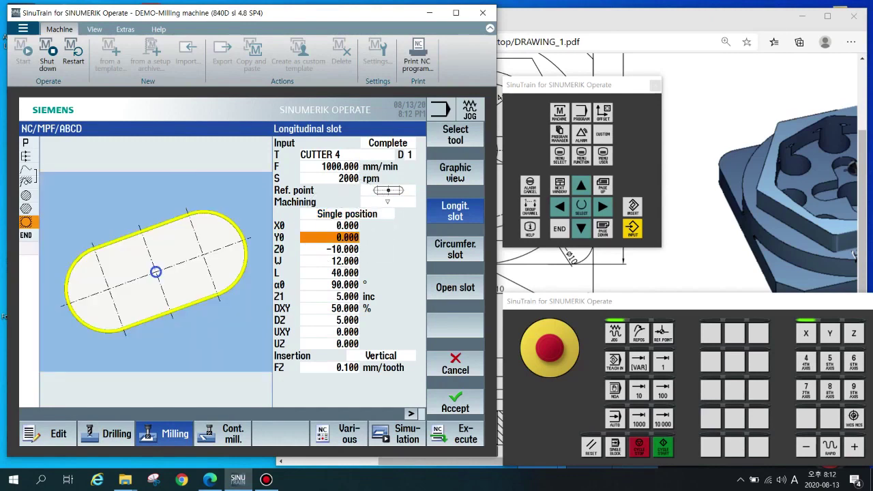
left_click(339, 227)
key("ctrl")
key("ctrl")
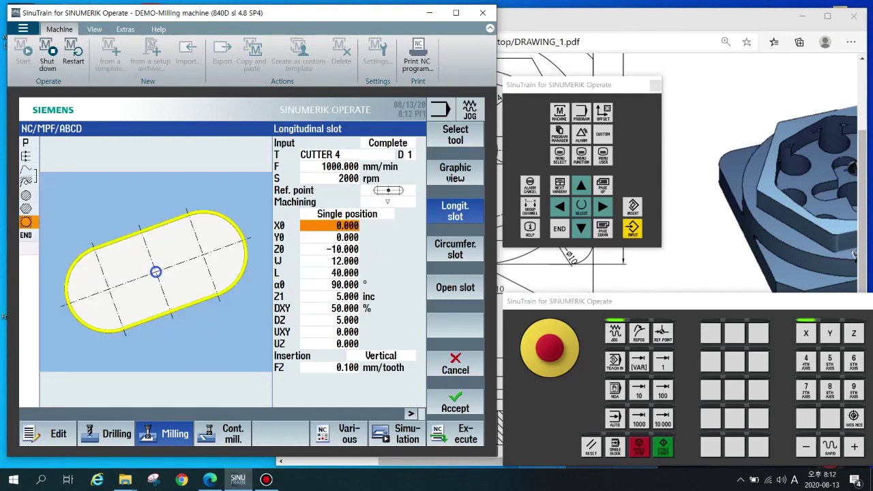
left_click(334, 236)
key("ctrl")
left_click(329, 249)
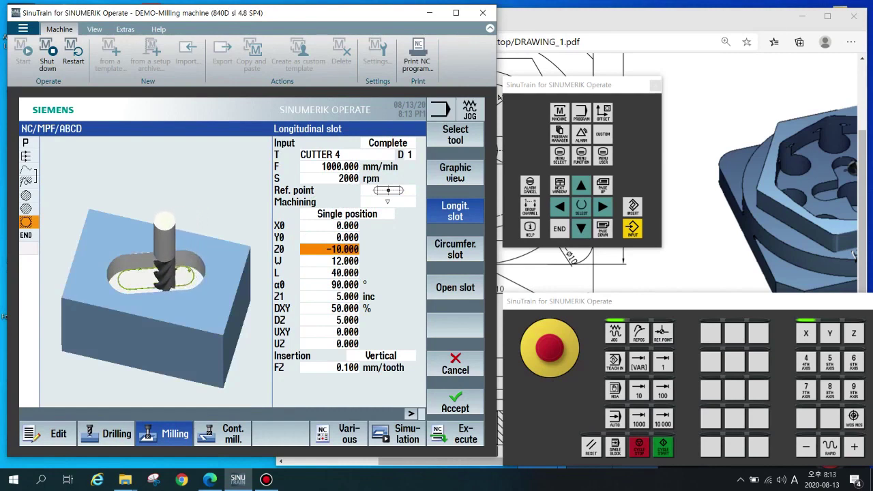
- Examine the crossed slots and the surface they start from in the 3D view of DRAWING_1.pdf, and return to the slot cycle
key("alt+Tab")
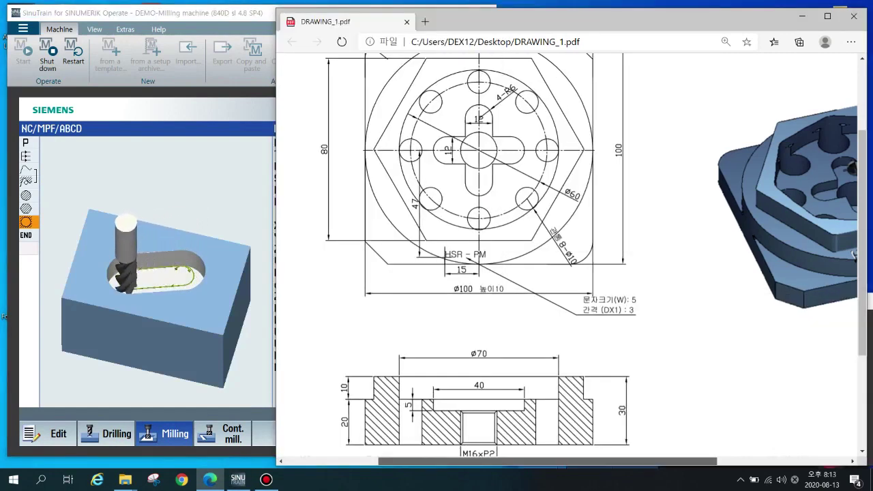
scroll(566, 252, "right", 3)
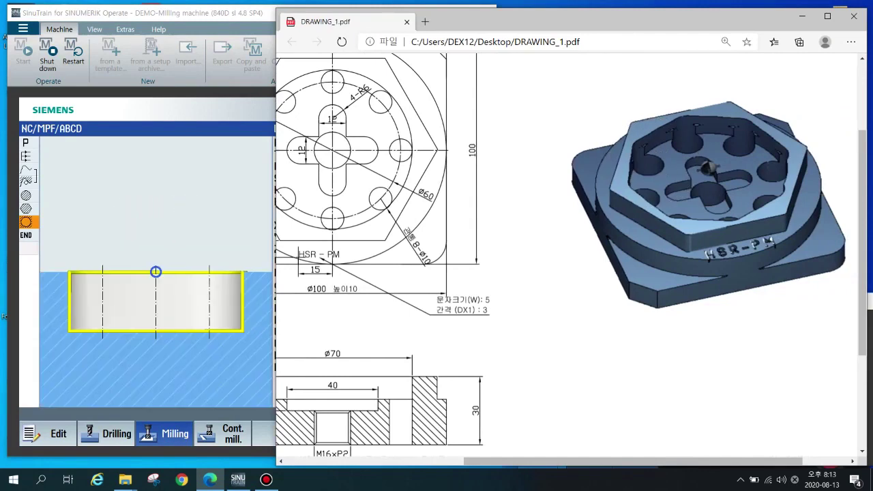
left_click(709, 167)
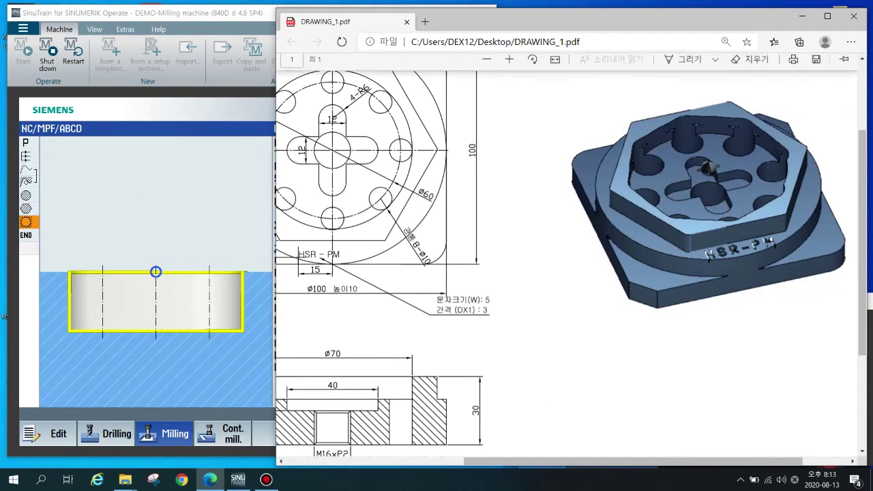
key("ctrl")
key("ctrl")
key("ctrl")
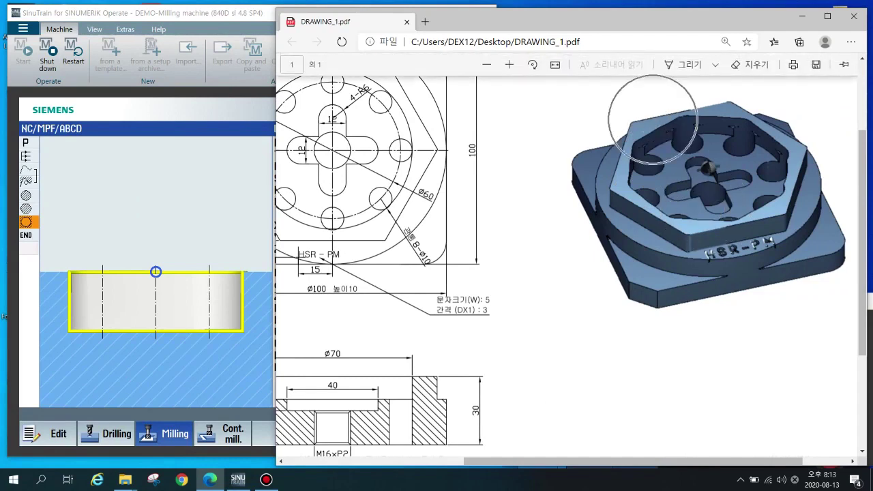
key("ctrl")
key("ctrl")
key("ctrl")
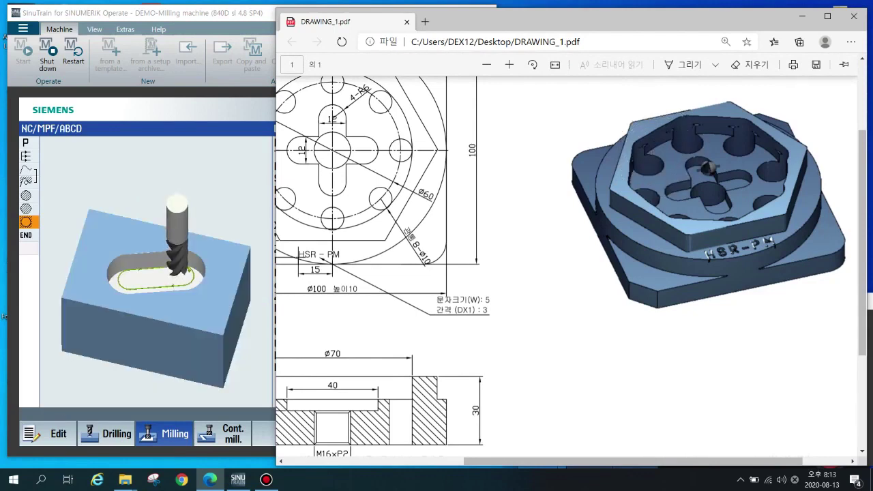
key("ctrl")
left_click(709, 167)
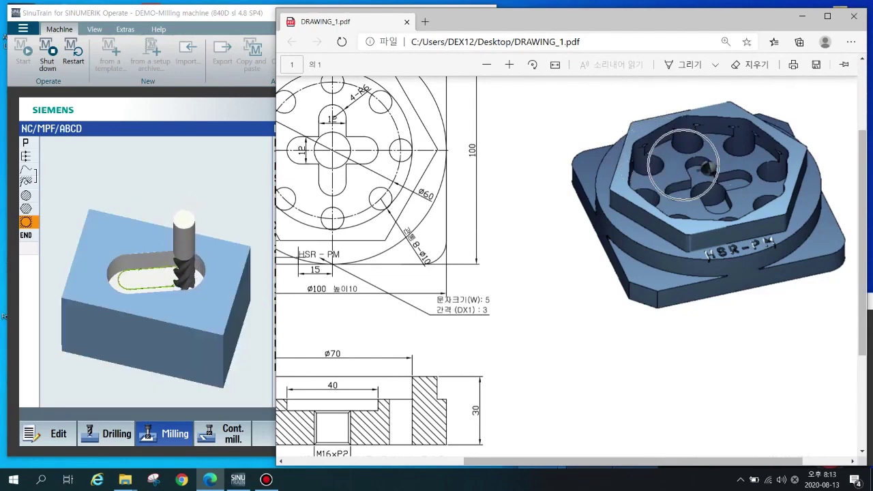
left_click(709, 166)
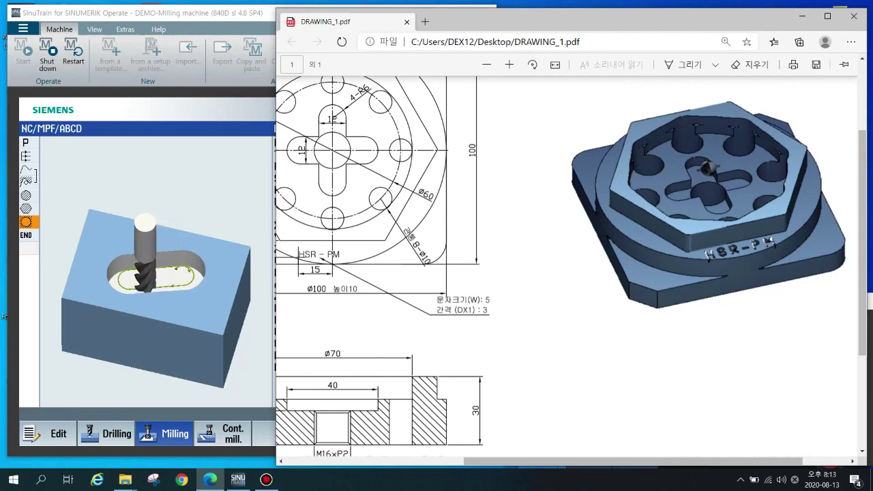
key("alt+Tab")
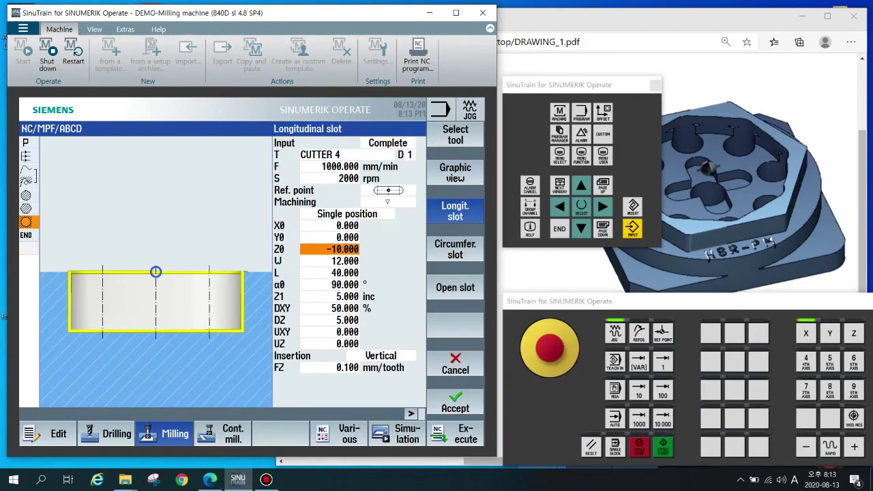
- Confirm the slot's width W of 12 and length L of 40, and set its rotation angle α0 to 0°
key("Down")
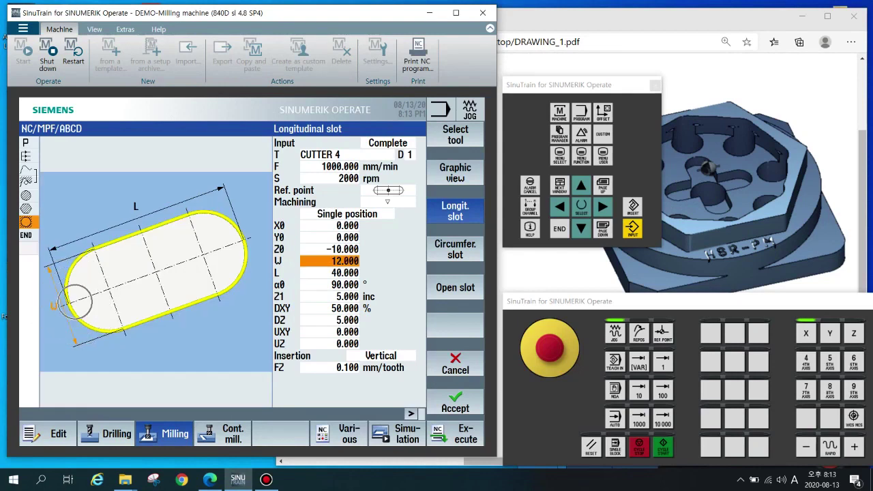
left_click(329, 261)
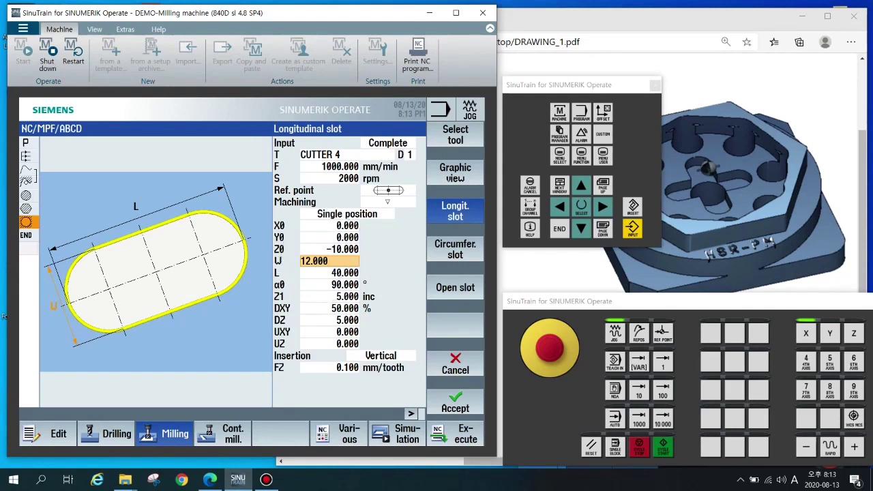
key("Return")
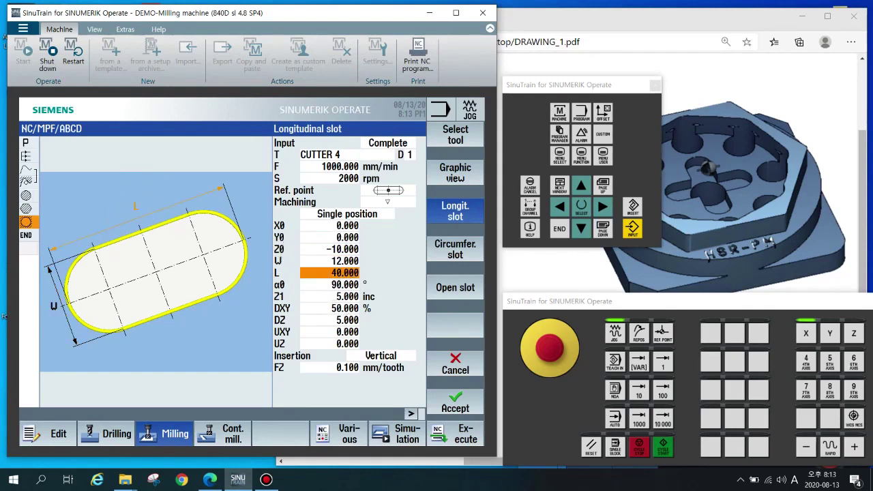
left_click(343, 275)
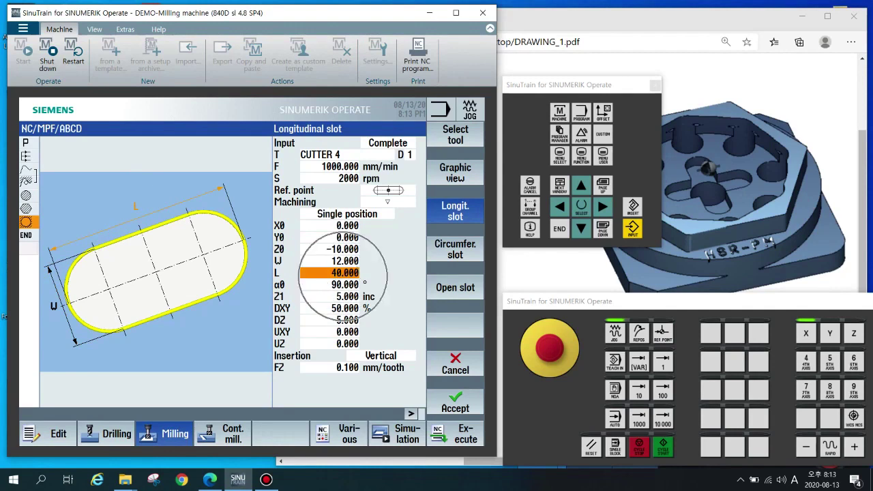
key("Return")
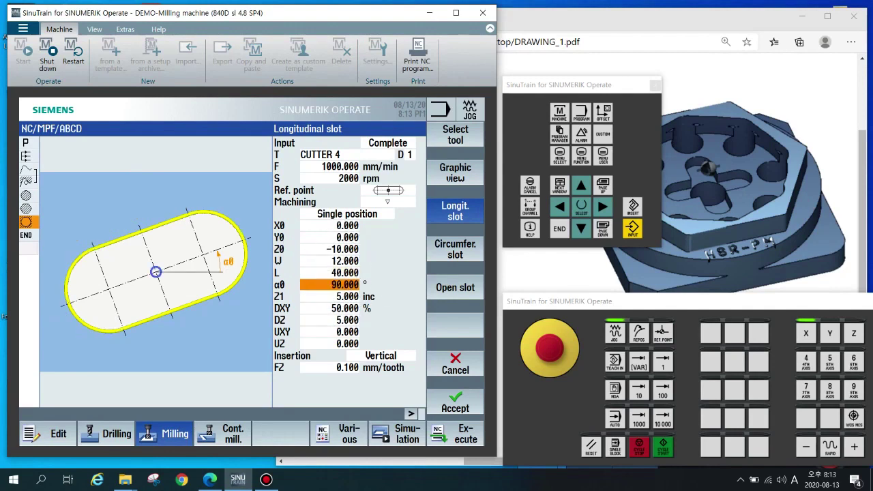
type("0")
key("Return")
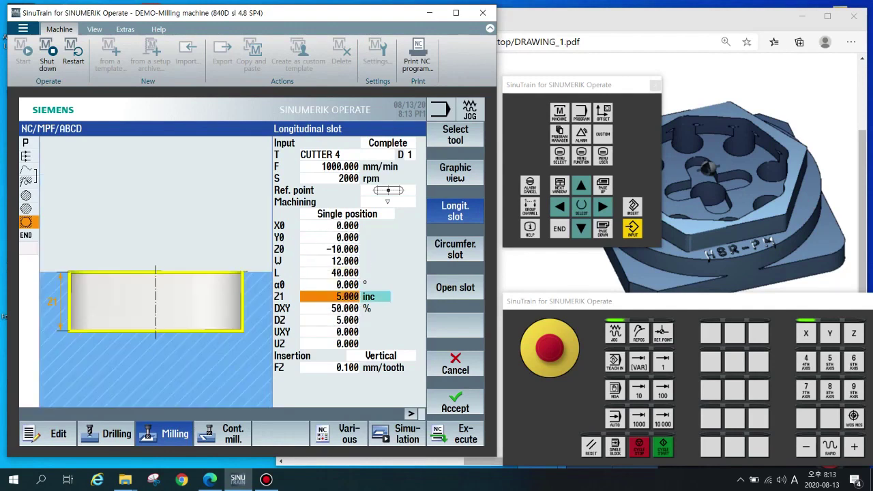
left_click(343, 284)
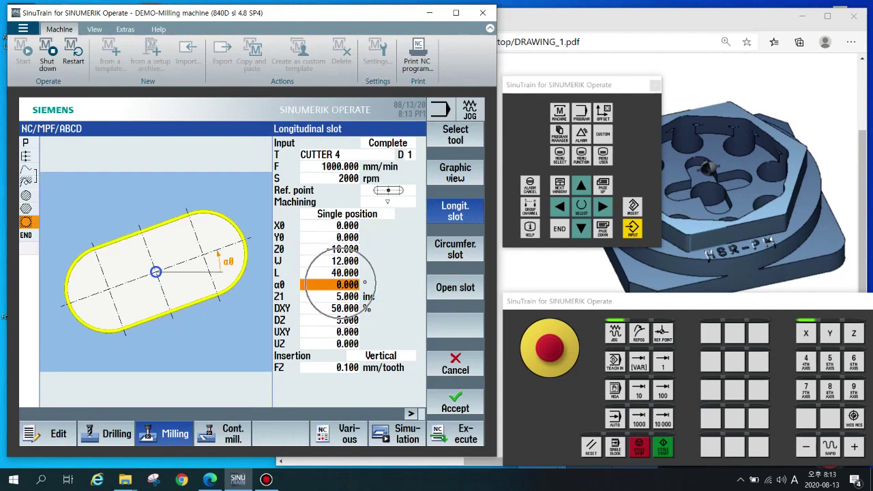
key("Return")
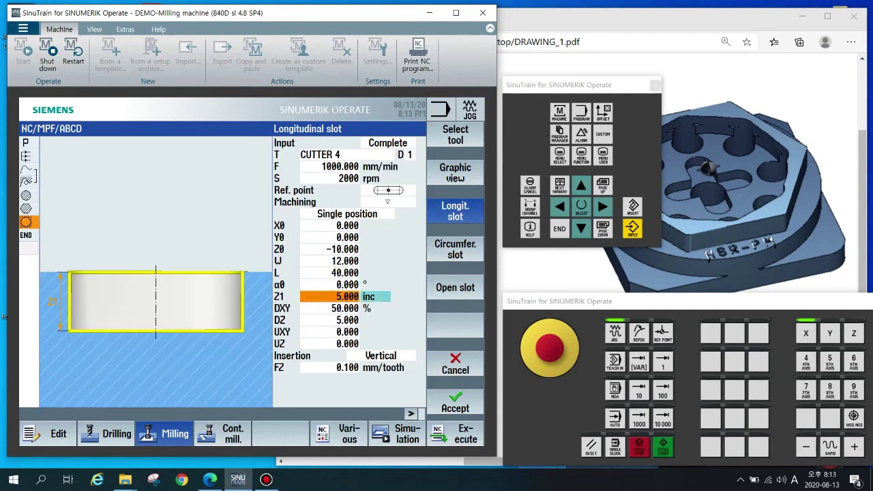
- Check the slot's starting surface and depth in the section view of DRAWING_1.pdf, and return to the slot cycle's depth Z1
left_click(332, 249)
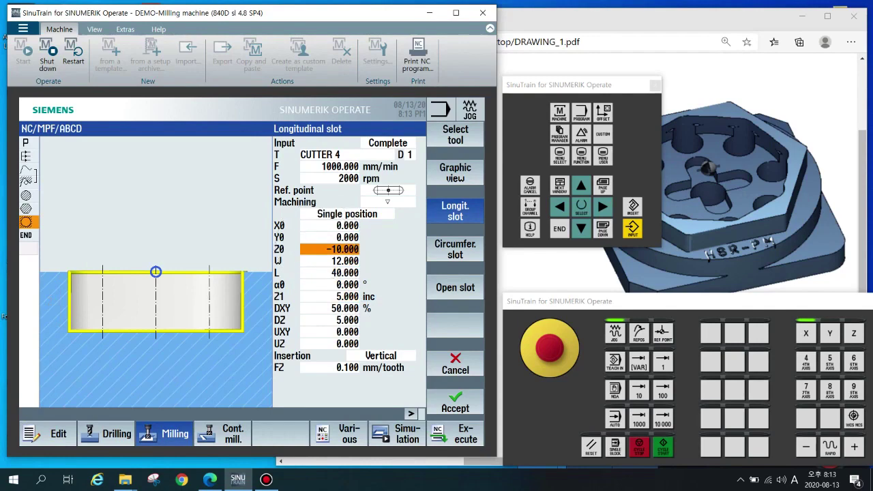
key("alt+Tab")
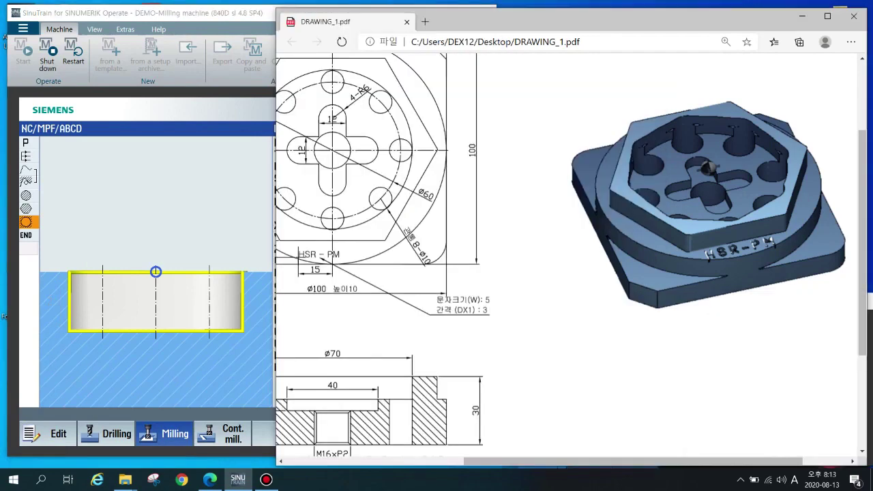
scroll(566, 252, "left", 2)
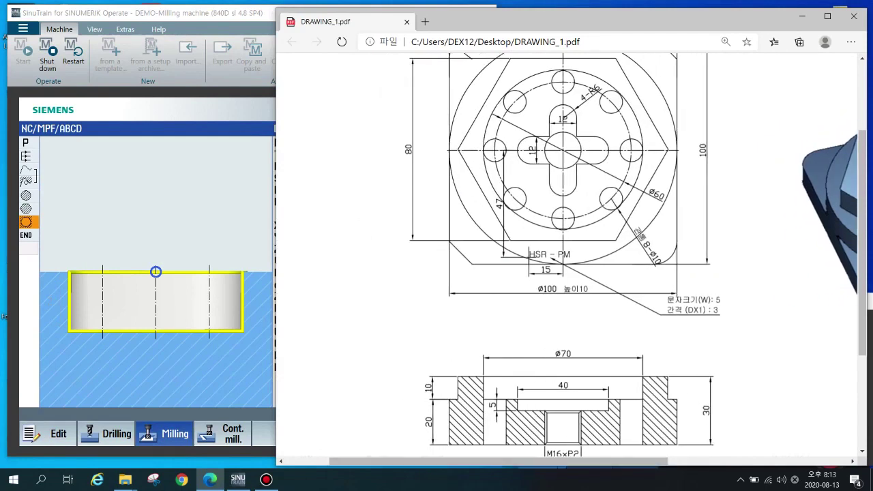
key("ctrl")
key("ctrl")
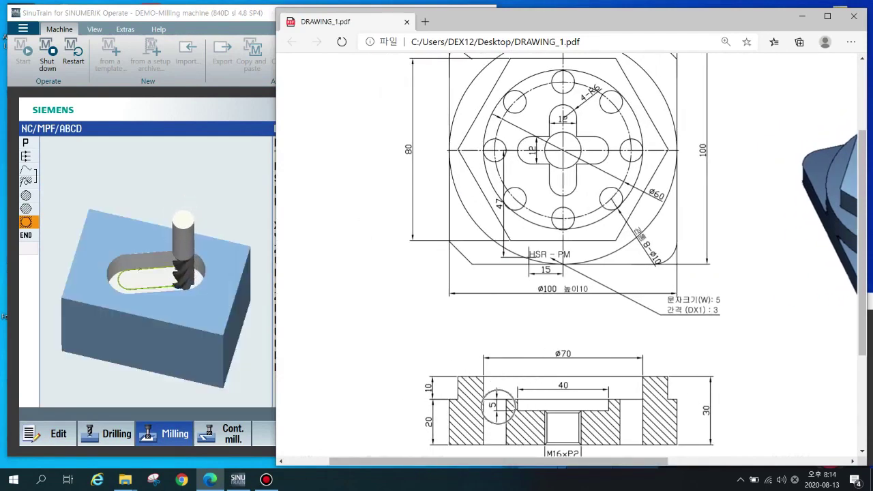
key("ctrl")
key("ctrl")
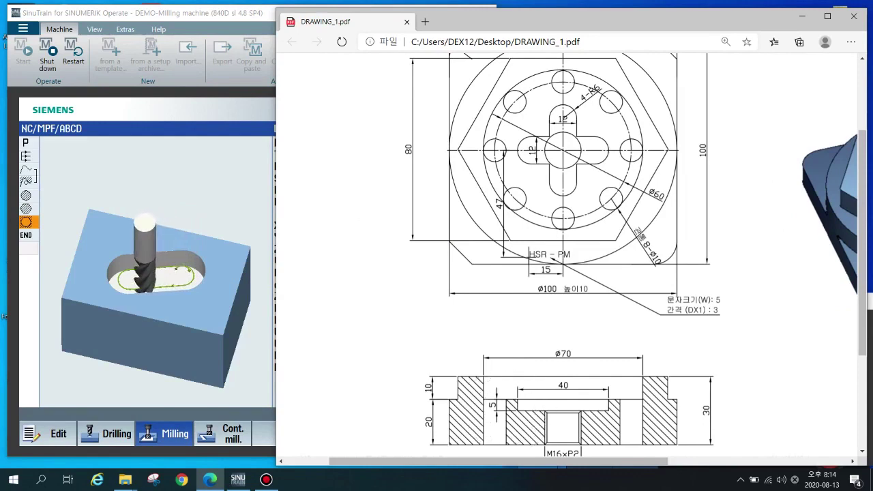
key("alt+Tab")
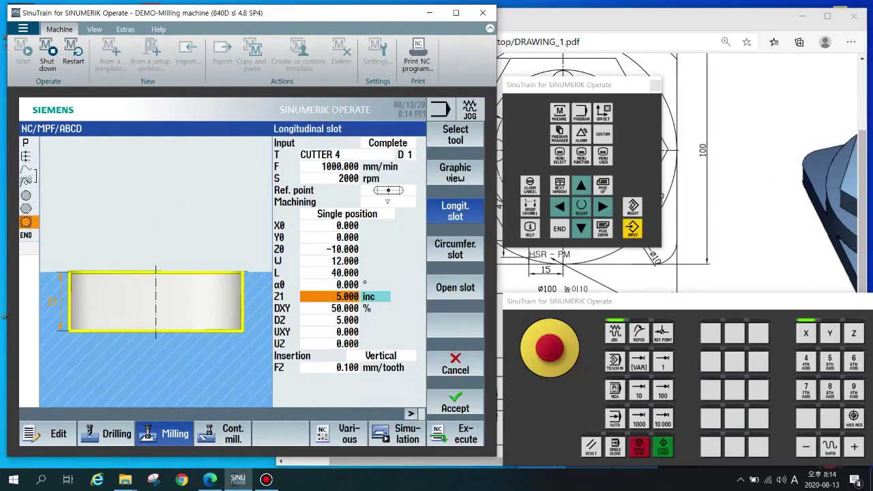
- Accept the longitudinal slot cycle with DXY 50 %, DZ 5 and finishing allowances UXY and UZ of 0
key("Down")
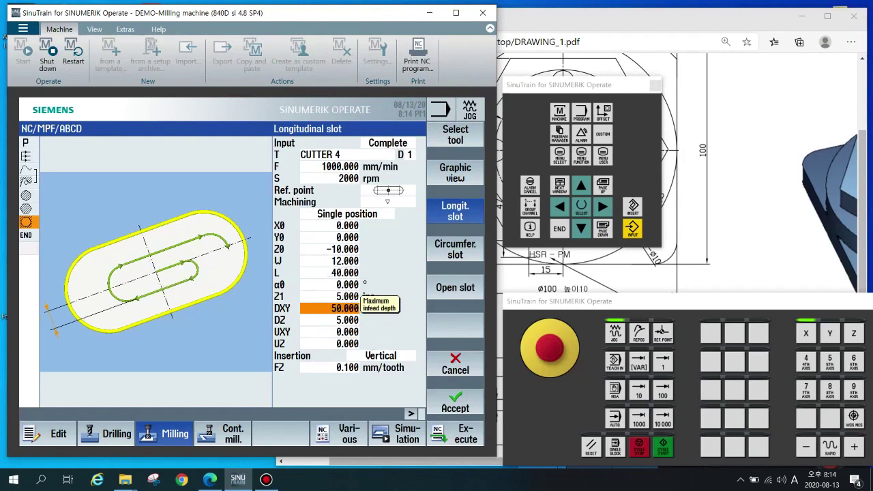
key("Down")
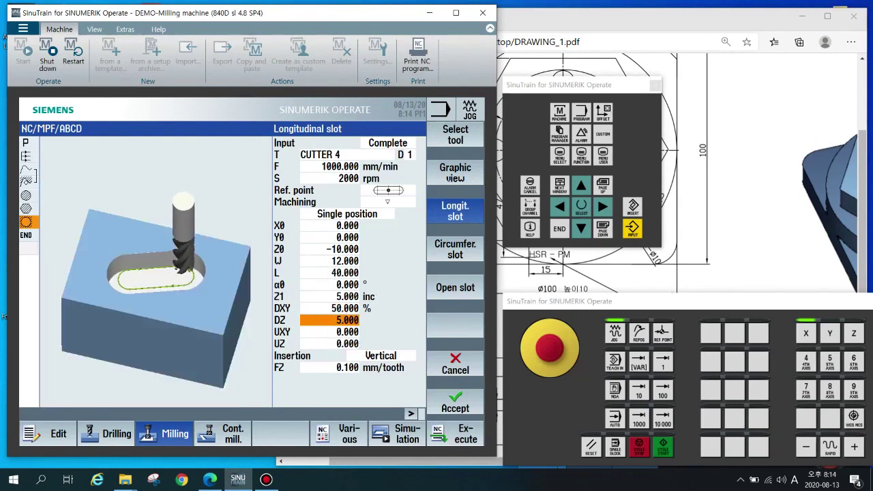
key("Down")
key("Down")
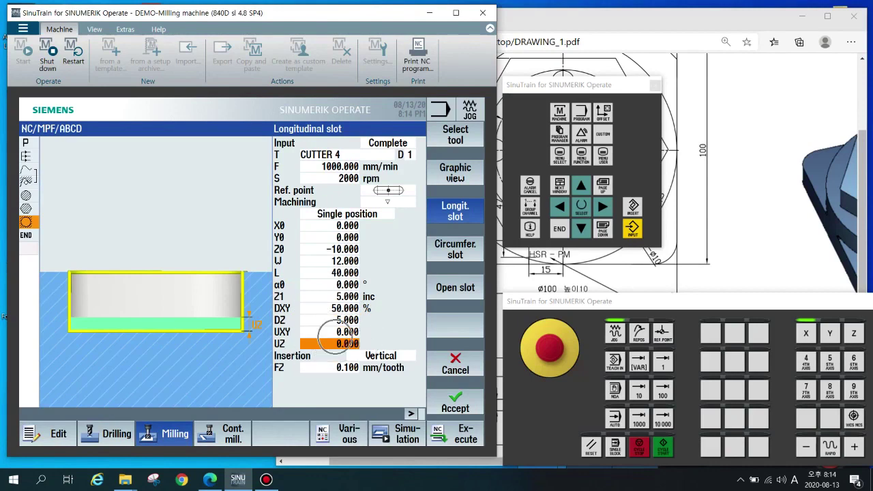
key("Up")
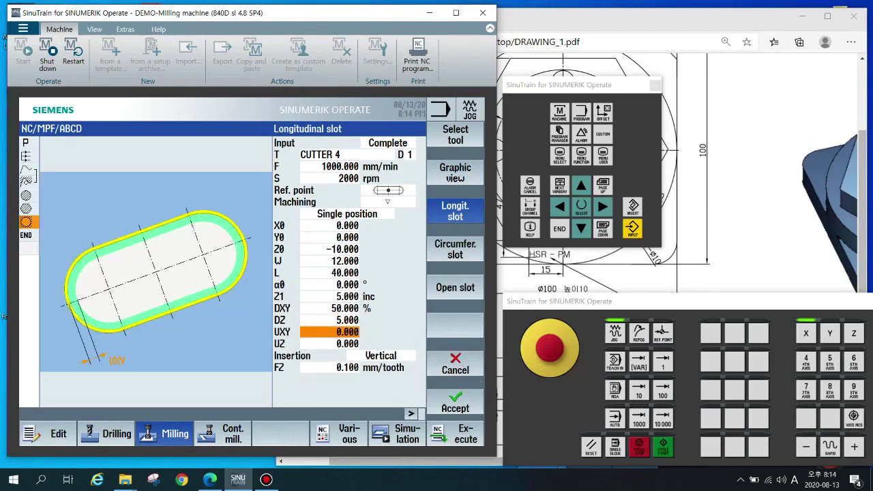
left_click(455, 403)
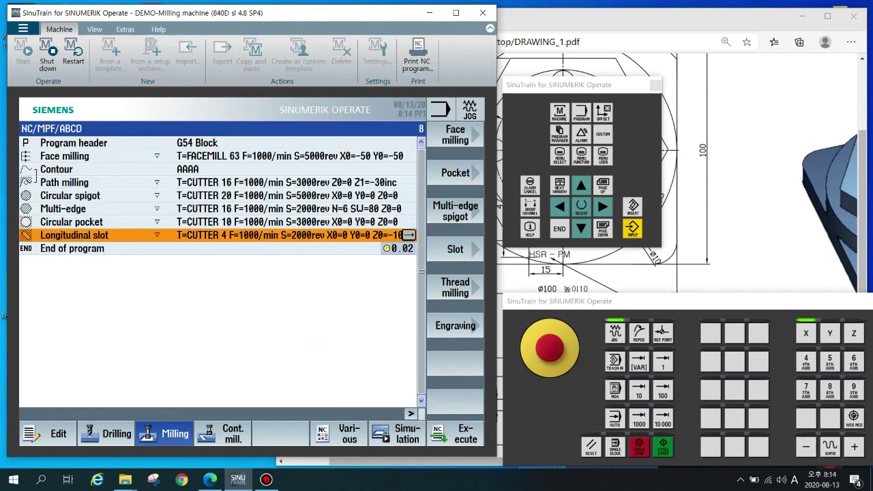